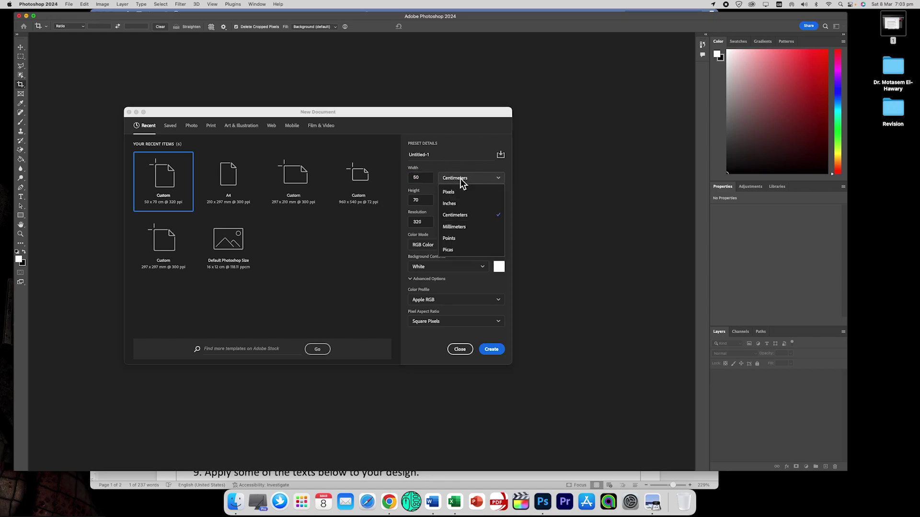
Set the new document width to 215 cm and height to 280 cm.
{"action": "left_click", "coordinate": [460, 222]}
{"action": "double_click", "coordinate": [421, 180]}
{"action": "type", "text": "21"}
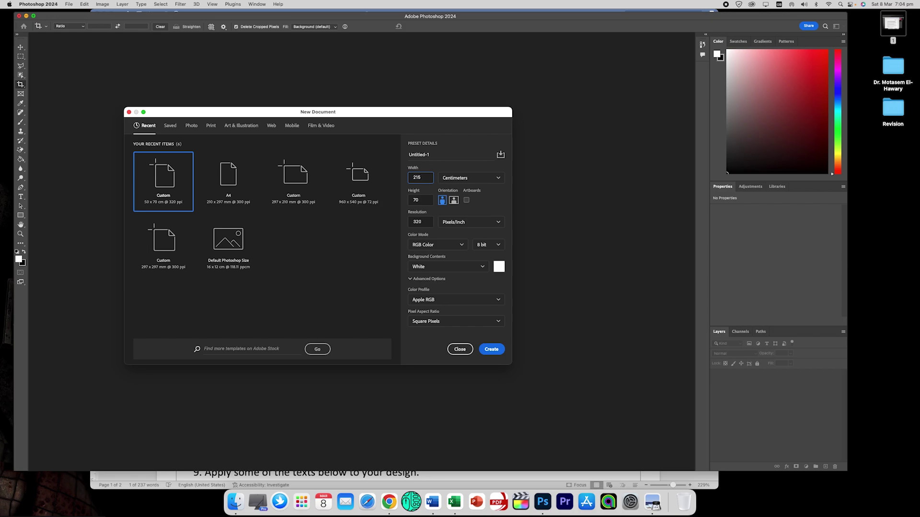
{"action": "left_click", "coordinate": [196, 474]}
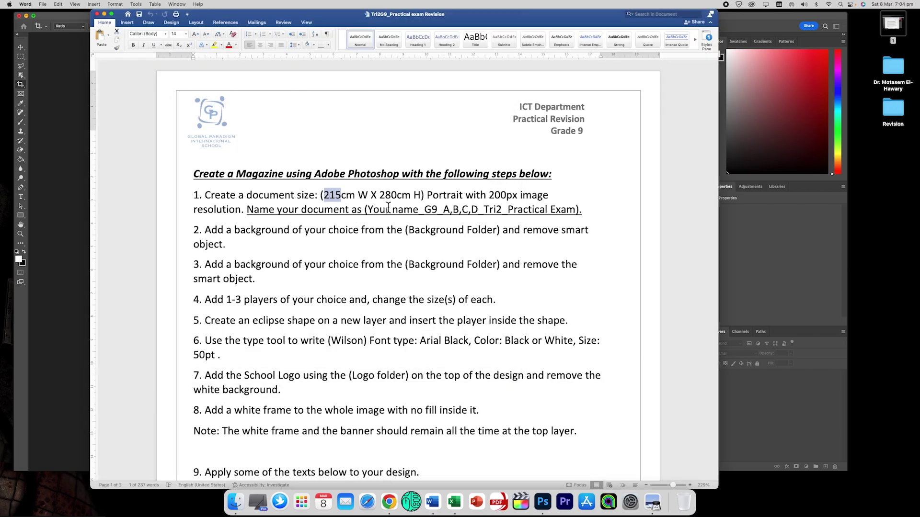
{"action": "left_click", "coordinate": [752, 218]}
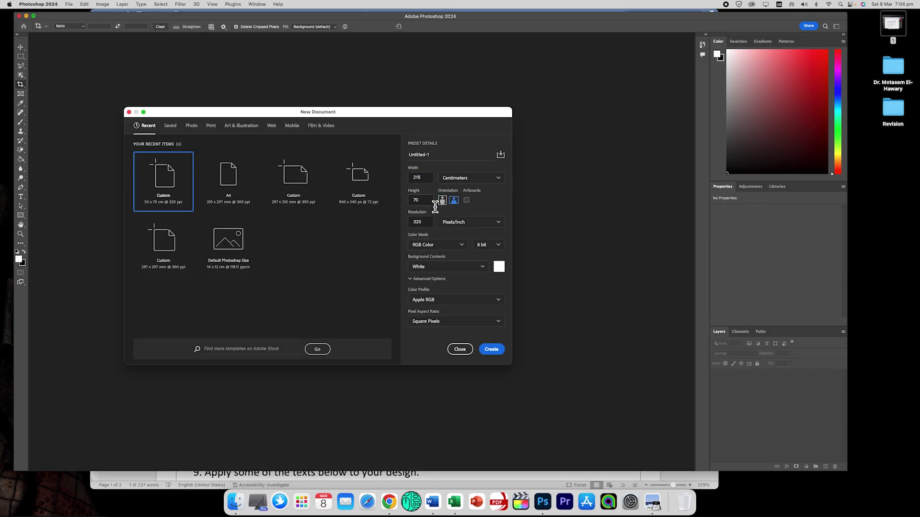
{"action": "double_click", "coordinate": [415, 201]}
{"action": "type", "text": "280"}
Make the page portrait with a resolution of 200 pixels/inch.
{"action": "left_click", "coordinate": [171, 474]}
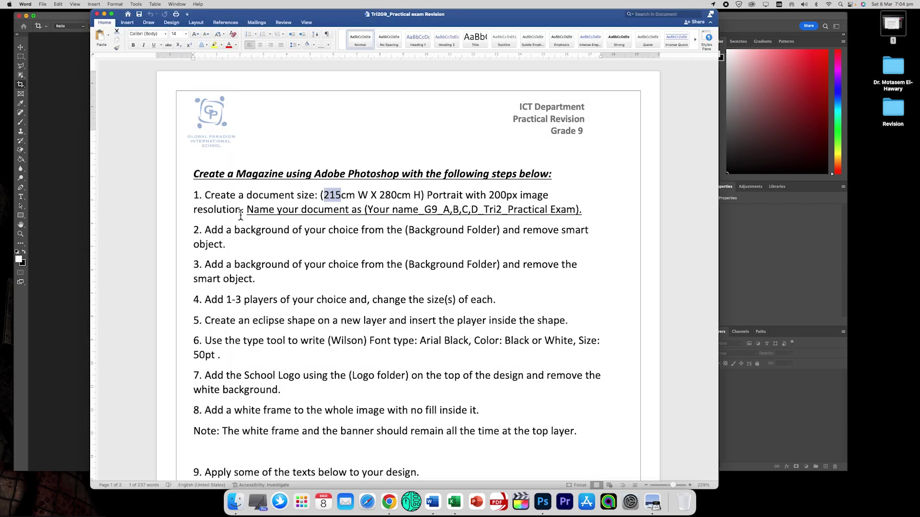
{"action": "left_click", "coordinate": [79, 218]}
{"action": "left_click", "coordinate": [425, 229]}
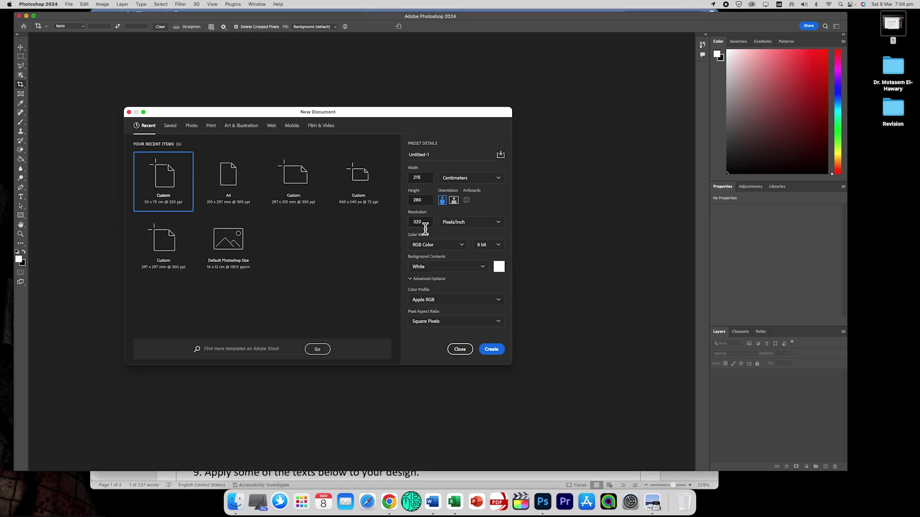
{"action": "double_click", "coordinate": [418, 223]}
{"action": "type", "text": "20"}
{"action": "key", "text": "super+a"}
Copy the required document-naming pattern from the Word exam instructions.
{"action": "left_click", "coordinate": [172, 479]}
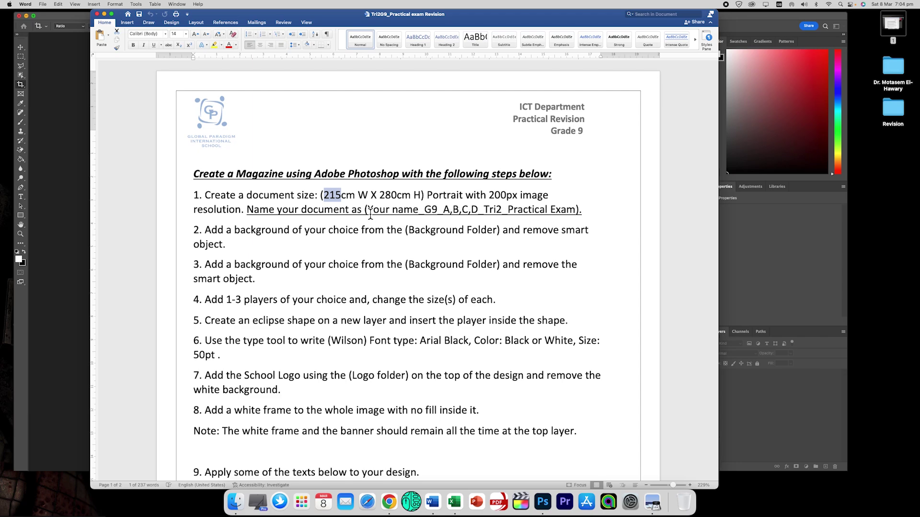
{"action": "left_click_drag", "start_coordinate": [368, 211], "coordinate": [564, 213]}
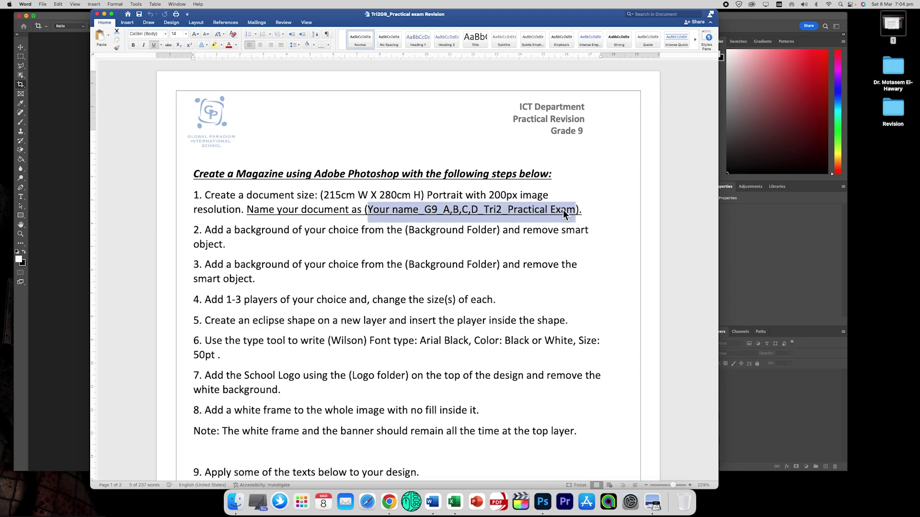
{"action": "key", "text": "super+c"}
Replace the Untitled-1 document name with the pasted naming pattern.
{"action": "left_click", "coordinate": [77, 187]}
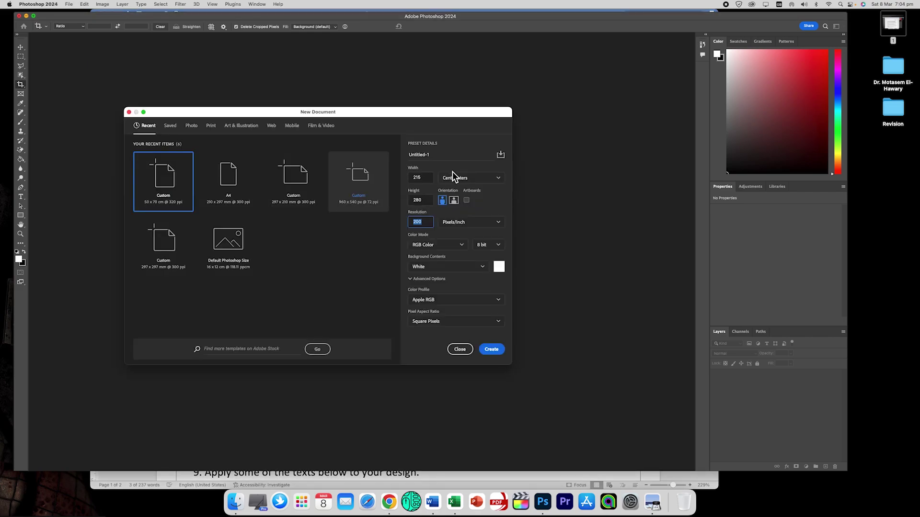
{"action": "left_click", "coordinate": [425, 154]}
{"action": "left_click", "coordinate": [448, 155]}
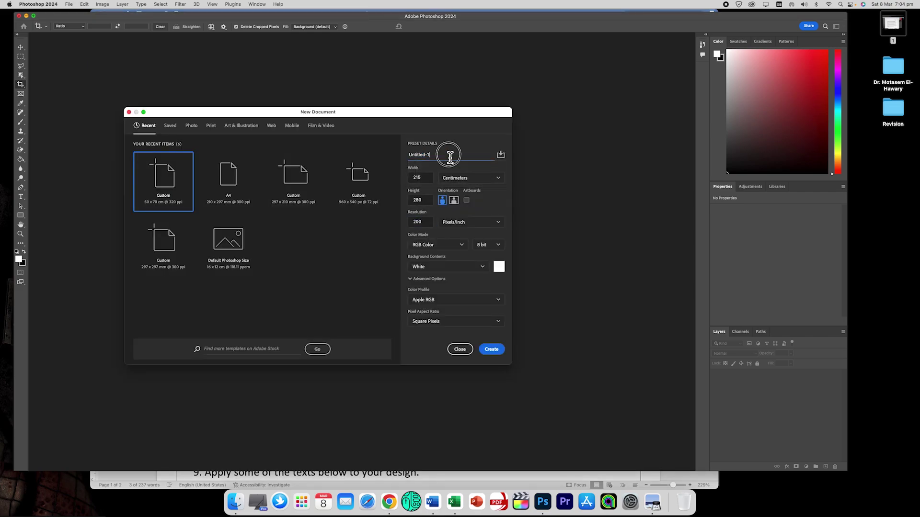
{"action": "left_click_drag", "start_coordinate": [449, 155], "coordinate": [404, 159]}
{"action": "key", "text": "super+v"}
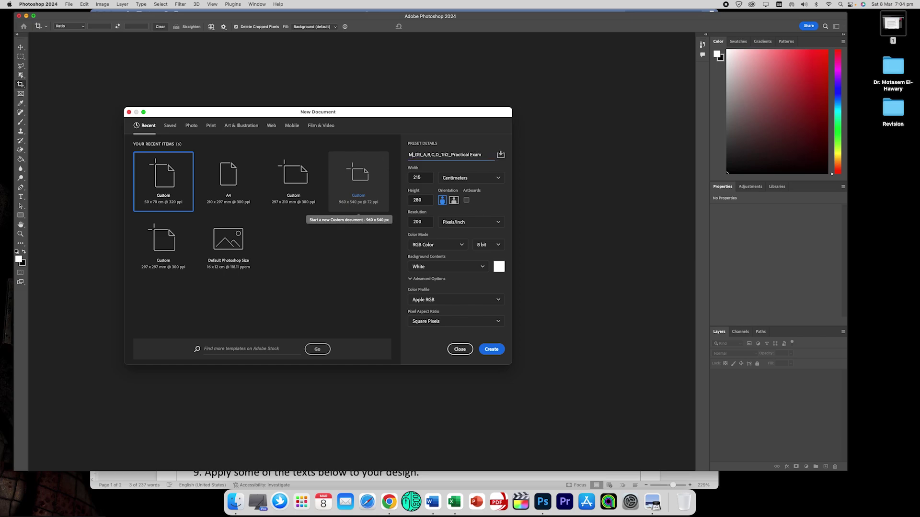
Fill the name pattern with the student's name and class letter A.
{"action": "left_click_drag", "start_coordinate": [458, 155], "coordinate": [474, 155]}
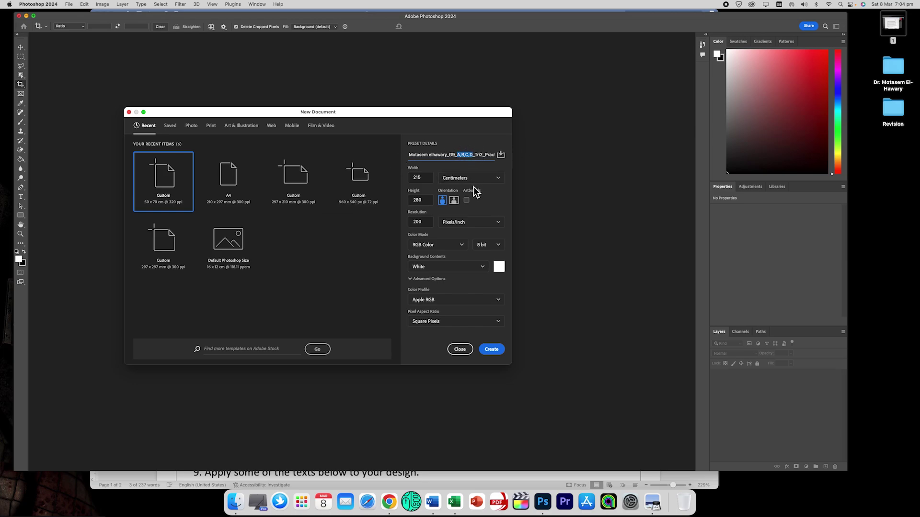
{"action": "type", "text": "A"}
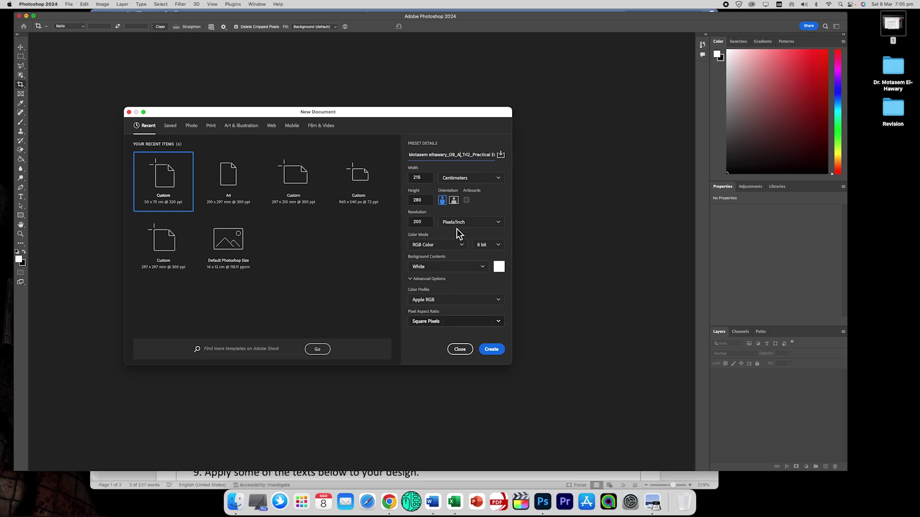
Recheck the naming rules in Word and create the blank white canvas.
{"action": "left_click", "coordinate": [145, 480]}
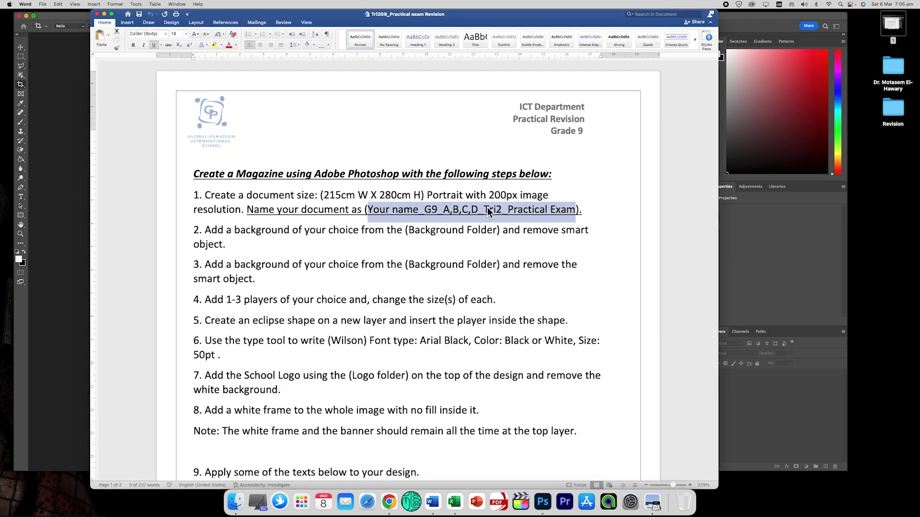
{"action": "left_click", "coordinate": [743, 213]}
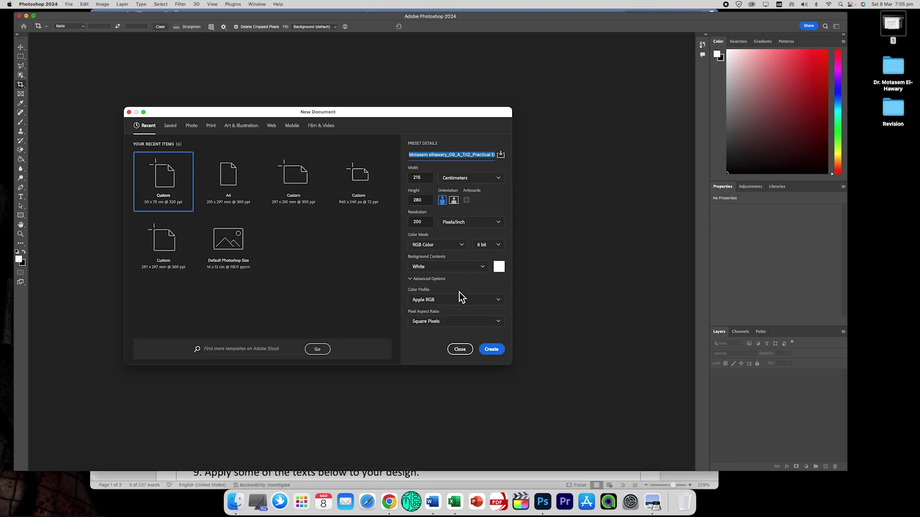
{"action": "left_click", "coordinate": [499, 349]}
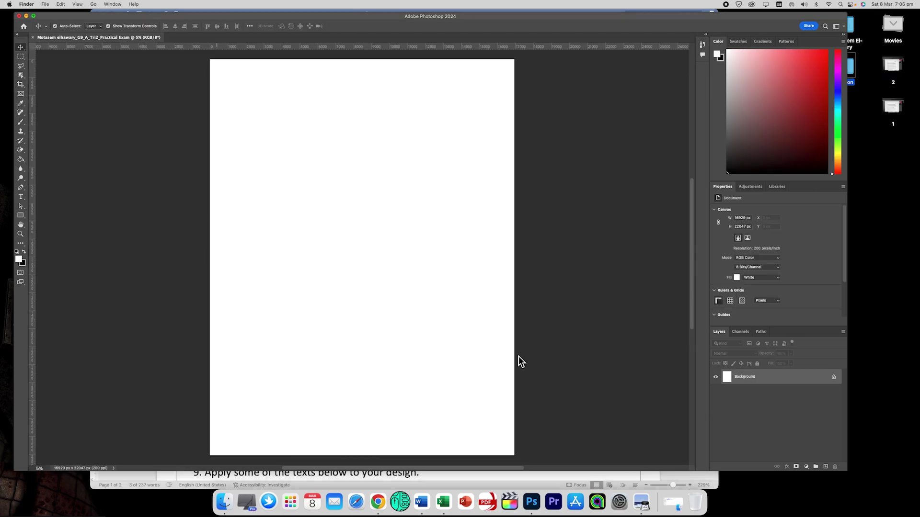
Review the exam instructions, then open the Background folder in Finder.
{"action": "left_click", "coordinate": [144, 481]}
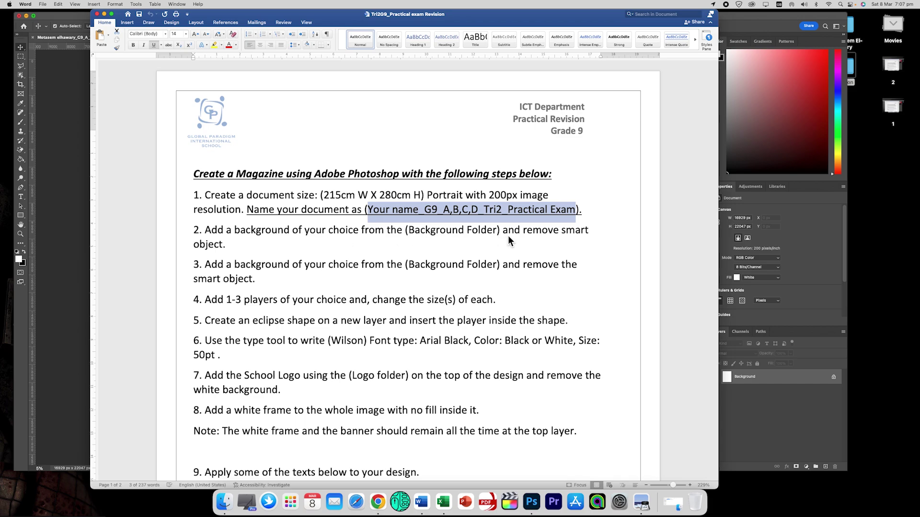
{"action": "left_click", "coordinate": [65, 246]}
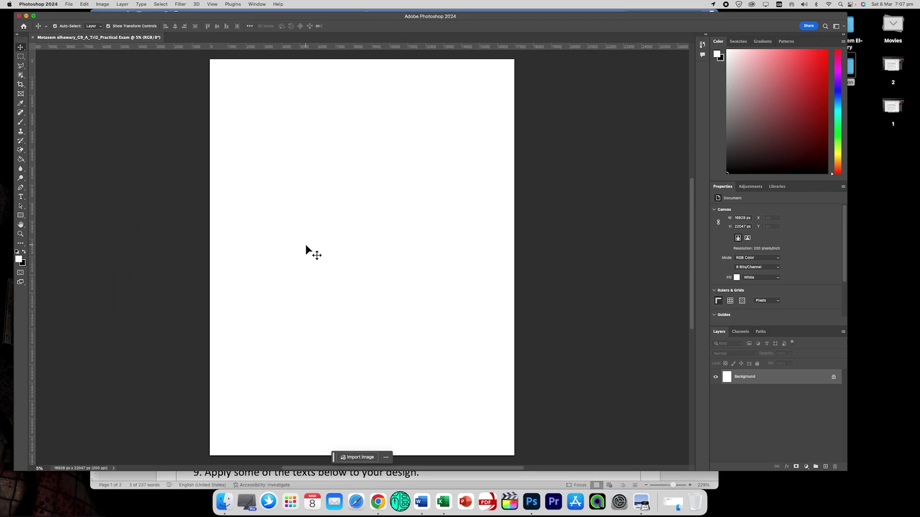
{"action": "left_click", "coordinate": [673, 501]}
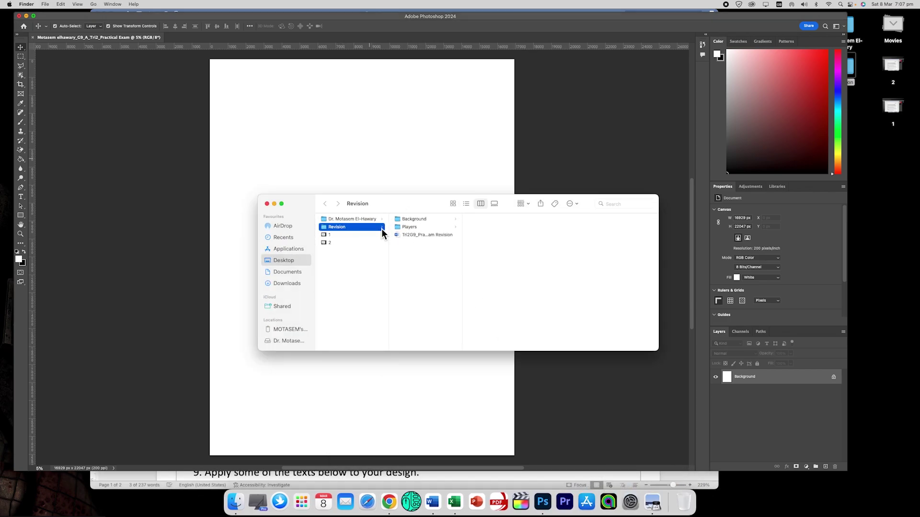
{"action": "left_click", "coordinate": [421, 220]}
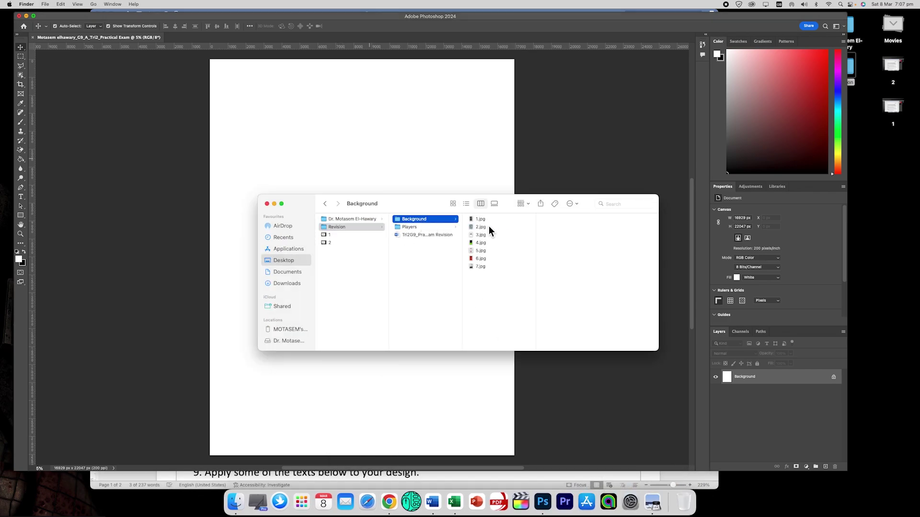
Preview background images 1.jpg through 7.jpg and settle on the 5.jpg map.
{"action": "left_click", "coordinate": [483, 226]}
{"action": "key", "text": "Up"}
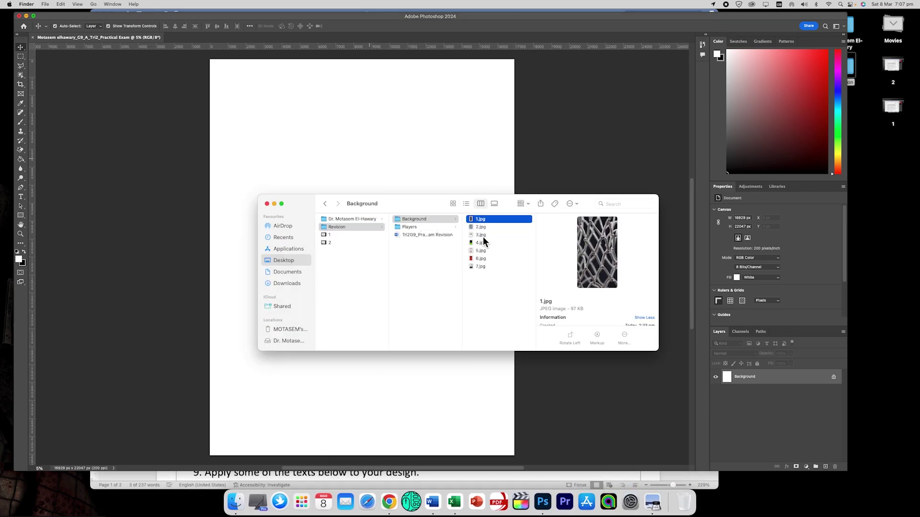
{"action": "left_click", "coordinate": [483, 236]}
{"action": "left_click", "coordinate": [480, 245]}
{"action": "left_click", "coordinate": [478, 251]}
{"action": "left_click", "coordinate": [476, 258]}
{"action": "left_click", "coordinate": [479, 265]}
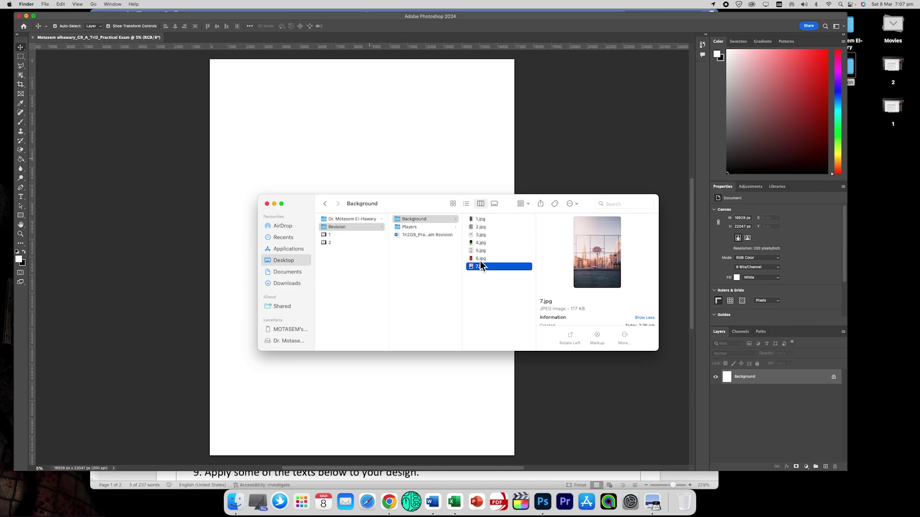
{"action": "left_click", "coordinate": [483, 251]}
Drag 5.jpg onto the canvas and stretch the map to cover the whole page.
{"action": "left_click_drag", "start_coordinate": [486, 252], "coordinate": [375, 169]}
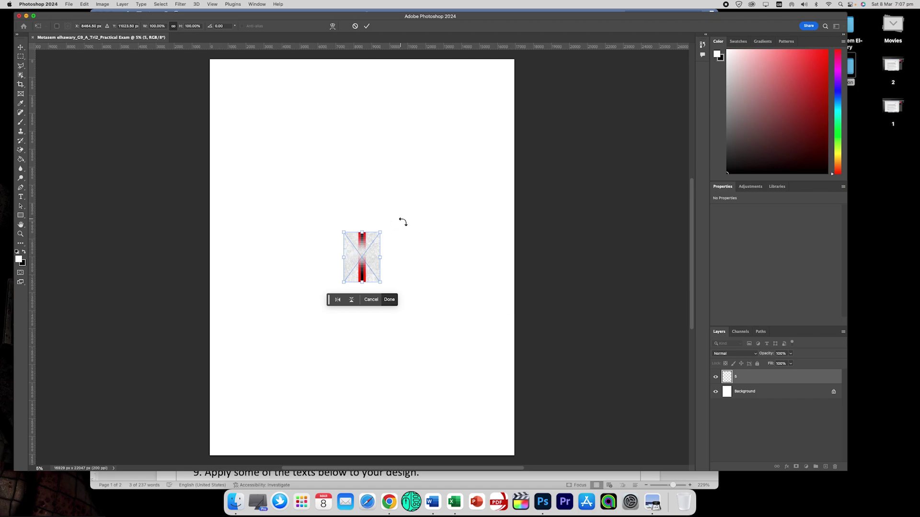
{"action": "left_click_drag", "start_coordinate": [384, 235], "coordinate": [523, 66]}
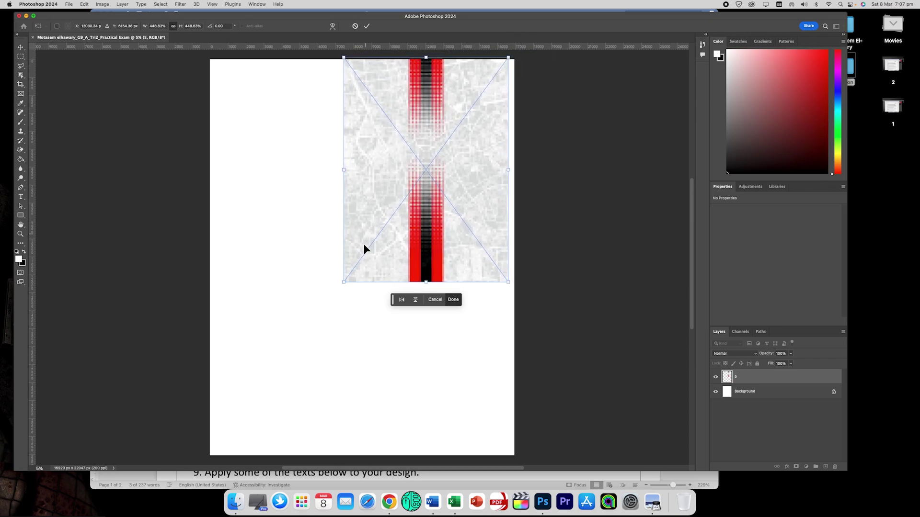
{"action": "left_click_drag", "start_coordinate": [351, 288], "coordinate": [209, 458]}
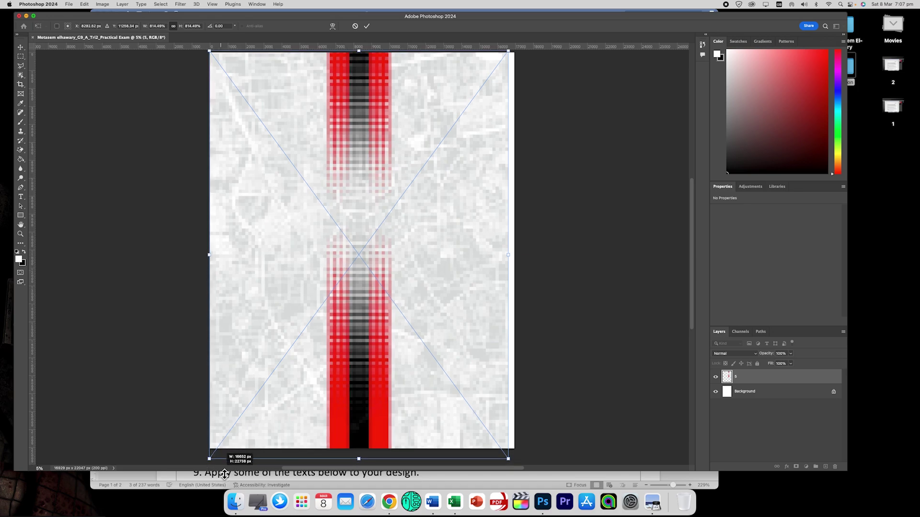
{"action": "left_click_drag", "start_coordinate": [508, 51], "coordinate": [522, 48]}
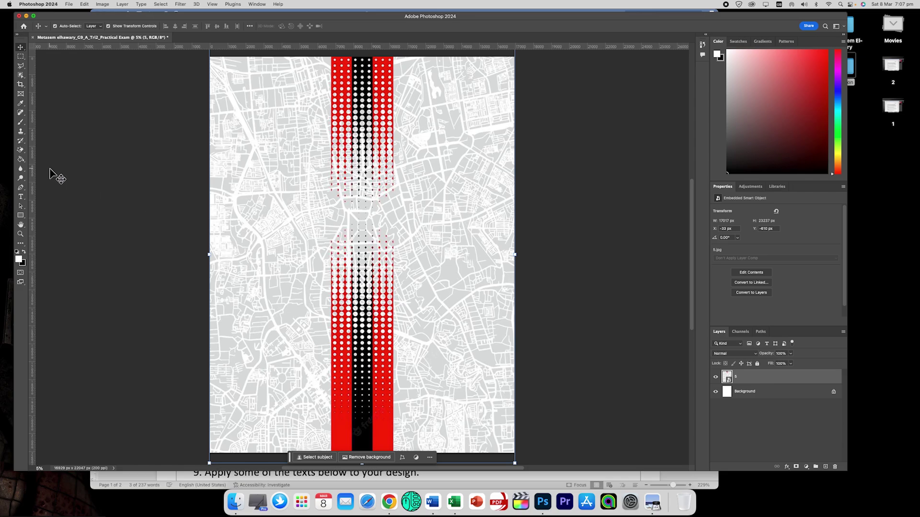
Rasterize map layer 5 by starting to erase on it with the Eraser.
{"action": "left_click", "coordinate": [20, 150]}
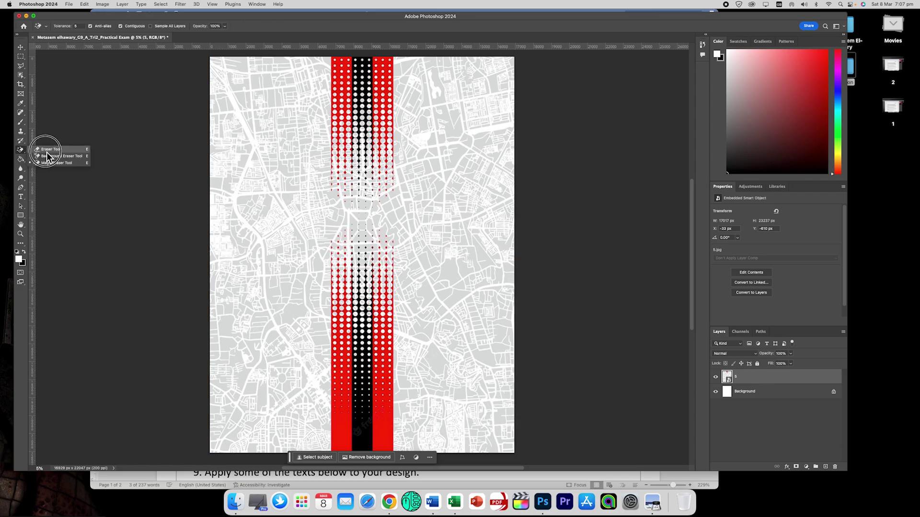
{"action": "left_click", "coordinate": [47, 150]}
{"action": "left_click", "coordinate": [284, 179]}
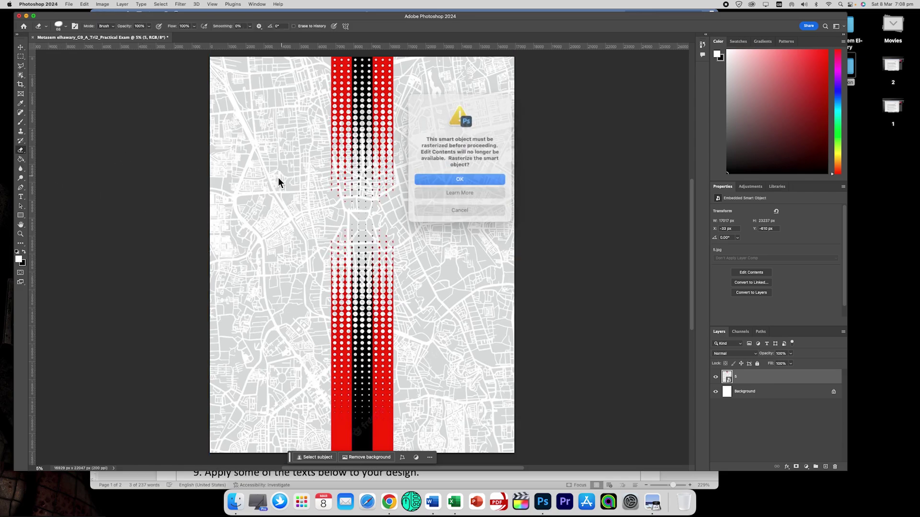
{"action": "left_click", "coordinate": [447, 179]}
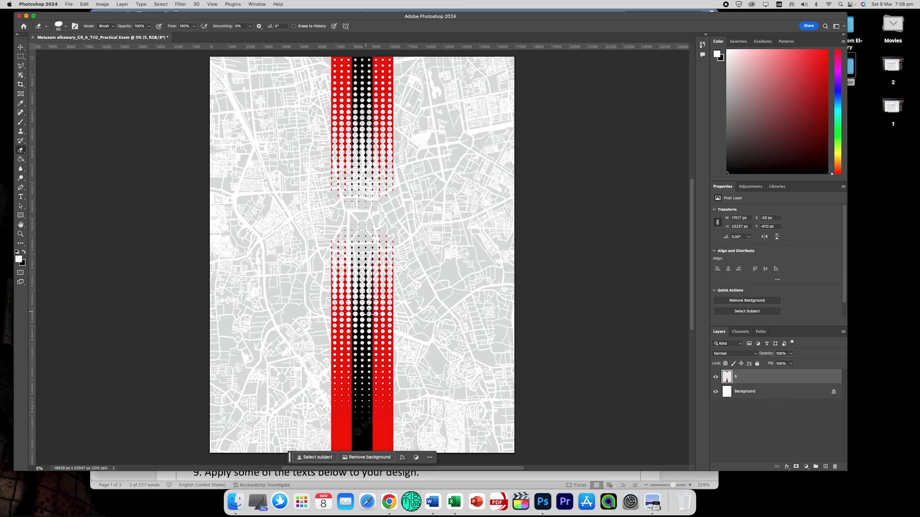
Hide the panels and scroll the Word exam instructions down to step 5.
{"action": "key", "text": "Tab"}
{"action": "key", "text": "Tab"}
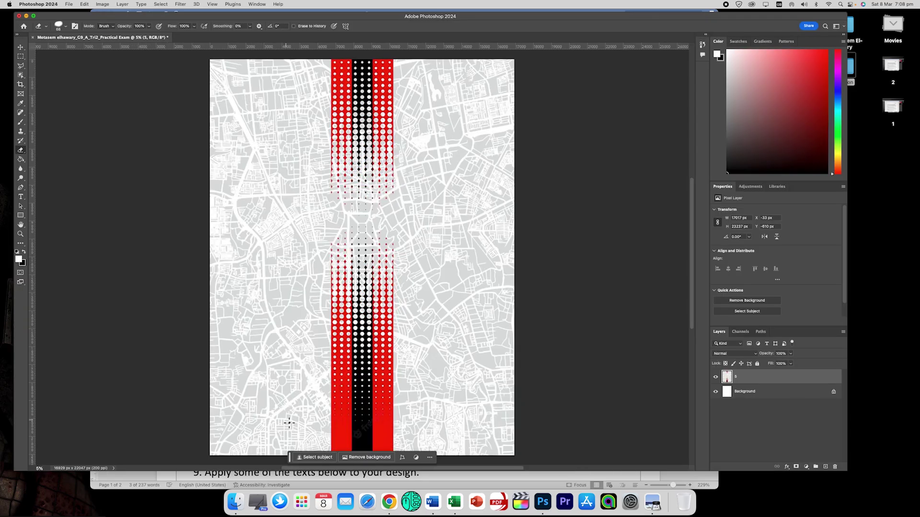
{"action": "left_click", "coordinate": [174, 482]}
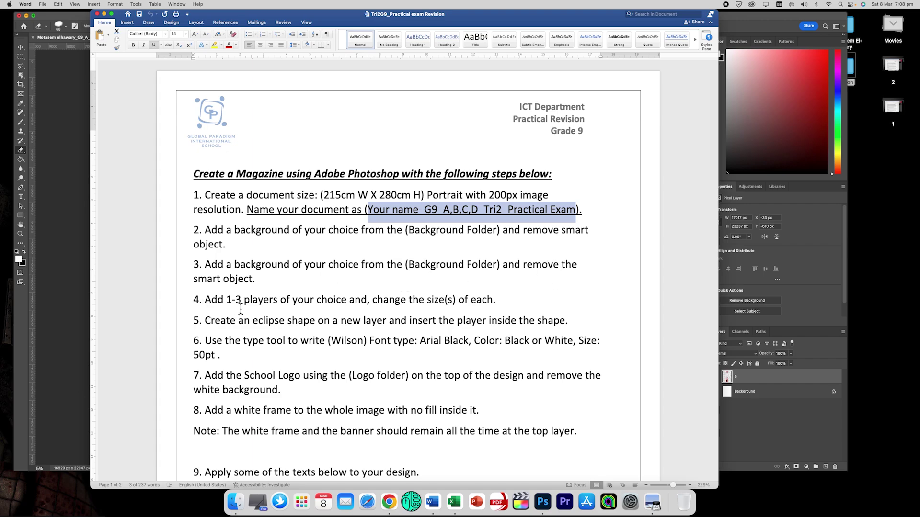
{"action": "scroll", "coordinate": [241, 309], "scroll_direction": "down", "scroll_amount": 1}
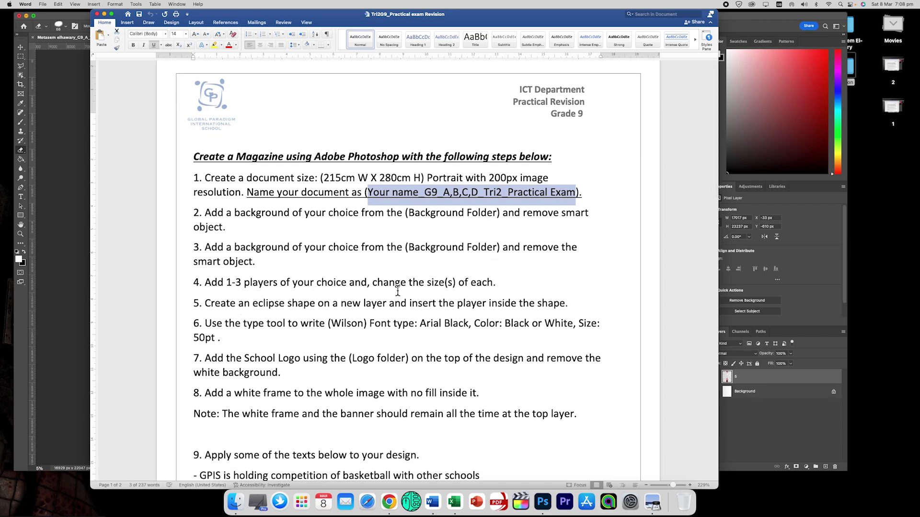
Browse the Players folder photos and pick 3.jpg, the player holding two basketballs.
{"action": "left_click", "coordinate": [50, 268]}
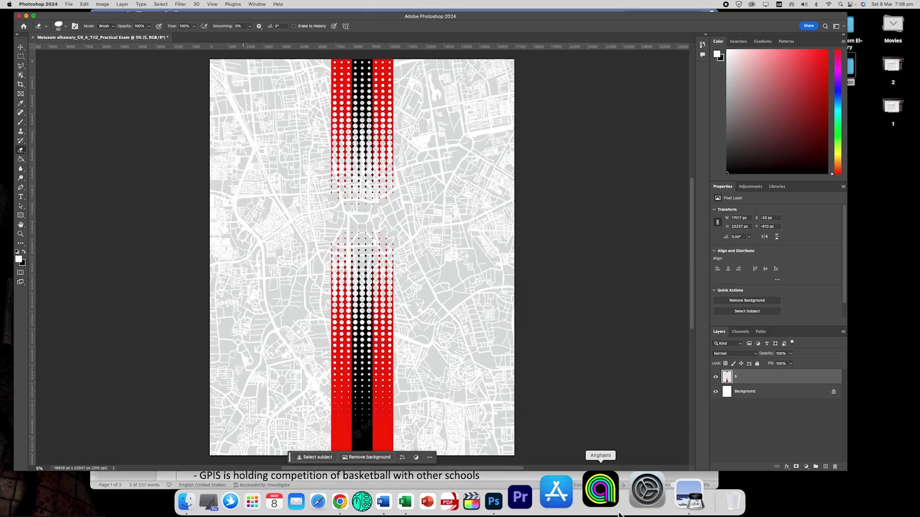
{"action": "left_click", "coordinate": [234, 502]}
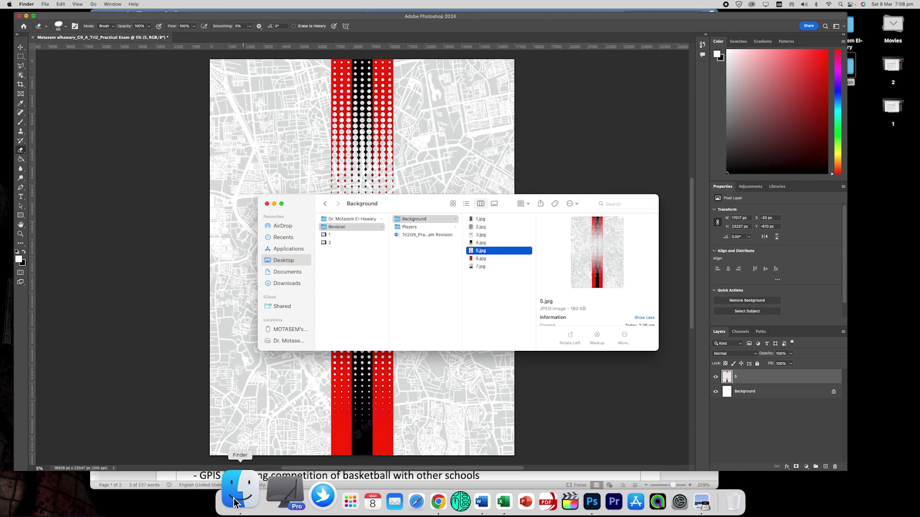
{"action": "left_click", "coordinate": [414, 229]}
{"action": "left_click", "coordinate": [488, 220]}
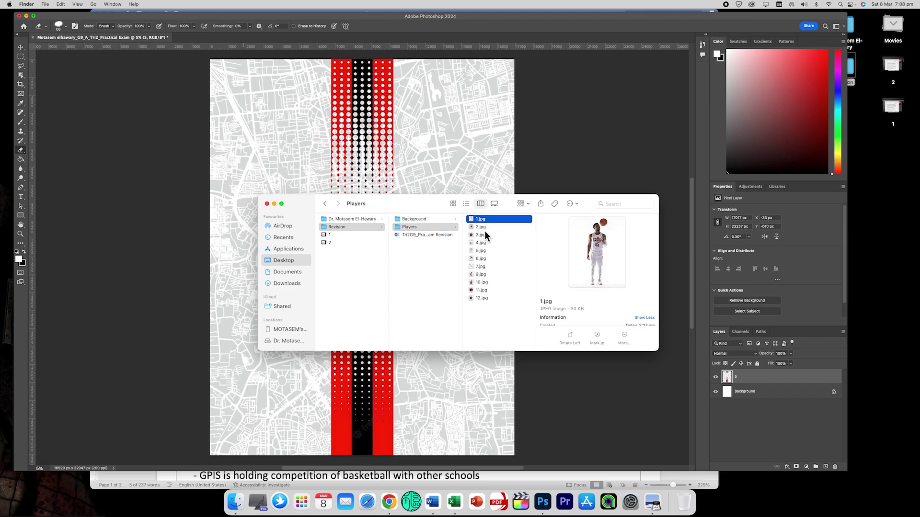
{"action": "left_click", "coordinate": [485, 229]}
{"action": "left_click", "coordinate": [484, 234]}
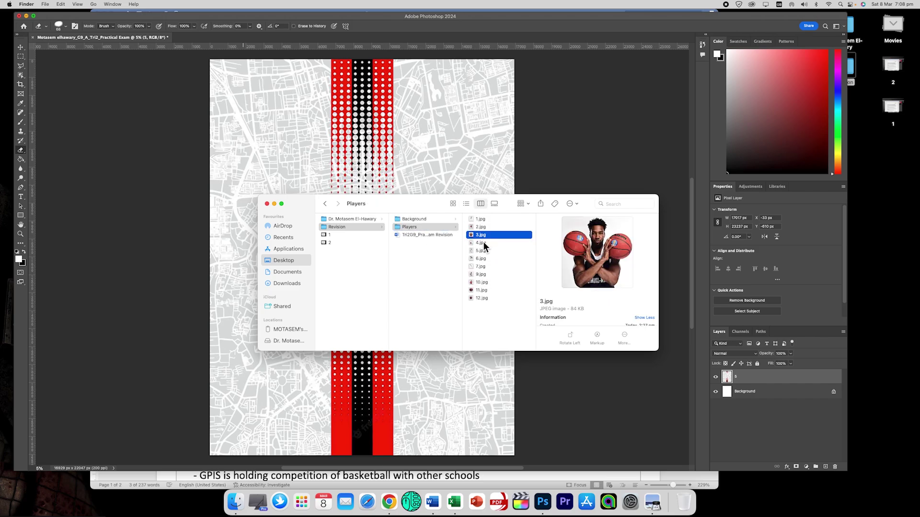
{"action": "left_click", "coordinate": [482, 244]}
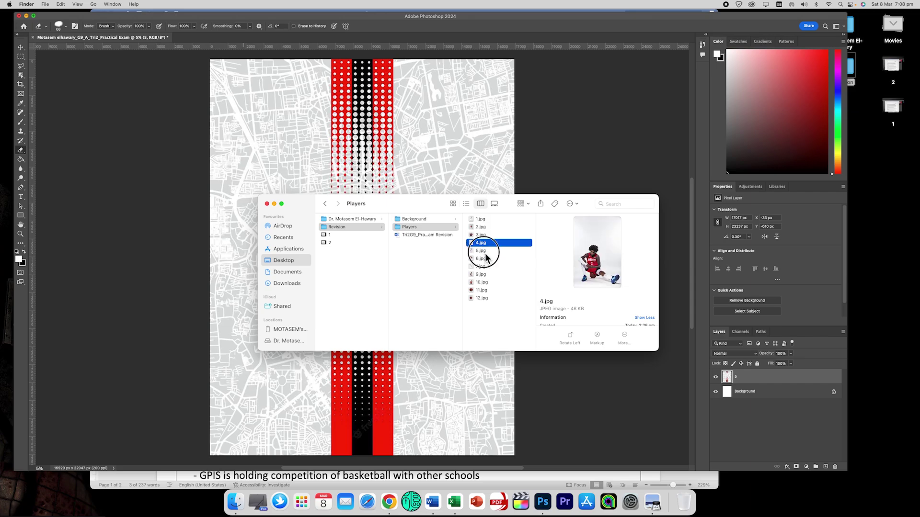
{"action": "left_click", "coordinate": [485, 251]}
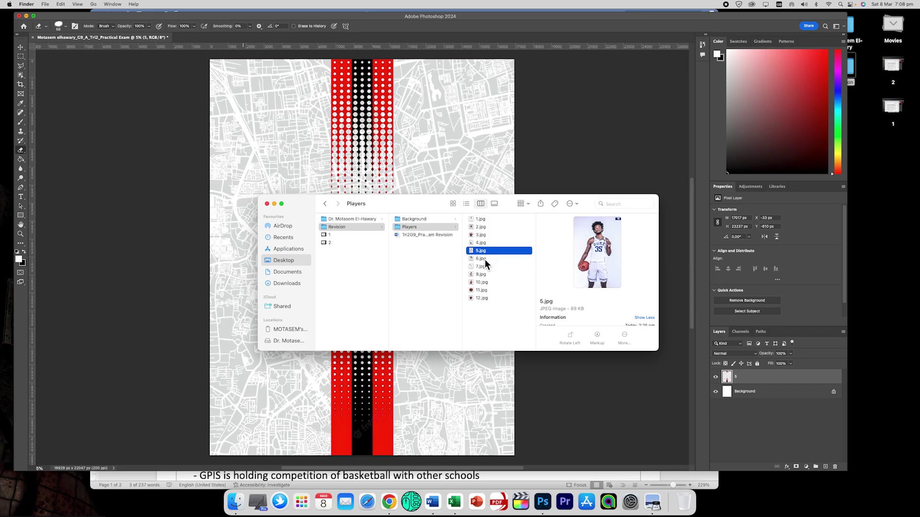
{"action": "left_click", "coordinate": [485, 259]}
{"action": "left_click", "coordinate": [485, 266]}
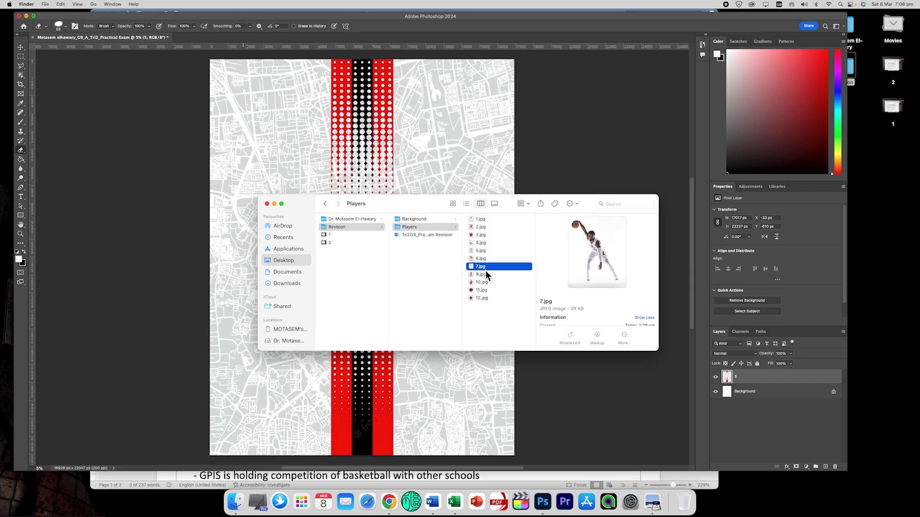
{"action": "left_click", "coordinate": [484, 242]}
{"action": "left_click", "coordinate": [485, 236]}
Place 3.jpg on the poster, enlarge it, and rasterize it.
{"action": "left_click_drag", "start_coordinate": [484, 236], "coordinate": [283, 162]}
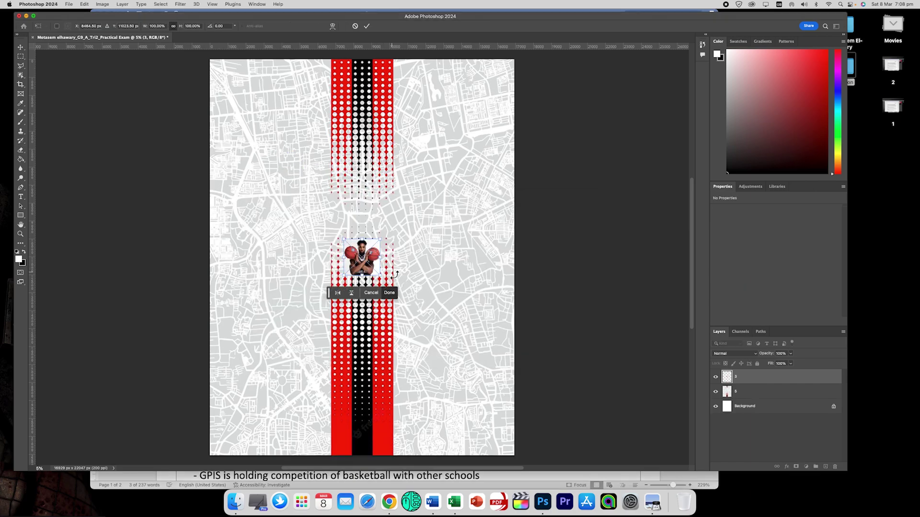
{"action": "left_click_drag", "start_coordinate": [381, 240], "coordinate": [488, 130]}
{"action": "key", "text": "Return"}
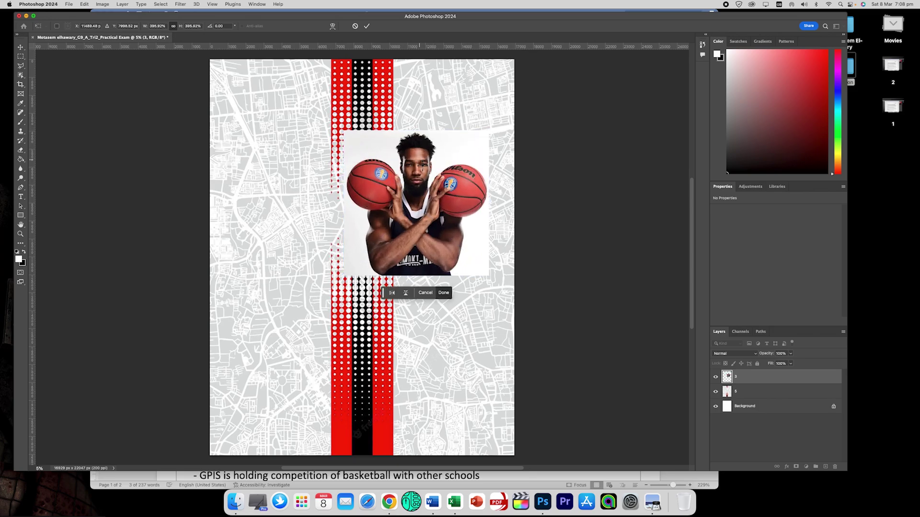
{"action": "key", "text": "e"}
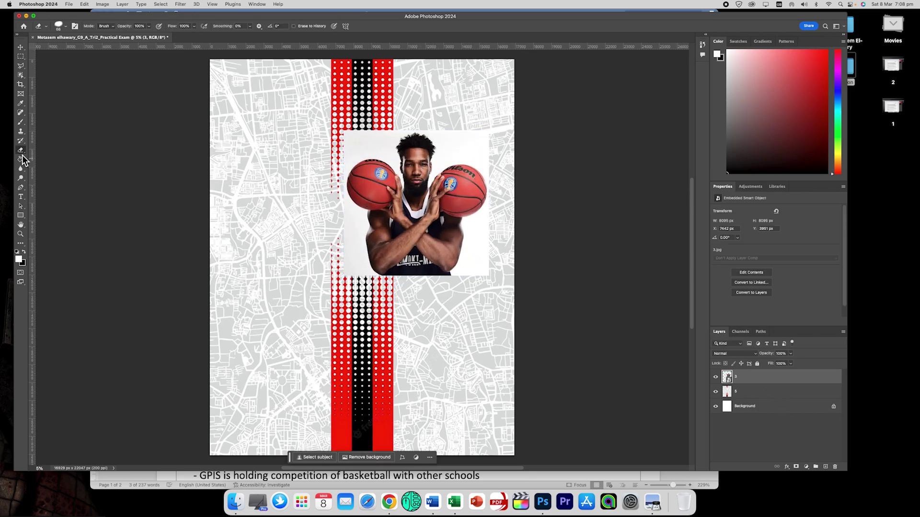
{"action": "left_click", "coordinate": [379, 163]}
{"action": "left_click", "coordinate": [458, 177]}
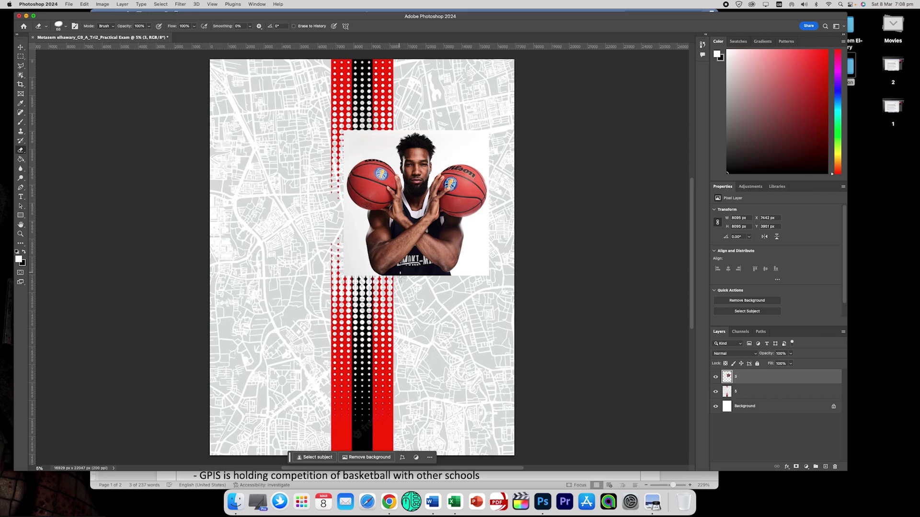
Place 2.jpg, the dribbling player in red, onto the poster and enlarge it.
{"action": "left_click", "coordinate": [235, 502]}
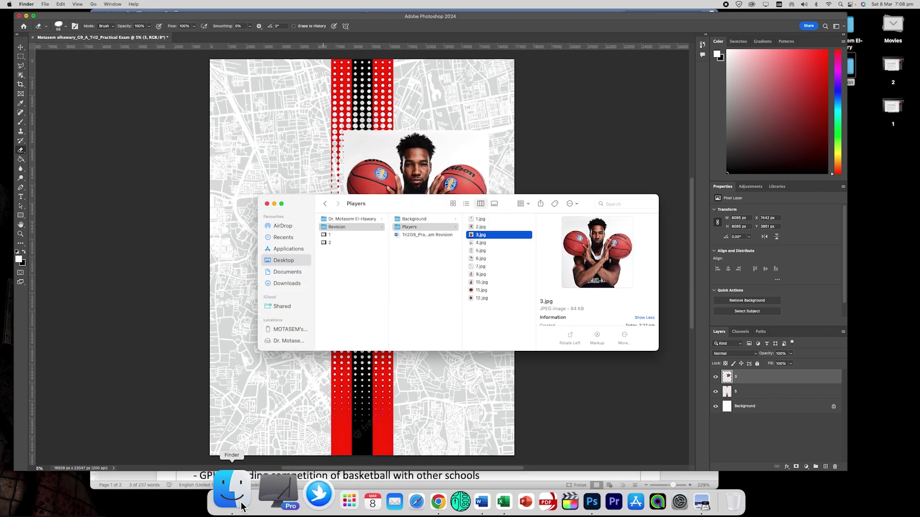
{"action": "left_click", "coordinate": [483, 243]}
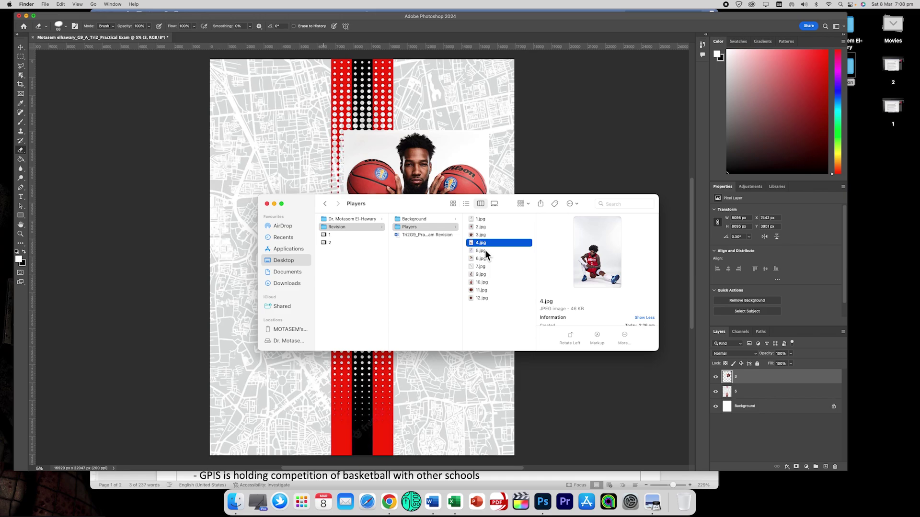
{"action": "left_click", "coordinate": [484, 249]}
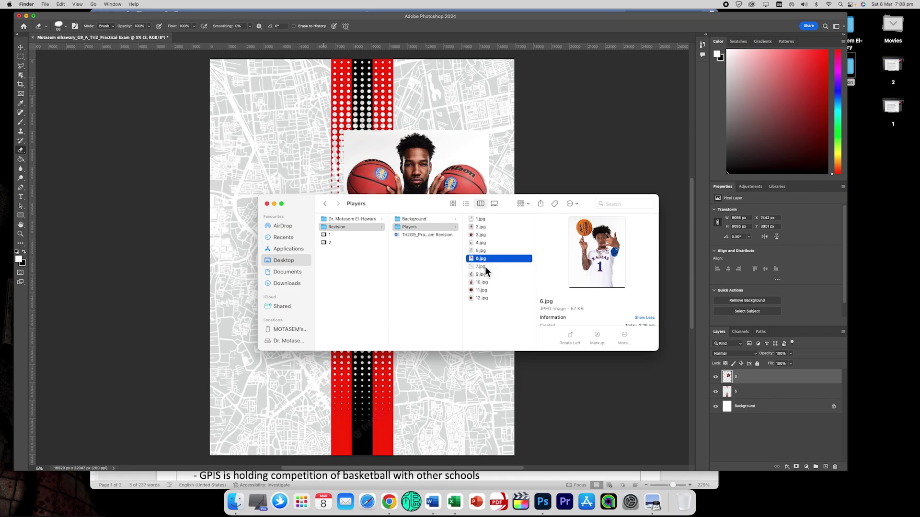
{"action": "left_click", "coordinate": [485, 267]}
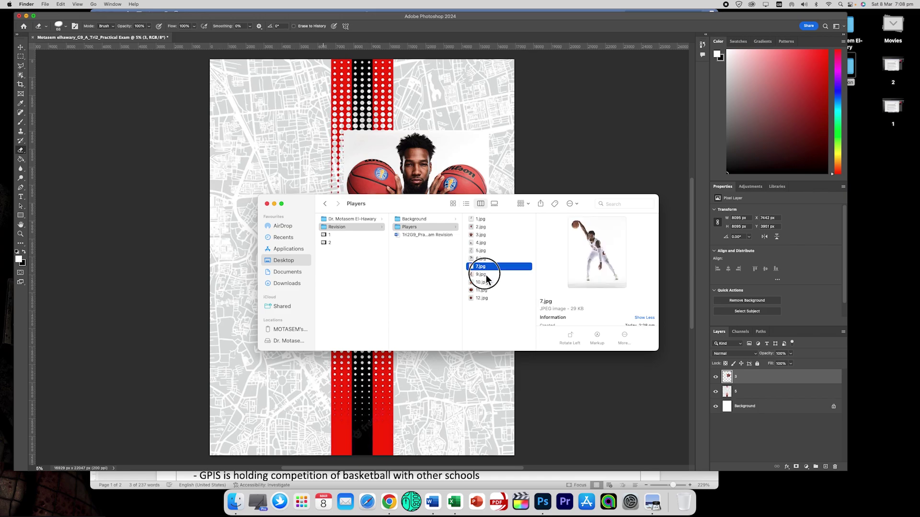
{"action": "left_click", "coordinate": [486, 275]}
{"action": "left_click", "coordinate": [488, 227]}
{"action": "left_click_drag", "start_coordinate": [487, 226], "coordinate": [324, 158]}
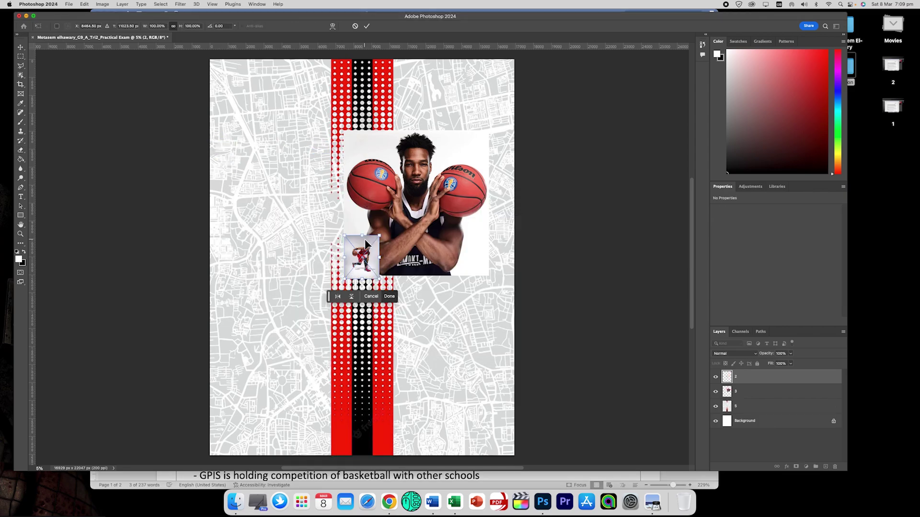
{"action": "left_click_drag", "start_coordinate": [382, 236], "coordinate": [433, 167]}
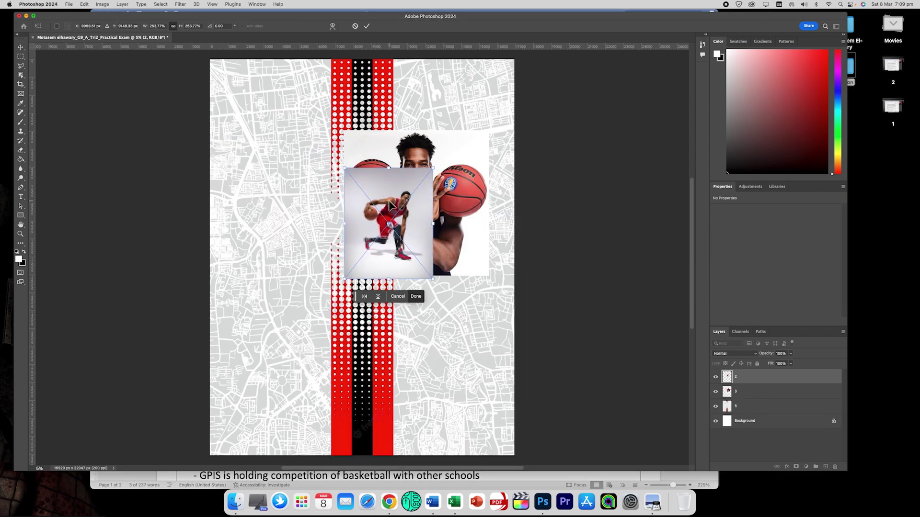
{"action": "key", "text": "Return"}
{"action": "key", "text": "e"}
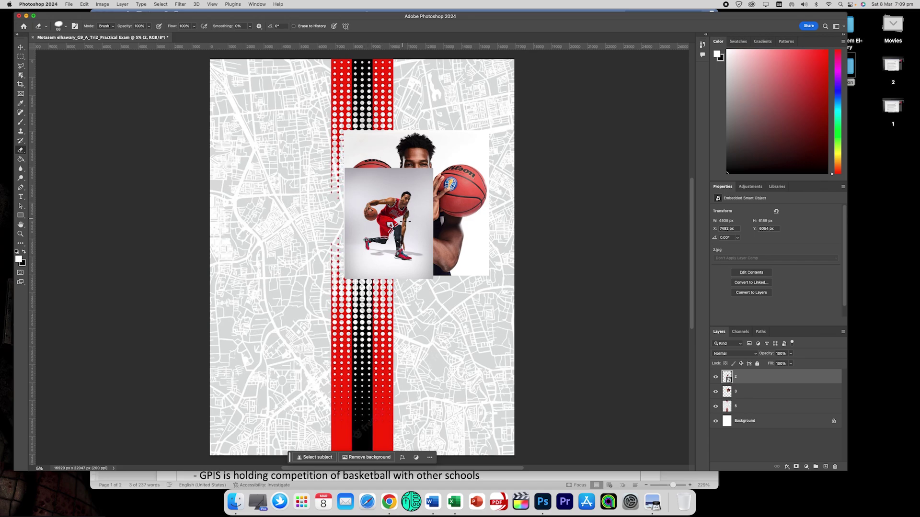
{"action": "left_click", "coordinate": [163, 477]}
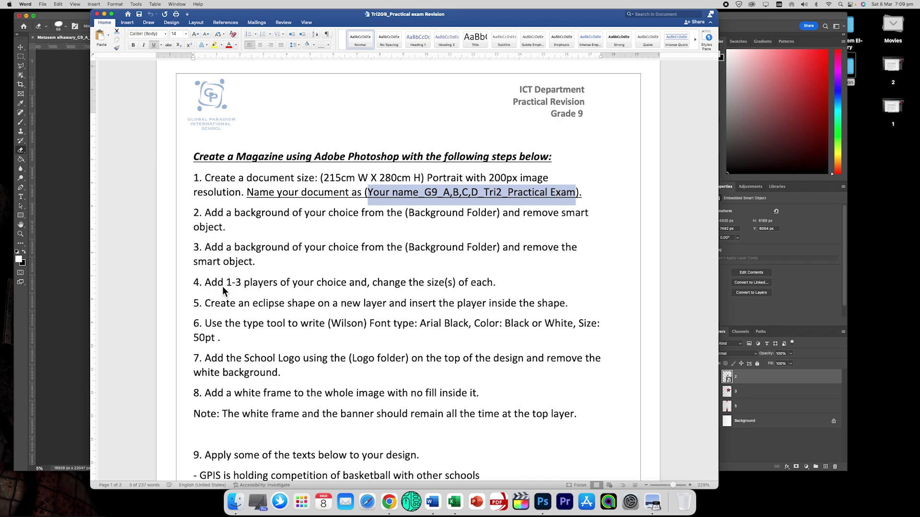
{"action": "left_click", "coordinate": [77, 250]}
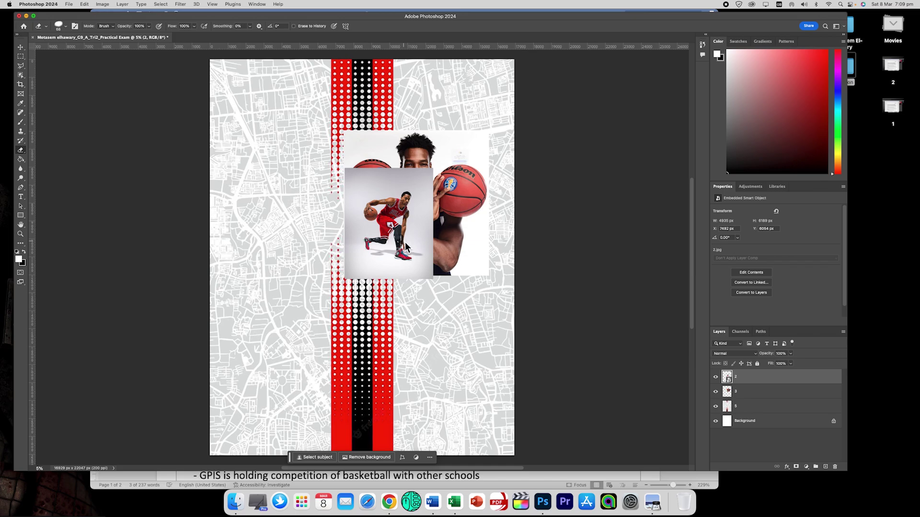
Rasterize layer 2 and move the dribbling player down to the lower left.
{"action": "left_click", "coordinate": [406, 247]}
{"action": "left_click", "coordinate": [451, 178]}
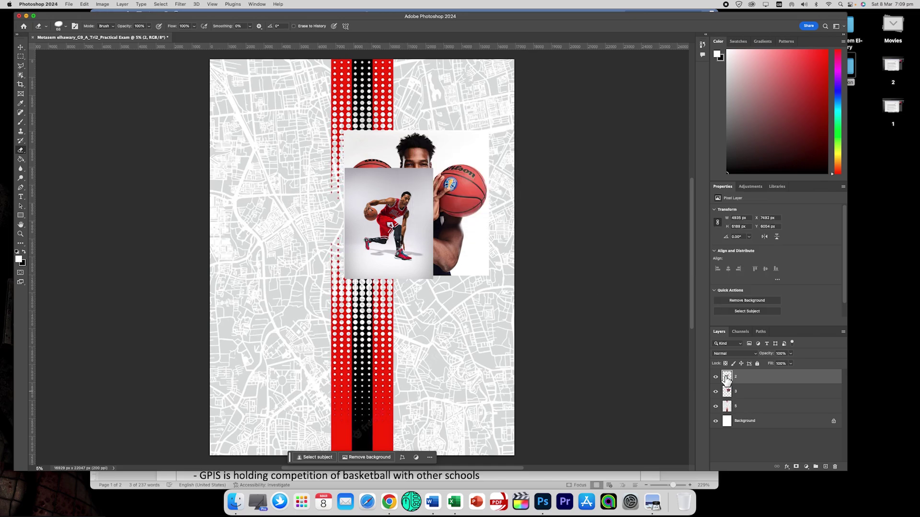
{"action": "left_click", "coordinate": [20, 47]}
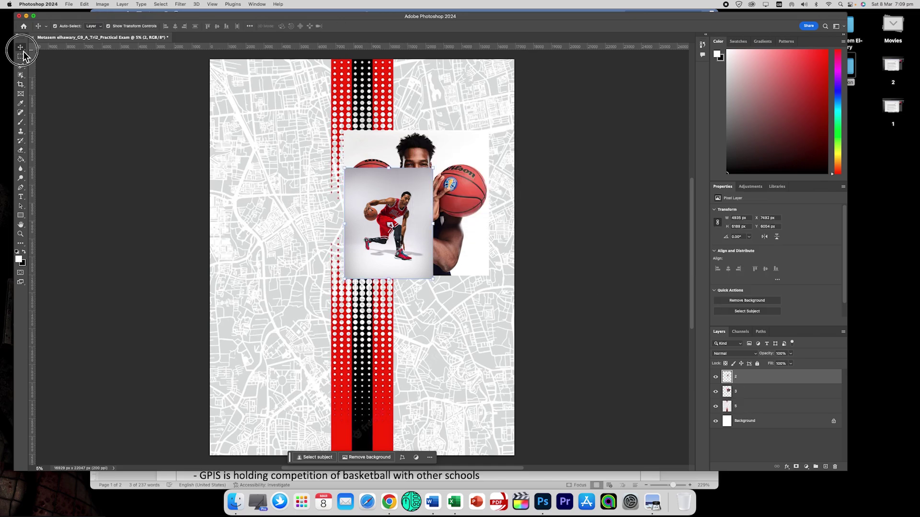
{"action": "left_click_drag", "start_coordinate": [379, 187], "coordinate": [270, 262]}
Enlarge the dribbling player with Free Transform and move the two-ball holder to the top.
{"action": "key", "text": "ctrl+t"}
{"action": "left_click_drag", "start_coordinate": [325, 353], "coordinate": [407, 415]}
{"action": "key", "text": "ctrl+z"}
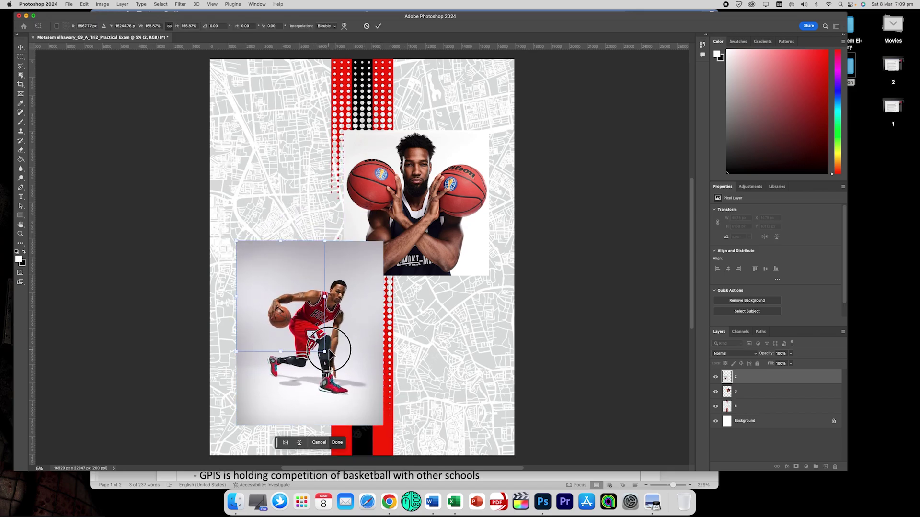
{"action": "key", "text": "Return"}
{"action": "left_click_drag", "start_coordinate": [408, 205], "coordinate": [378, 152]}
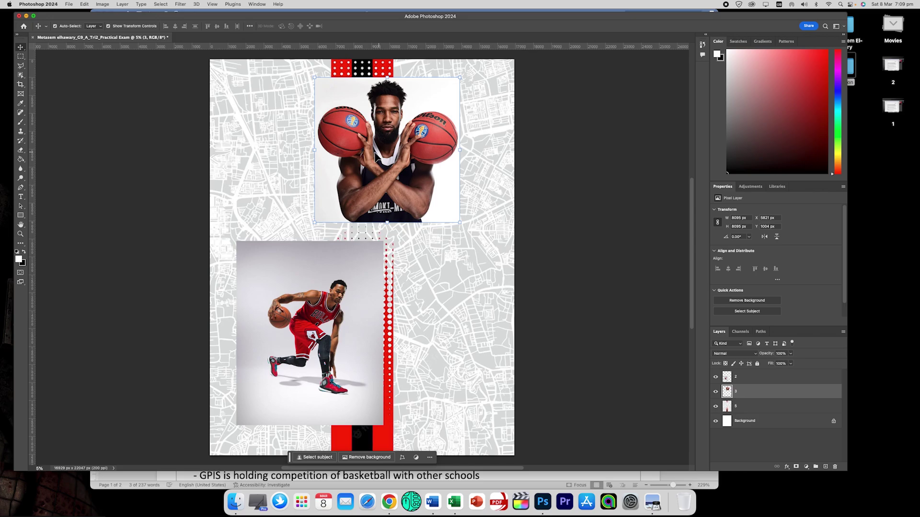
Magic-erase the grey backdrop around the dribbling player at tolerance 10.
{"action": "left_click", "coordinate": [21, 150]}
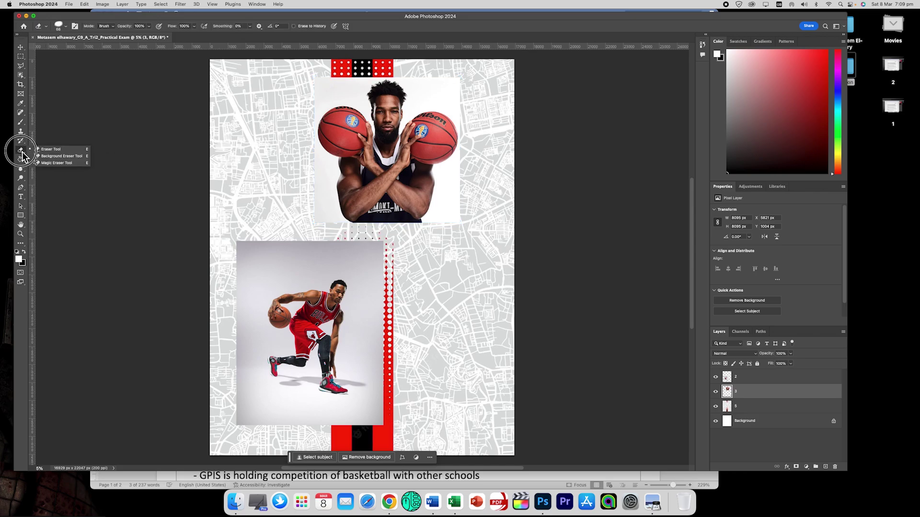
{"action": "left_click", "coordinate": [65, 165]}
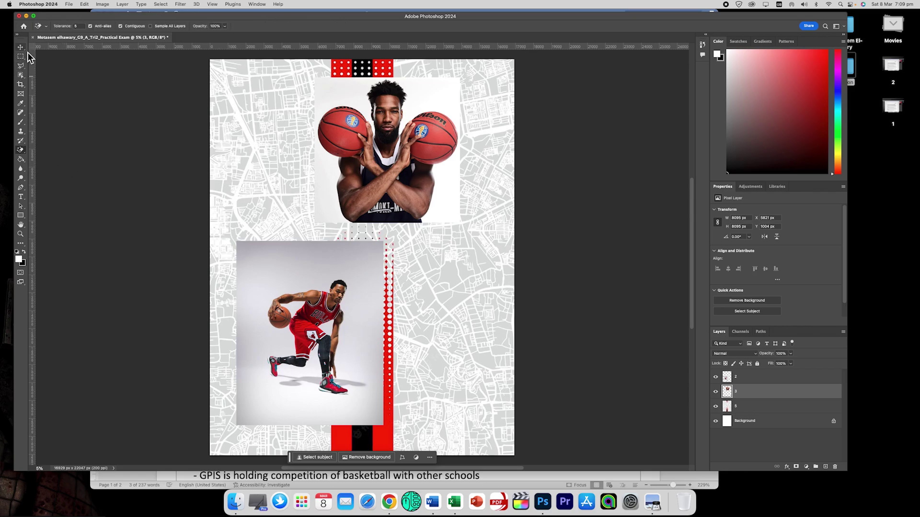
{"action": "left_click", "coordinate": [749, 378]}
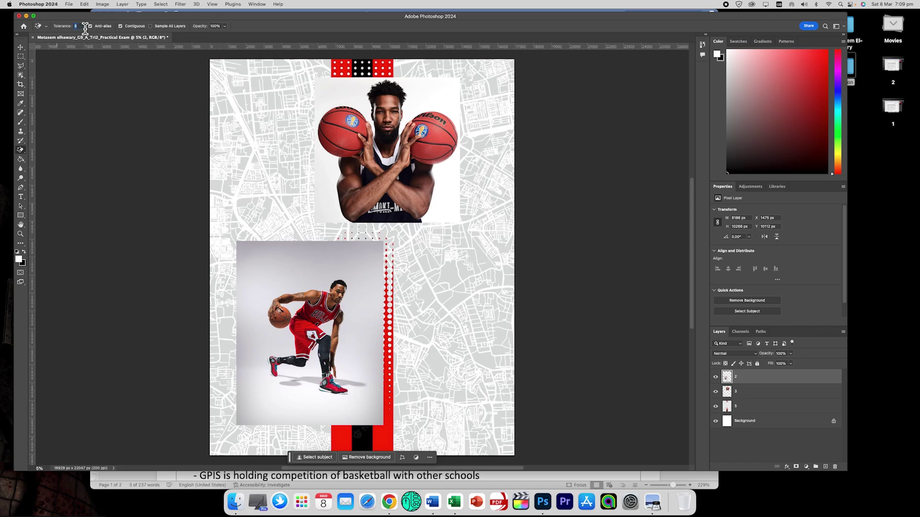
{"action": "type", "text": "10"}
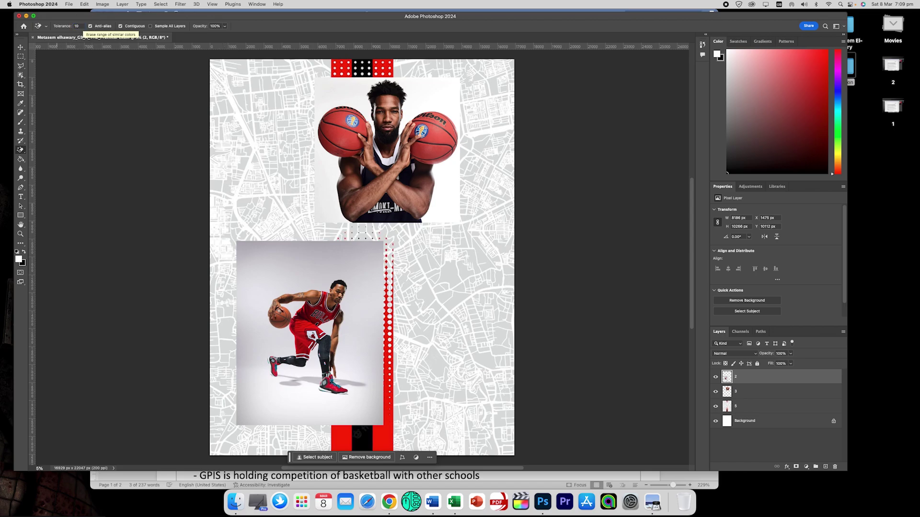
{"action": "left_click", "coordinate": [267, 278]}
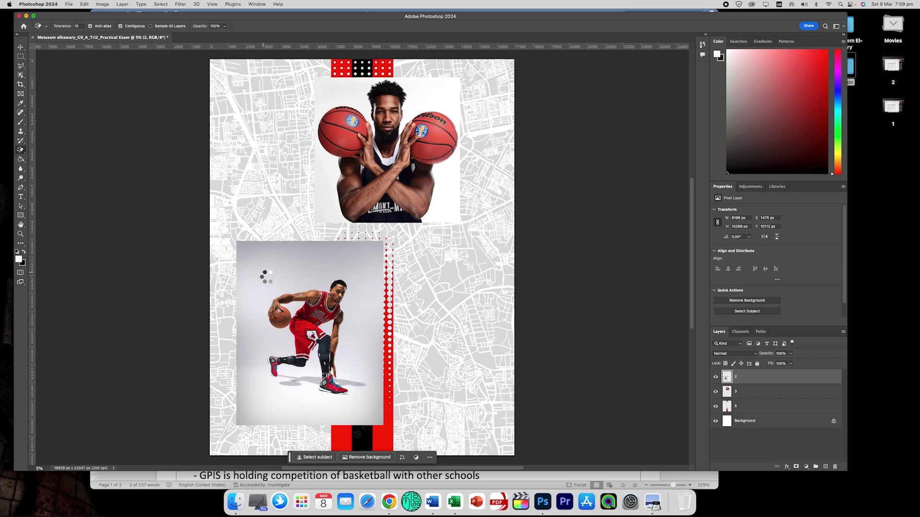
{"action": "left_click", "coordinate": [254, 298]}
{"action": "left_click", "coordinate": [303, 271]}
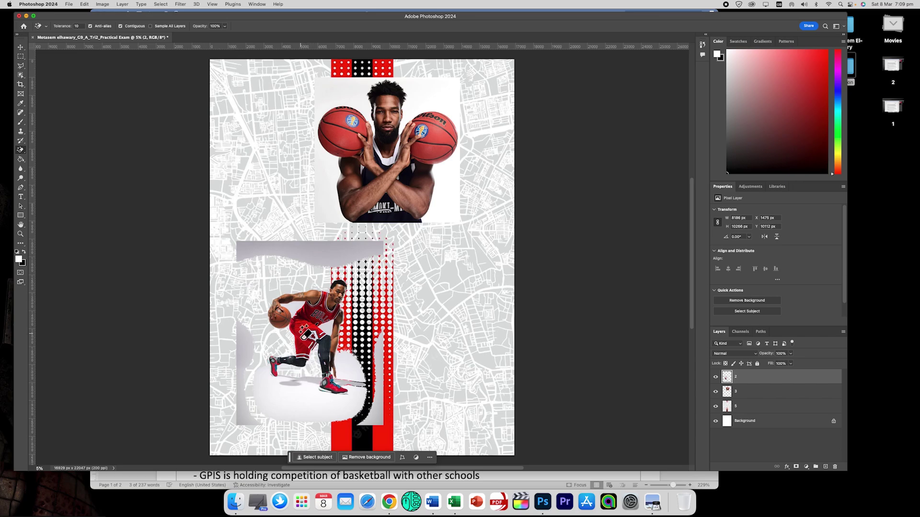
{"action": "left_click", "coordinate": [349, 365]}
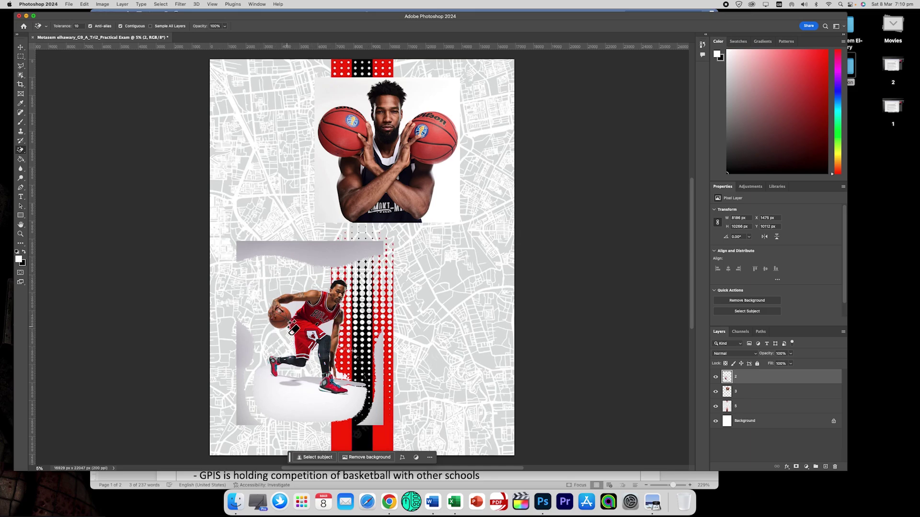
{"action": "left_click", "coordinate": [336, 340]}
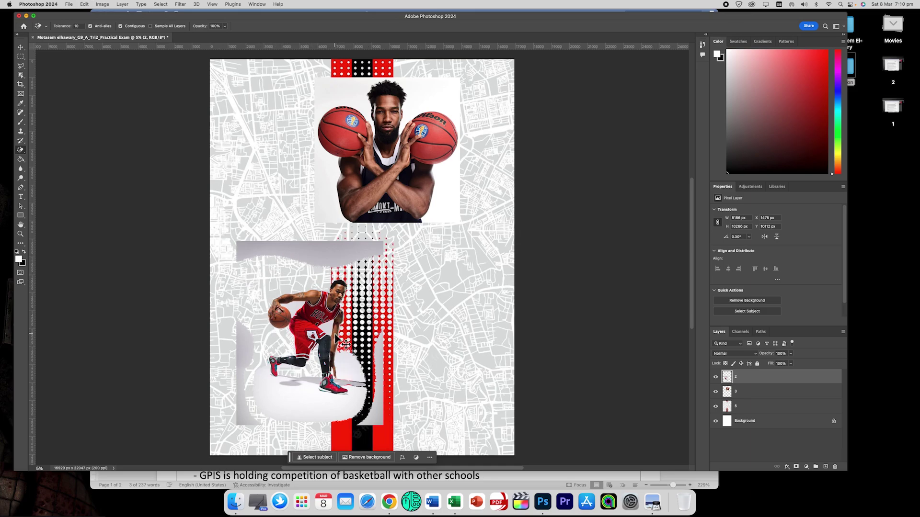
Undo the last erasures, raise the tolerance, and erase the remaining backdrop around him.
{"action": "key", "text": "super+z"}
{"action": "key", "text": "super+z"}
{"action": "key", "text": "super+z"}
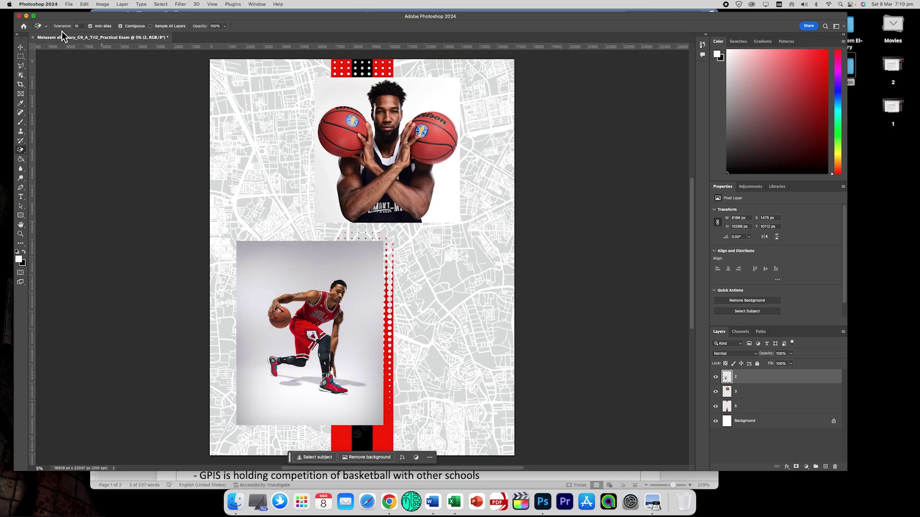
{"action": "left_click", "coordinate": [83, 27]}
{"action": "left_click", "coordinate": [289, 266]}
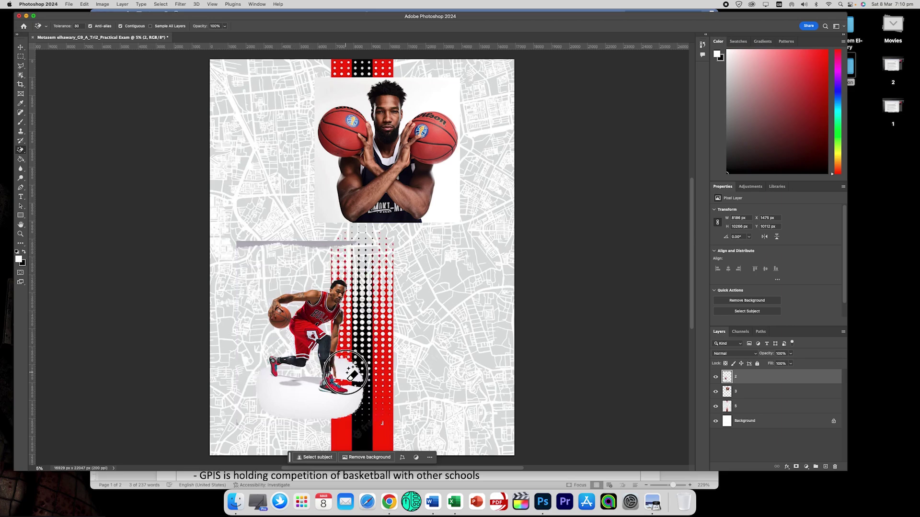
{"action": "left_click", "coordinate": [307, 408]}
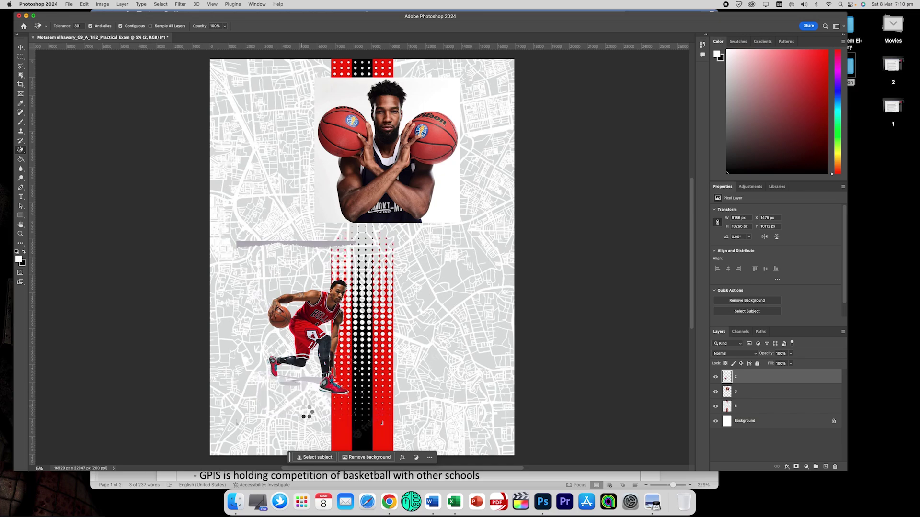
{"action": "left_click", "coordinate": [296, 311]}
{"action": "left_click", "coordinate": [323, 245]}
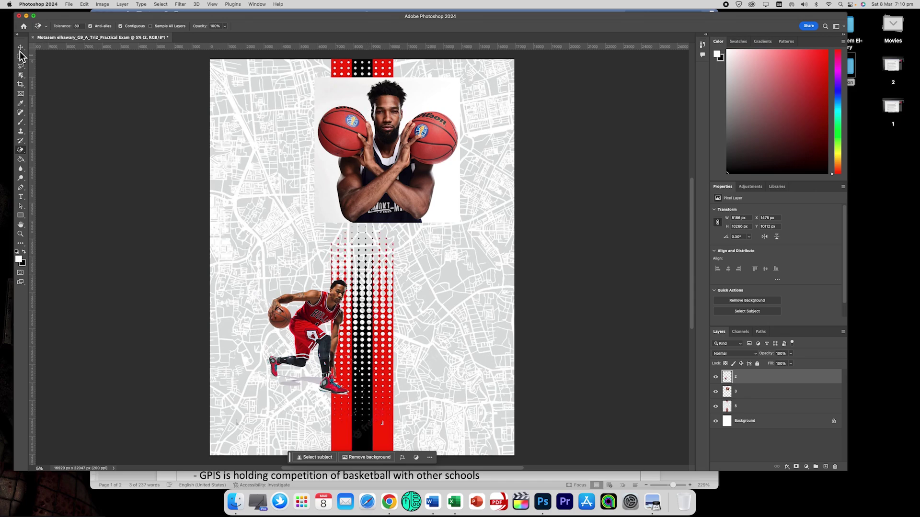
Magic Wand the white background on layer 3 and delete it.
{"action": "left_click", "coordinate": [20, 77]}
{"action": "left_click", "coordinate": [21, 75]}
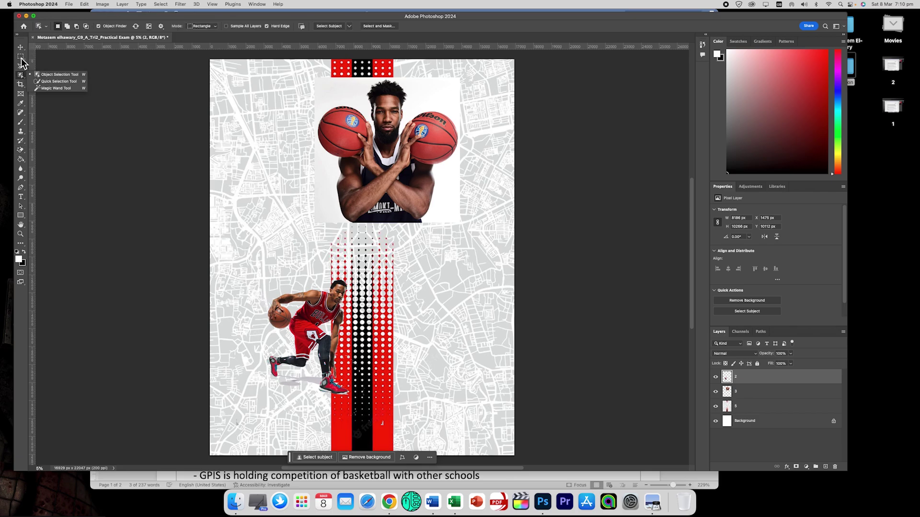
{"action": "left_click", "coordinate": [56, 88]}
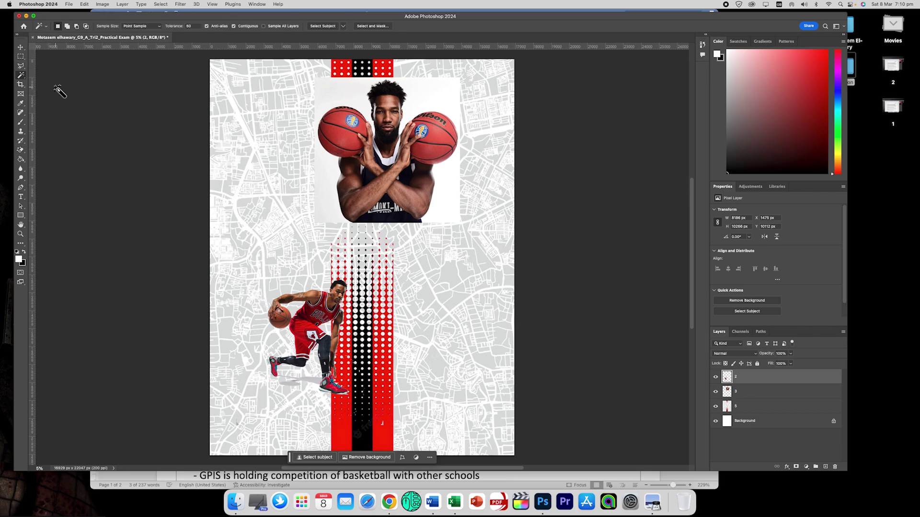
{"action": "left_click", "coordinate": [347, 96]}
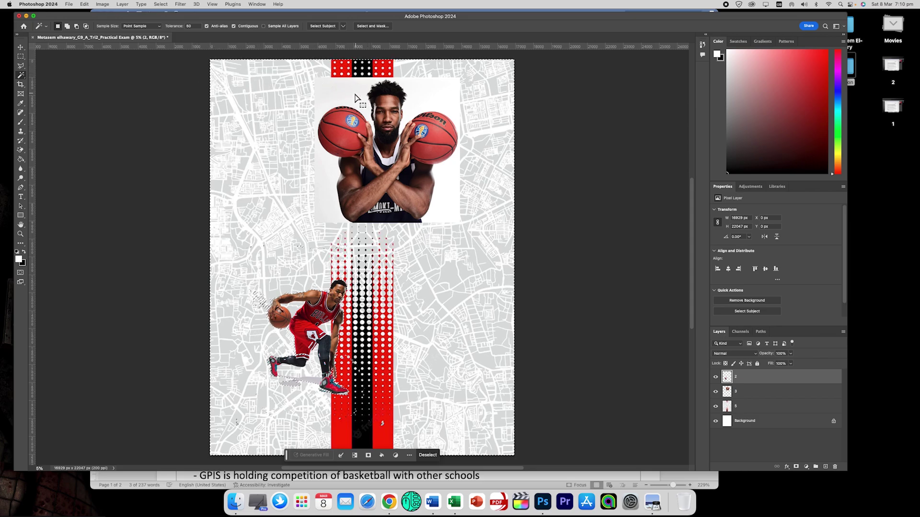
{"action": "left_click", "coordinate": [747, 393]}
{"action": "key", "text": "super+d"}
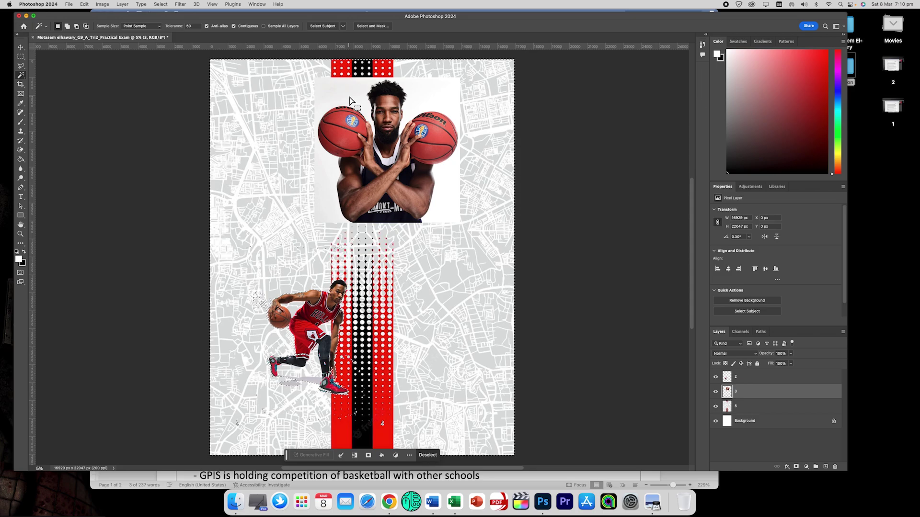
{"action": "left_click", "coordinate": [350, 97]}
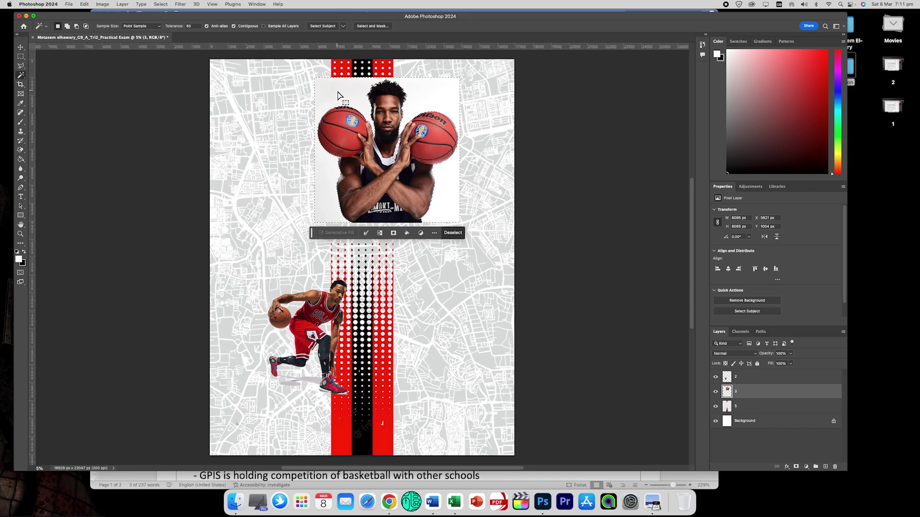
{"action": "key", "text": "Delete"}
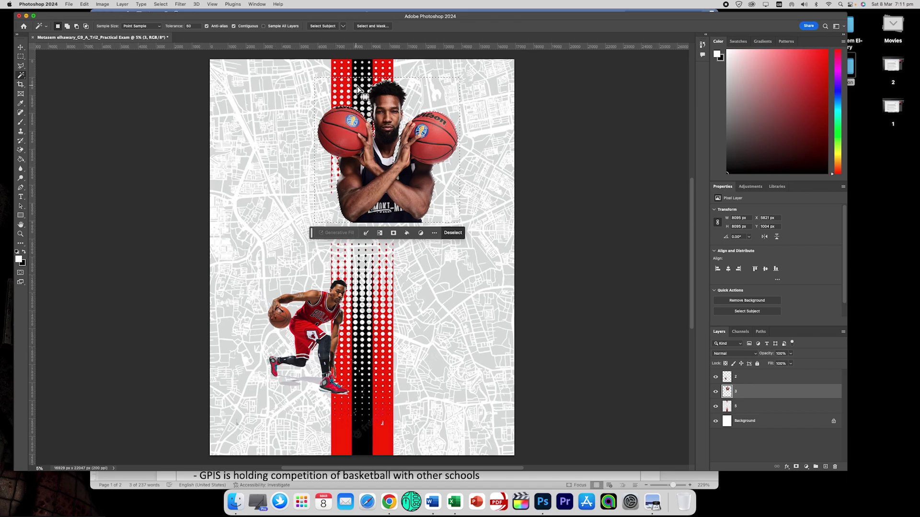
Deselect, then shift both players toward the left of the poster.
{"action": "left_click", "coordinate": [20, 56]}
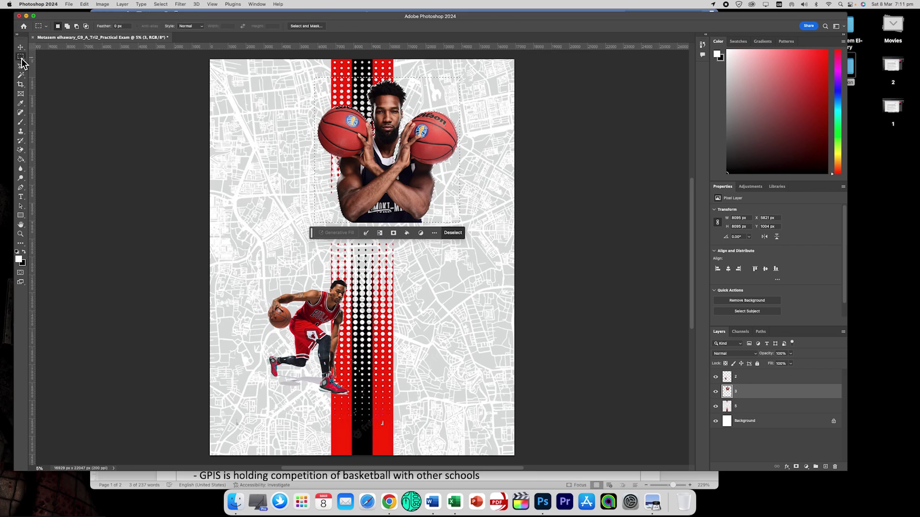
{"action": "left_click", "coordinate": [186, 115]}
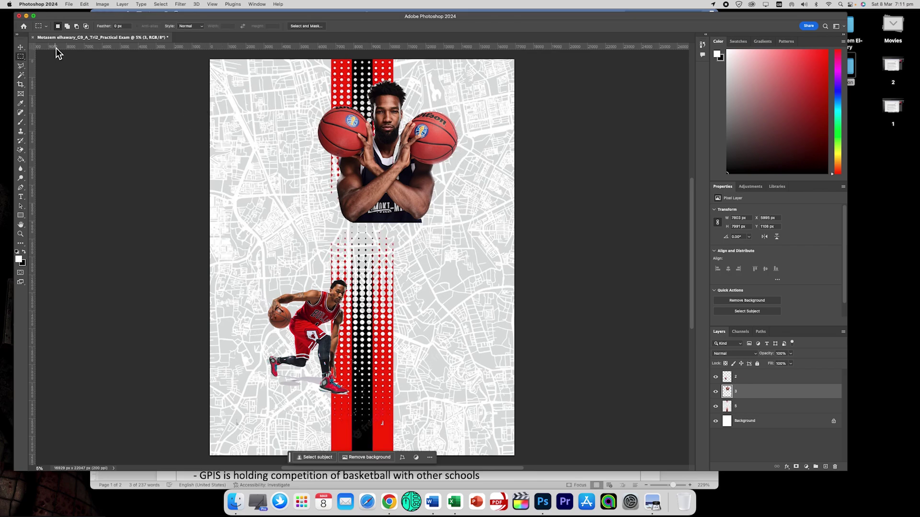
{"action": "left_click", "coordinate": [21, 47]}
{"action": "left_click_drag", "start_coordinate": [383, 158], "coordinate": [294, 170]}
{"action": "left_click_drag", "start_coordinate": [359, 399], "coordinate": [336, 374]}
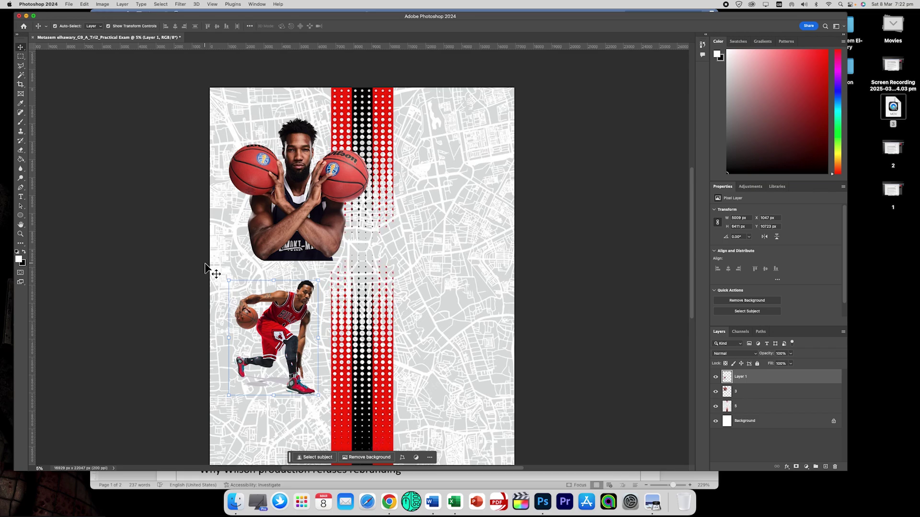
{"action": "left_click", "coordinate": [153, 476]}
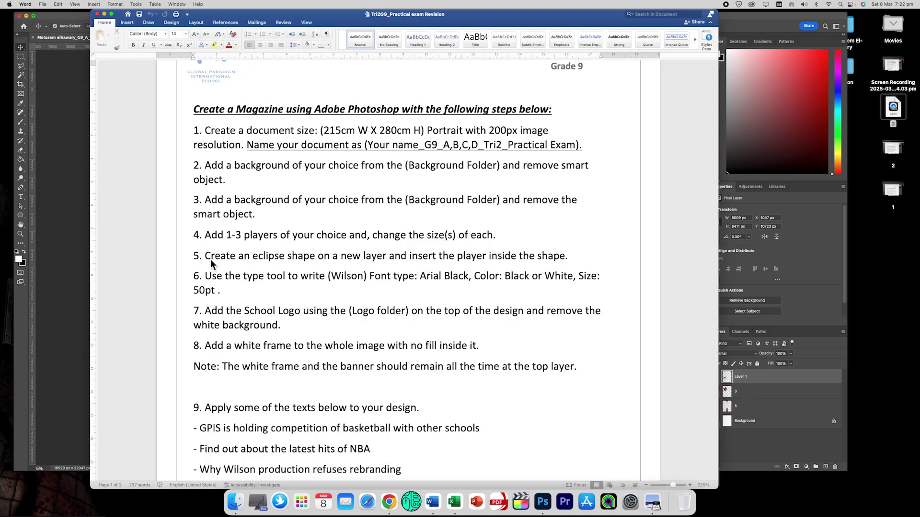
{"action": "left_click_drag", "start_coordinate": [206, 256], "coordinate": [526, 259]}
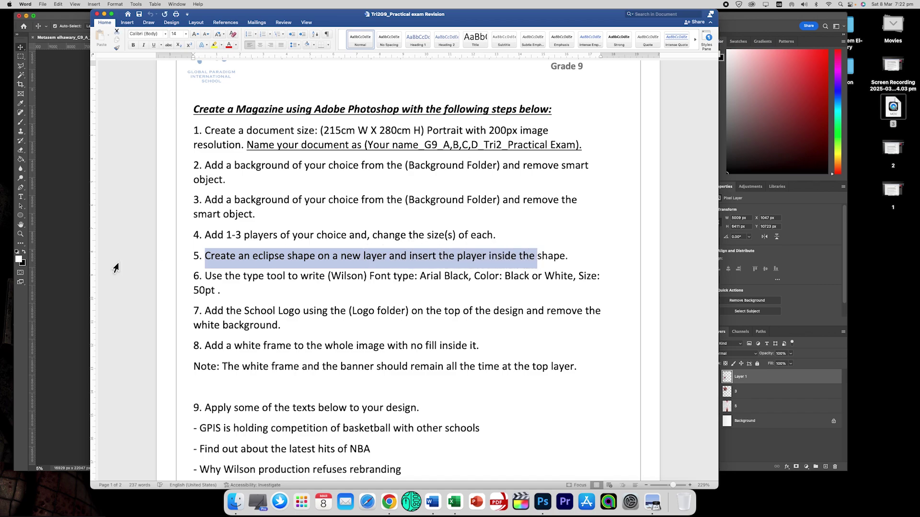
{"action": "left_click", "coordinate": [73, 241]}
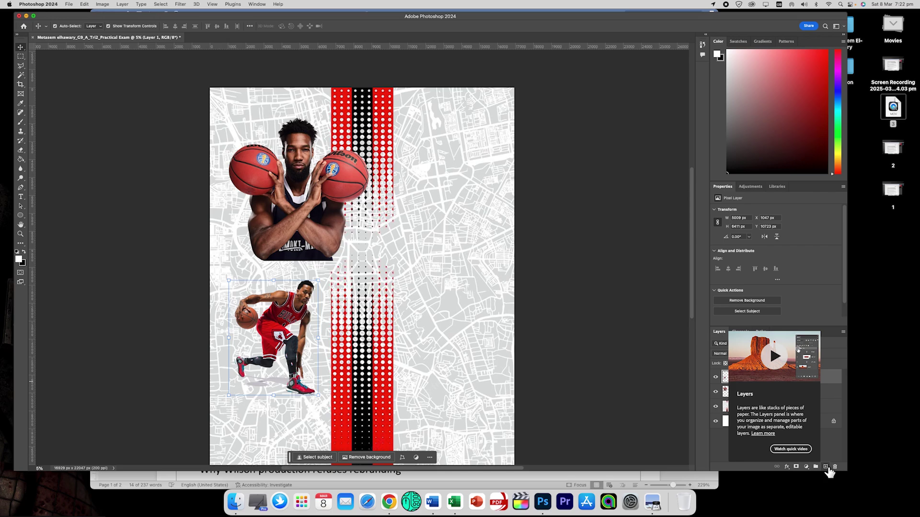
On a new layer, draw a large white circle with the Ellipse Tool and nudge it up-left.
{"action": "left_click", "coordinate": [825, 467]}
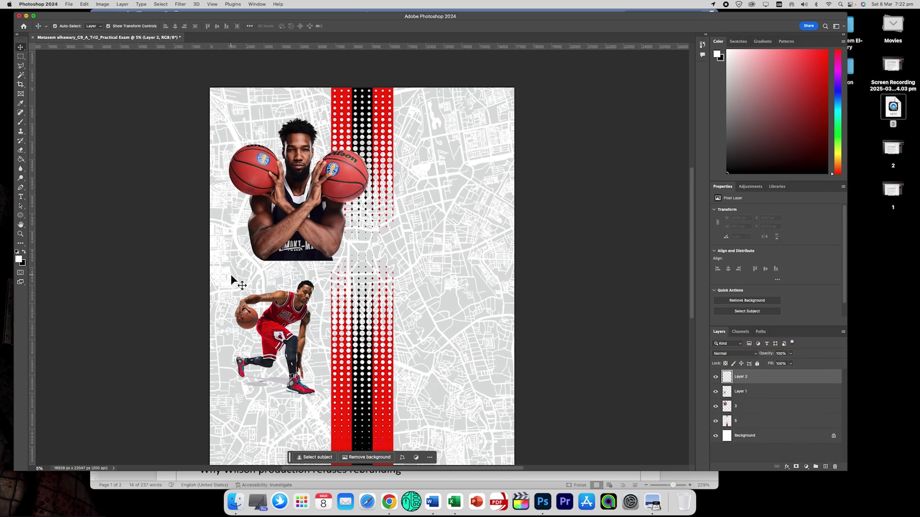
{"action": "left_click_drag", "start_coordinate": [20, 215], "coordinate": [56, 216]}
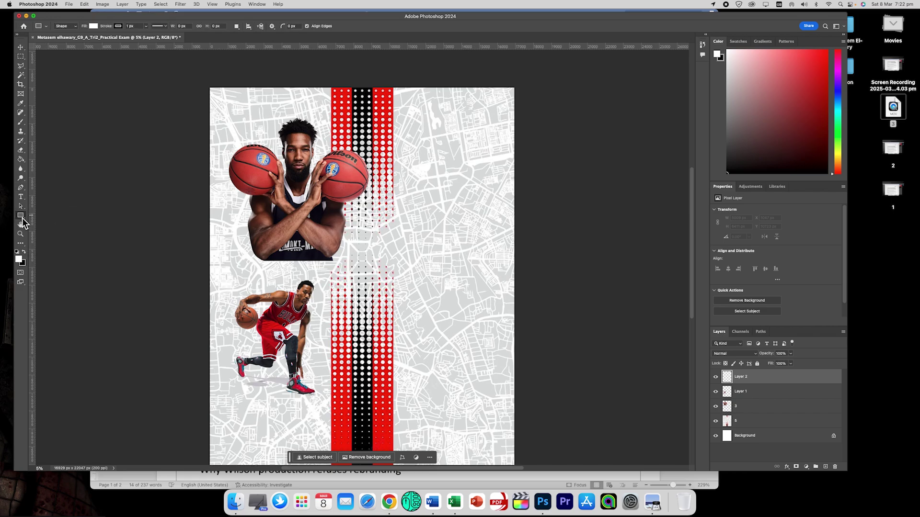
{"action": "left_click_drag", "start_coordinate": [21, 216], "coordinate": [60, 225]}
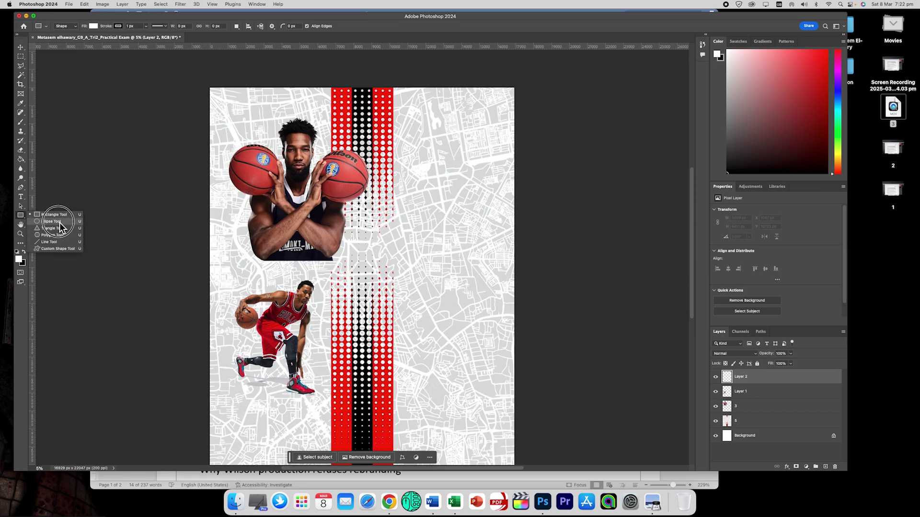
{"action": "left_click_drag", "start_coordinate": [61, 226], "coordinate": [61, 225]}
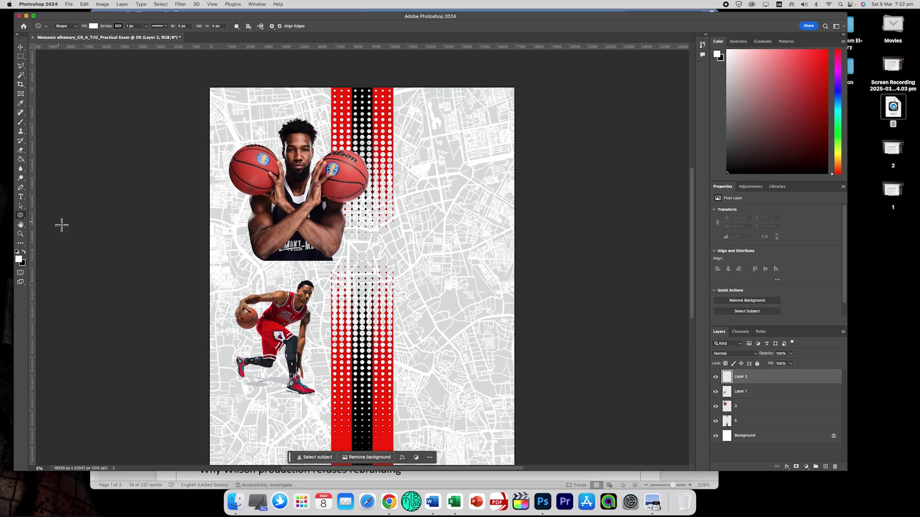
{"action": "left_click_drag", "start_coordinate": [279, 171], "coordinate": [481, 388]}
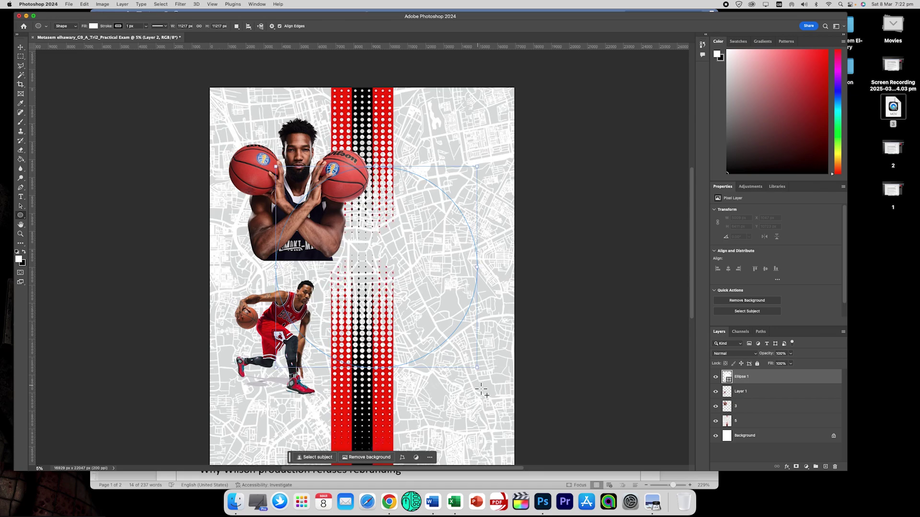
{"action": "left_click", "coordinate": [21, 48]}
{"action": "mouse_move", "coordinate": [398, 254]}
{"action": "left_mouse_down"}
{"action": "mouse_move", "coordinate": [375, 232]}
{"action": "mouse_move", "coordinate": [383, 247]}
{"action": "left_mouse_up"}
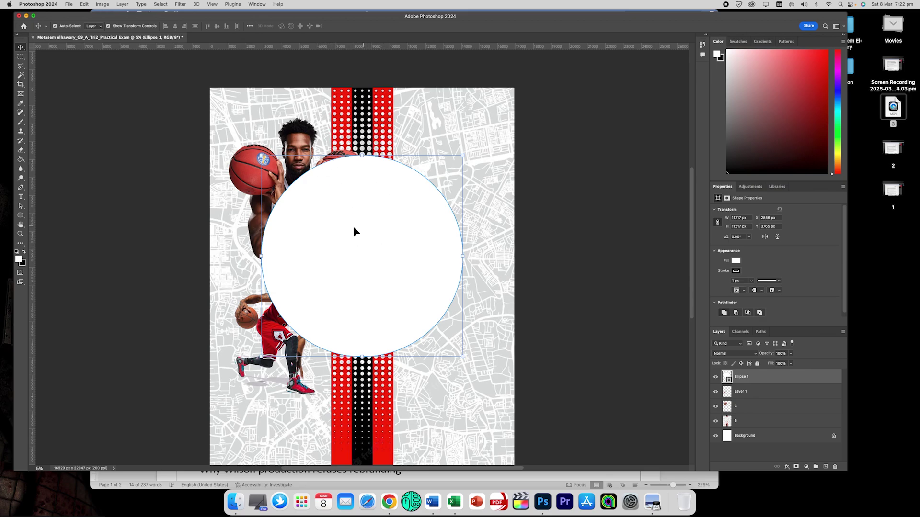
Try several fill swatches on the circle, including gold, then set its fill back to white.
{"action": "left_click", "coordinate": [21, 216]}
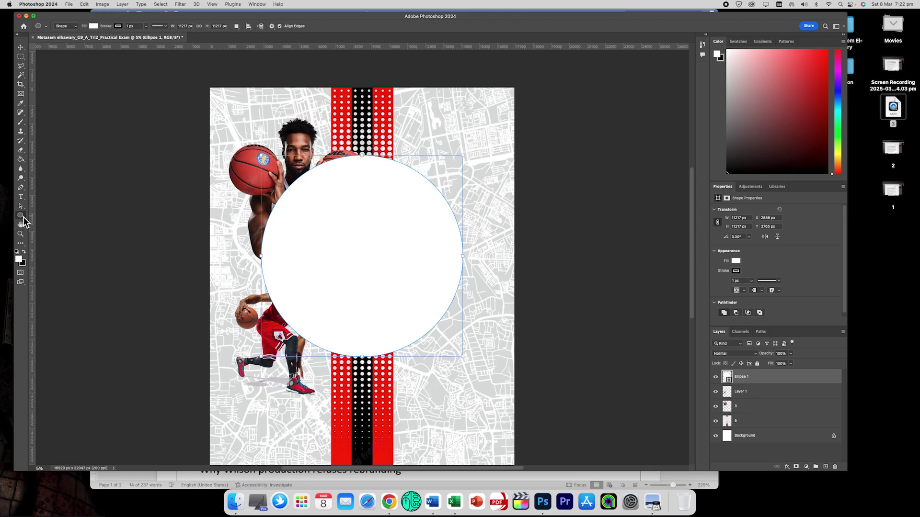
{"action": "left_click", "coordinate": [94, 26]}
{"action": "left_click", "coordinate": [48, 64]}
{"action": "left_click", "coordinate": [54, 65]}
{"action": "left_click", "coordinate": [60, 64]}
{"action": "left_click", "coordinate": [74, 65]}
{"action": "left_click", "coordinate": [80, 65]}
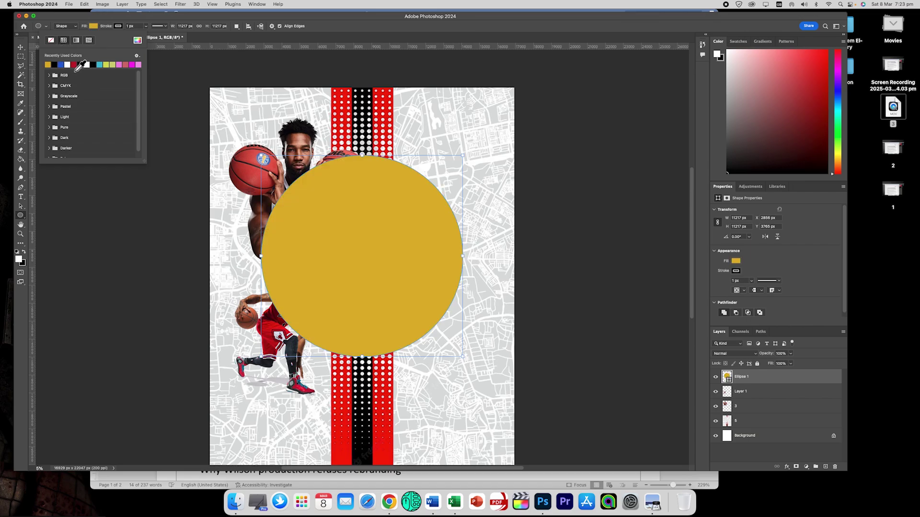
{"action": "left_click", "coordinate": [68, 66]}
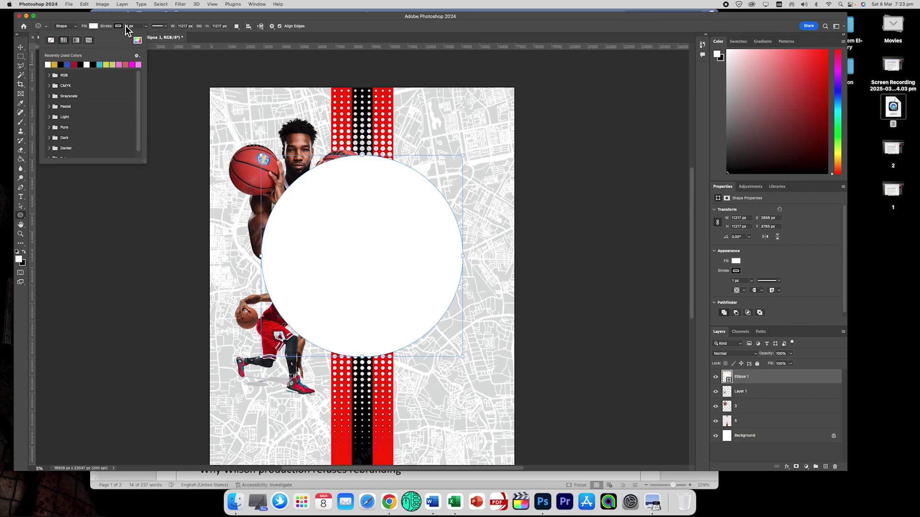
Give the circle a red stroke thickened to 229 px.
{"action": "left_click", "coordinate": [120, 27]}
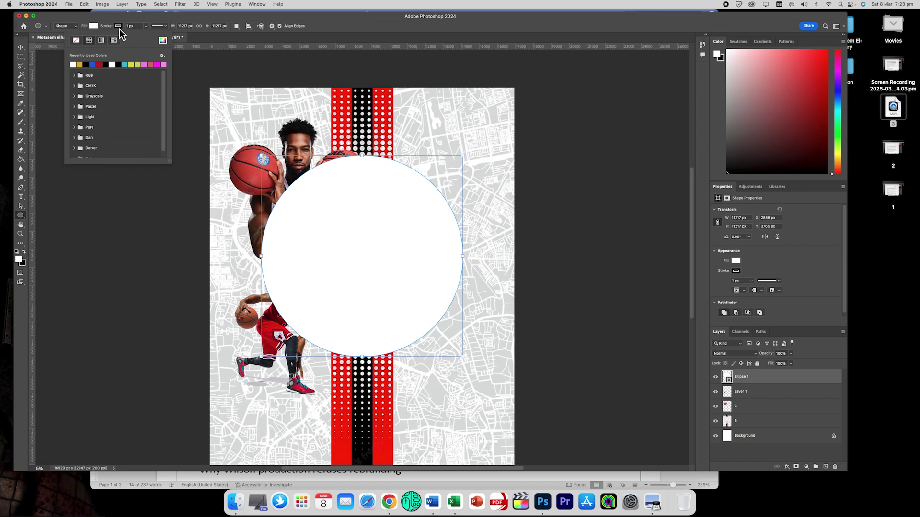
{"action": "left_click", "coordinate": [99, 64]}
{"action": "left_click", "coordinate": [107, 27]}
{"action": "mouse_move", "coordinate": [119, 28]}
{"action": "left_mouse_down"}
{"action": "mouse_move", "coordinate": [294, 35]}
{"action": "mouse_move", "coordinate": [176, 38]}
{"action": "mouse_move", "coordinate": [200, 37]}
{"action": "mouse_move", "coordinate": [187, 35]}
{"action": "left_mouse_up"}
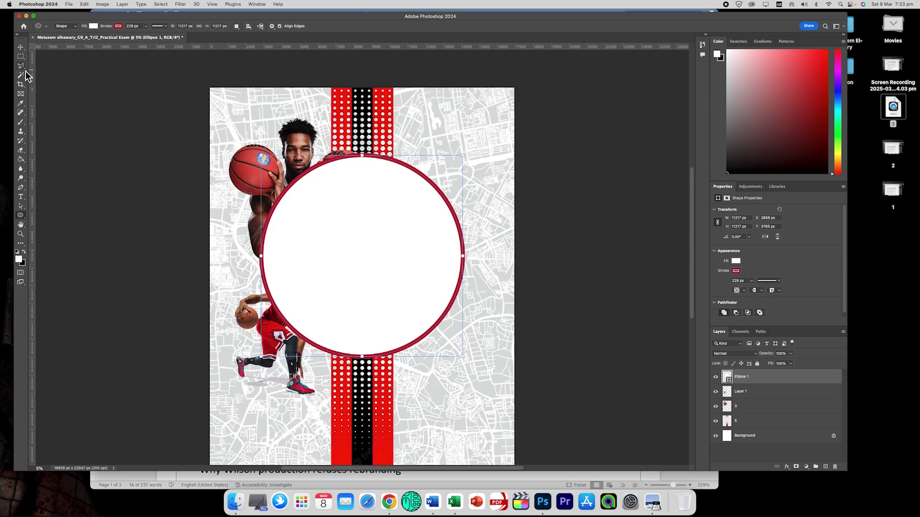
{"action": "left_click", "coordinate": [22, 48]}
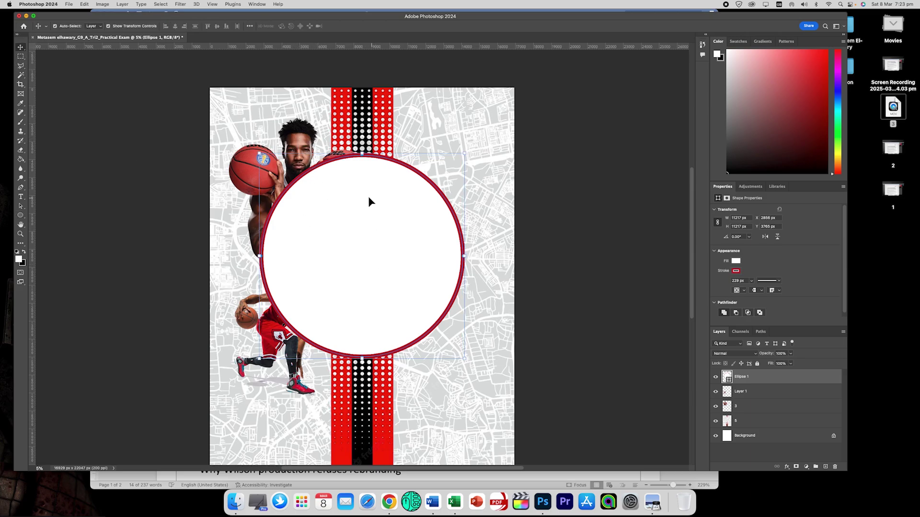
Stack the crossed-arms player photo above Ellipse 1 and move it into the white circle's centre.
{"action": "left_click", "coordinate": [748, 408]}
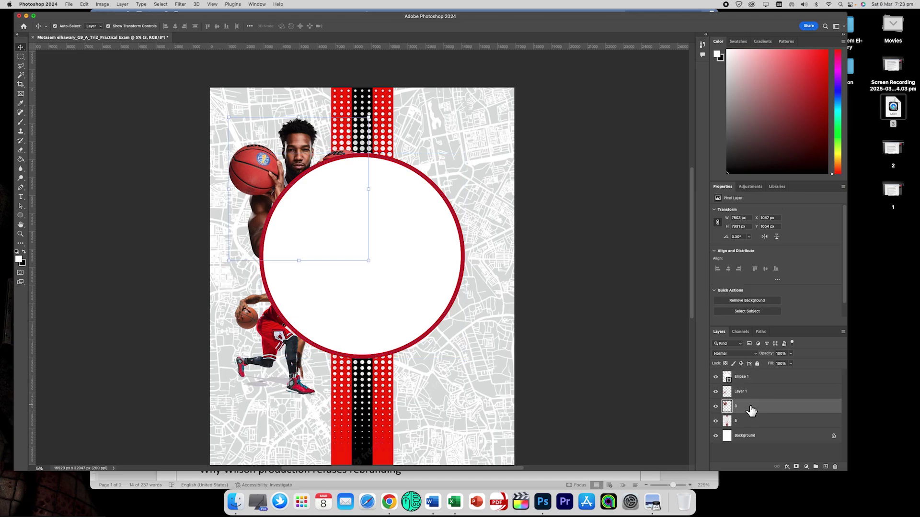
{"action": "left_click_drag", "start_coordinate": [296, 157], "coordinate": [289, 127]}
{"action": "left_click_drag", "start_coordinate": [748, 408], "coordinate": [750, 378]}
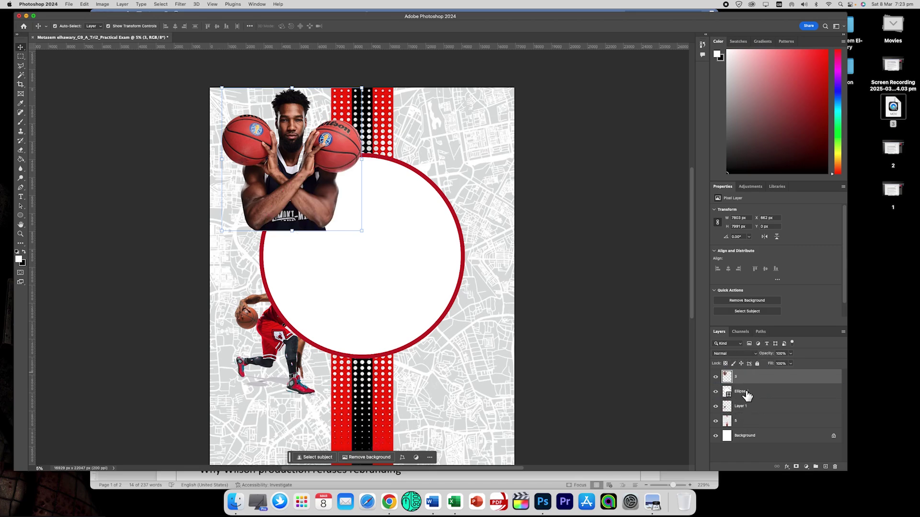
{"action": "left_click_drag", "start_coordinate": [307, 163], "coordinate": [386, 255]}
Enlarge the player photo to about 173%, then hide it and zoom in on the circle's lower edge.
{"action": "left_click_drag", "start_coordinate": [441, 180], "coordinate": [481, 139]}
{"action": "left_click_drag", "start_coordinate": [304, 326], "coordinate": [306, 300]}
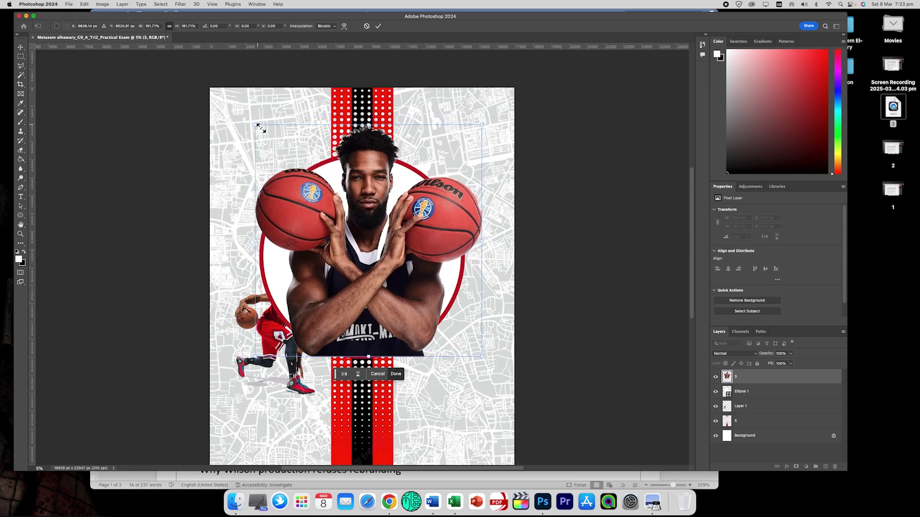
{"action": "left_click_drag", "start_coordinate": [260, 128], "coordinate": [249, 117]}
{"action": "left_click_drag", "start_coordinate": [486, 116], "coordinate": [487, 109]}
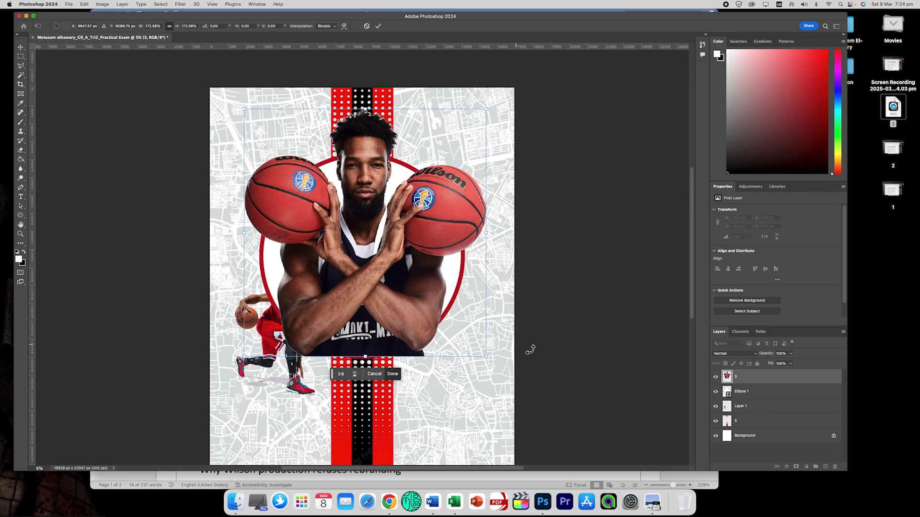
{"action": "left_click", "coordinate": [716, 377]}
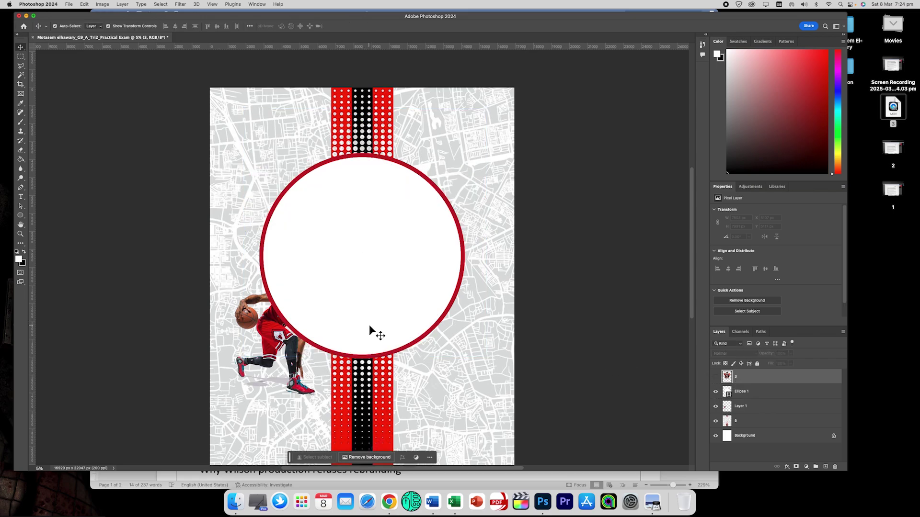
{"action": "key", "text": "super+equal"}
{"action": "key", "text": "super+equal"}
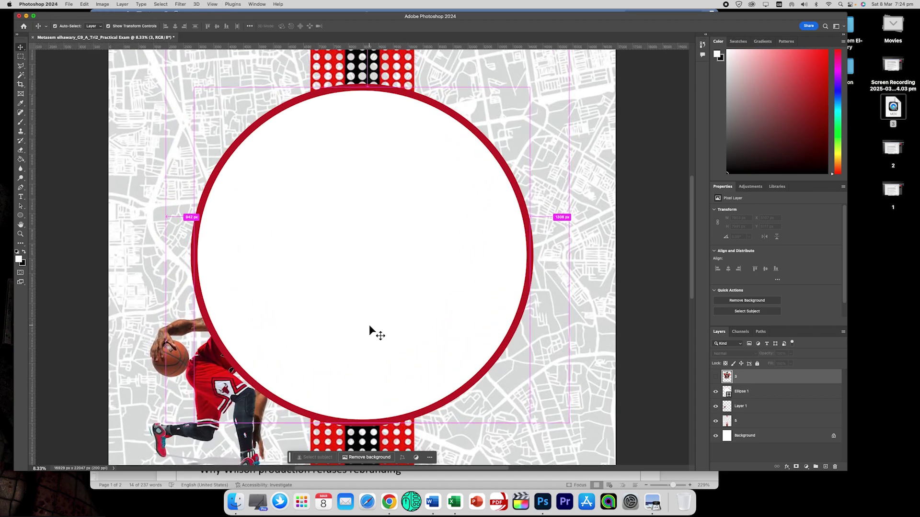
{"action": "left_click_drag", "start_coordinate": [692, 268], "coordinate": [692, 321]}
{"action": "key", "text": "super+equal"}
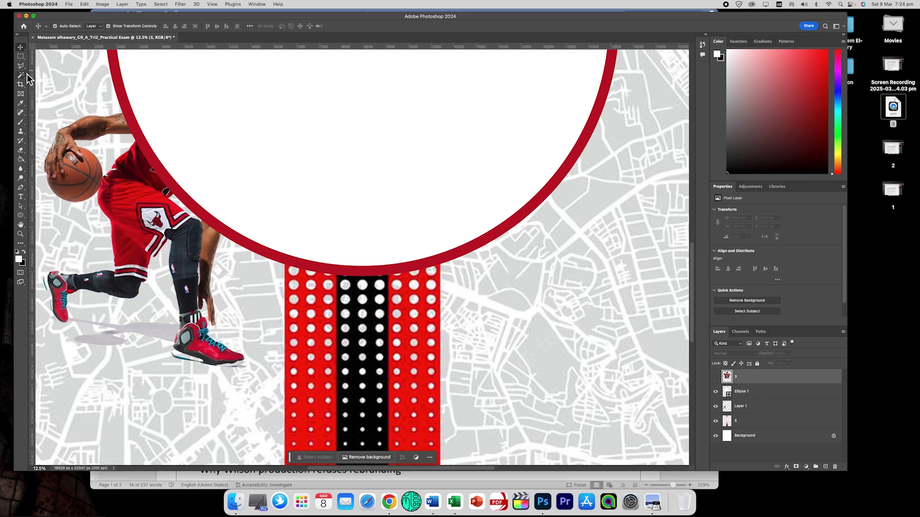
On Ellipse 1, trace a closed Magnetic Lasso selection along the red ring's lower edge.
{"action": "left_click", "coordinate": [753, 394]}
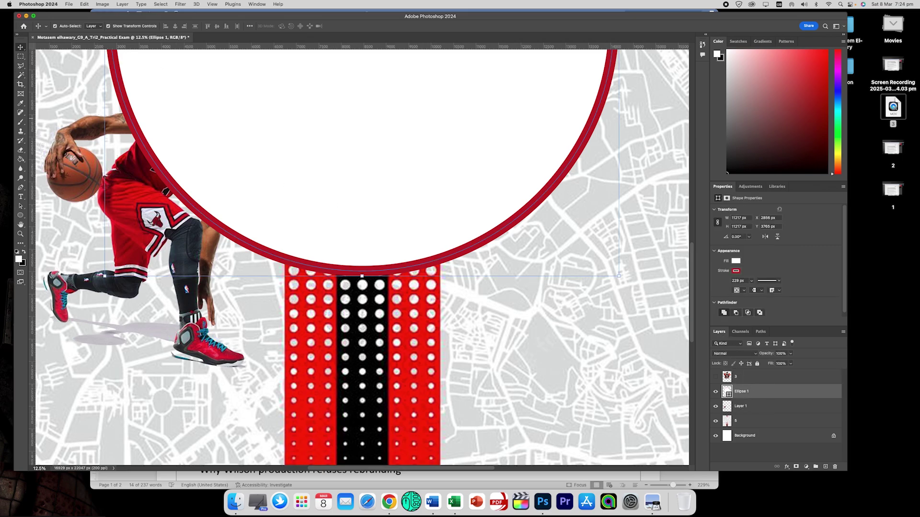
{"action": "left_click", "coordinate": [21, 66]}
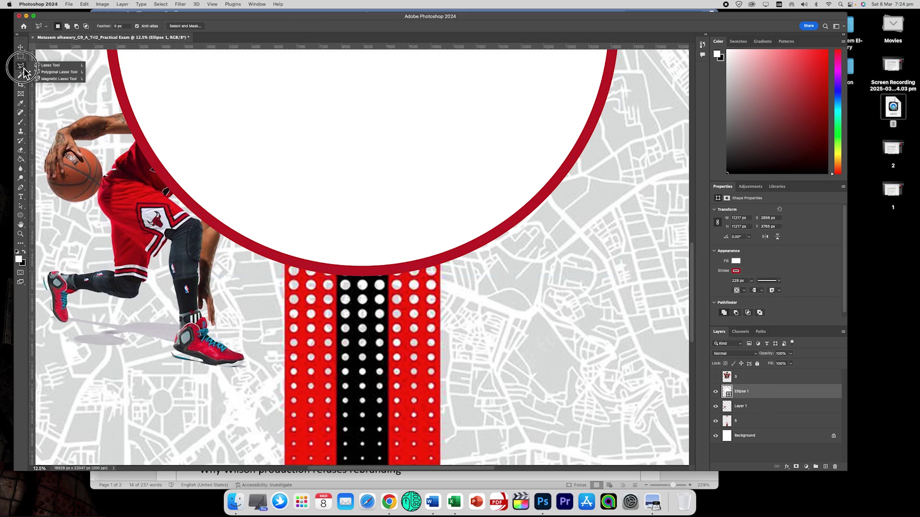
{"action": "left_click", "coordinate": [58, 78]}
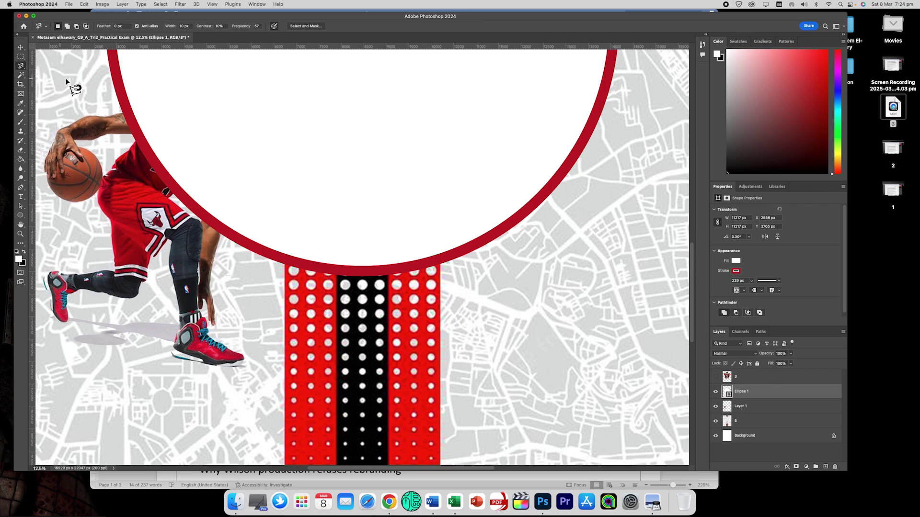
{"action": "left_click", "coordinate": [119, 57]}
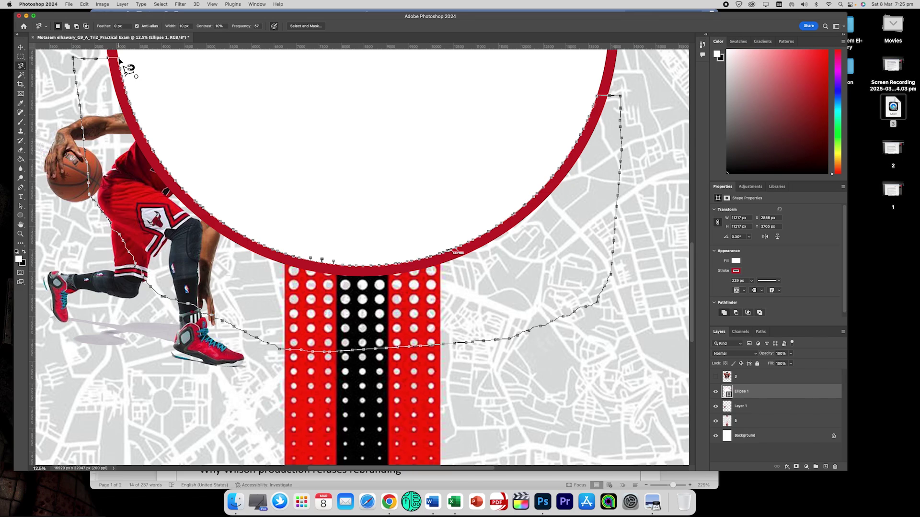
{"action": "left_click", "coordinate": [120, 59]}
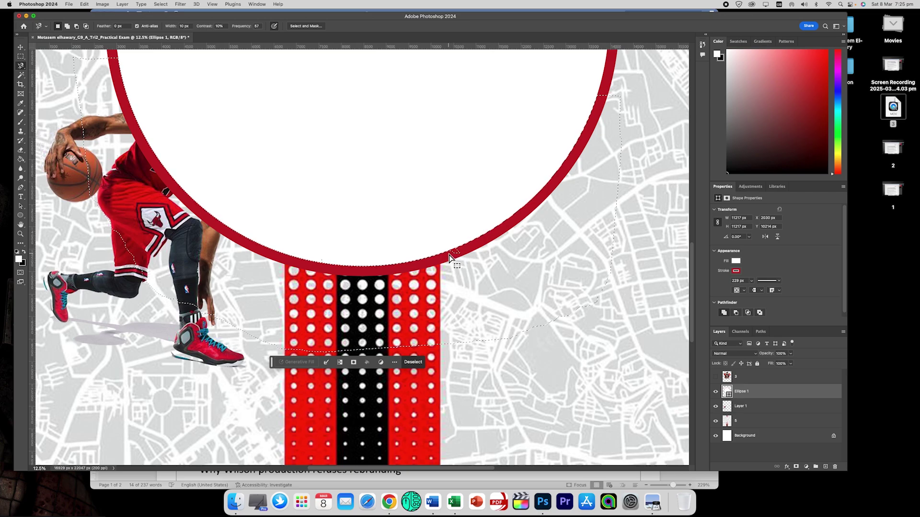
Refine the selection at the ring's lower edge with Quick Selection, then show the crossed-arms photo again.
{"action": "left_click", "coordinate": [24, 77]}
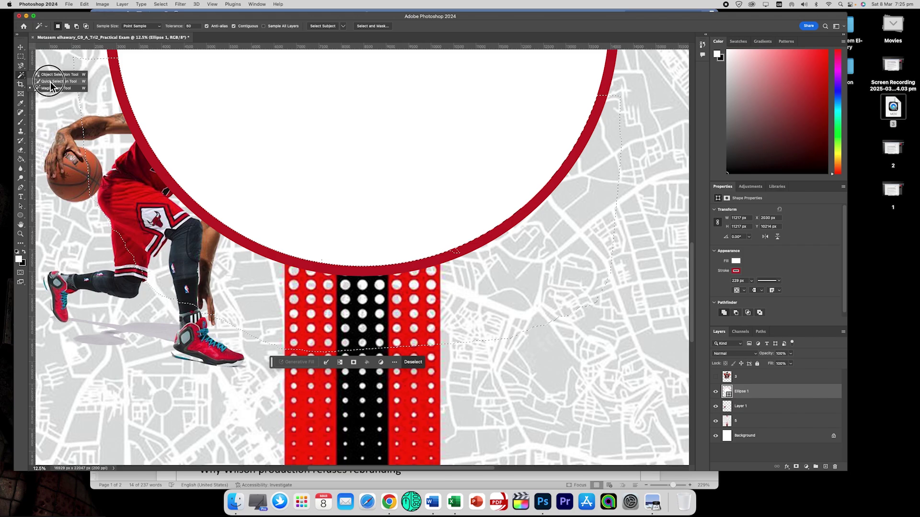
{"action": "left_click", "coordinate": [55, 81]}
{"action": "left_click", "coordinate": [457, 252]}
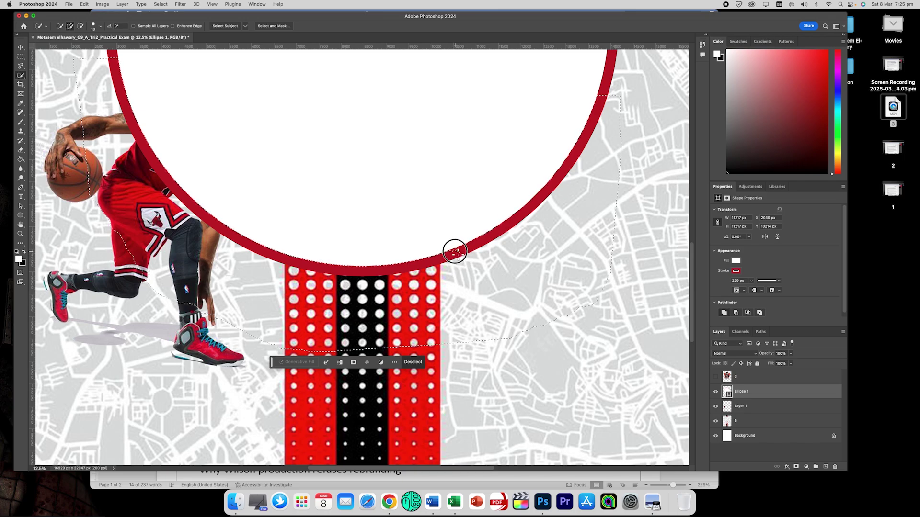
{"action": "left_click", "coordinate": [454, 249]}
{"action": "left_click", "coordinate": [455, 252]}
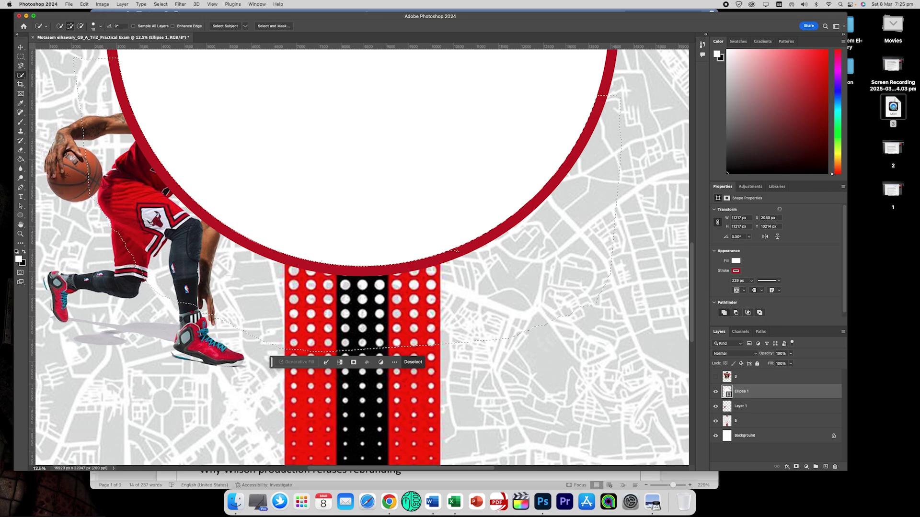
{"action": "left_click", "coordinate": [21, 47]}
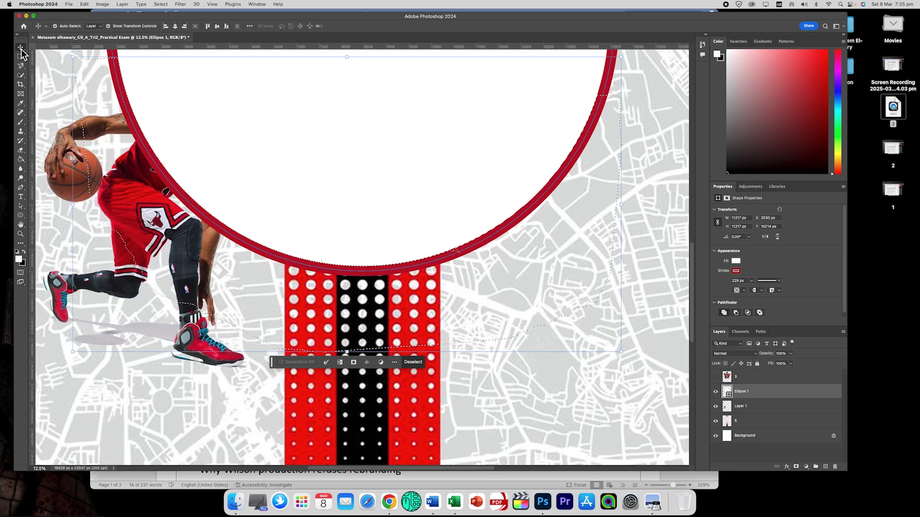
{"action": "left_click", "coordinate": [716, 377]}
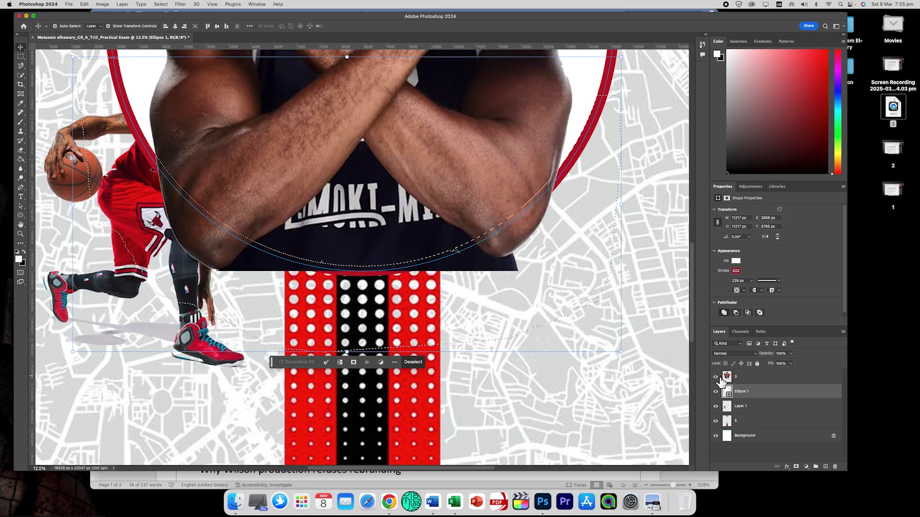
On layer 3, delete the crossed-arms photo's pixels inside the selection below the circle.
{"action": "left_click", "coordinate": [744, 378]}
{"action": "scroll", "coordinate": [441, 288], "scroll_direction": "up", "scroll_amount": 2}
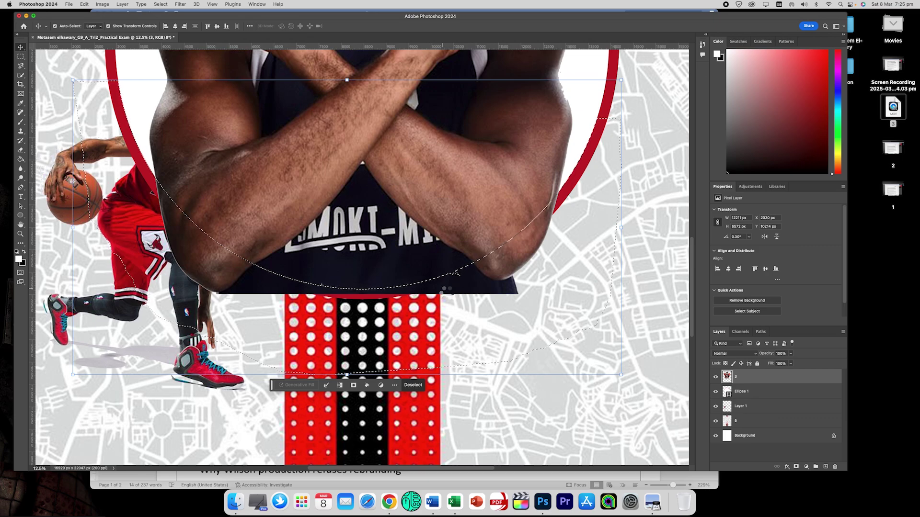
{"action": "key", "text": "BackSpace"}
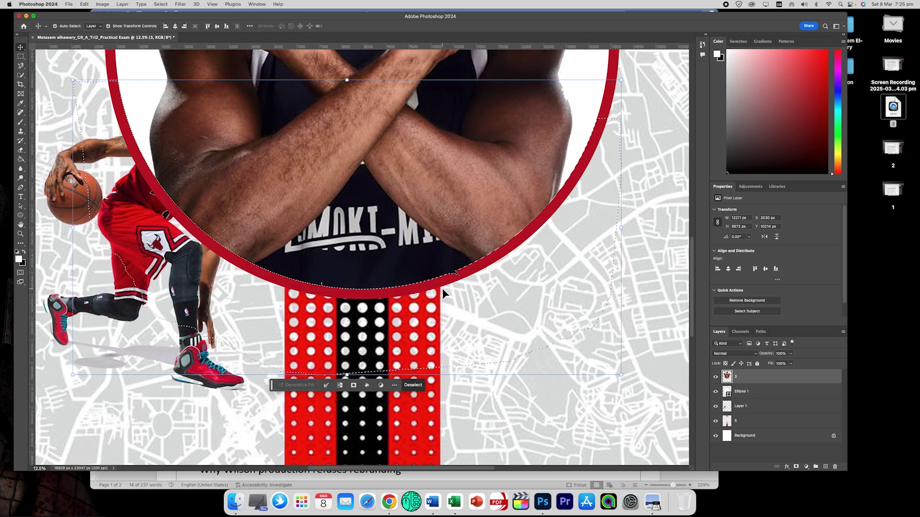
{"action": "scroll", "coordinate": [442, 288], "scroll_direction": "up", "scroll_amount": 10}
{"action": "scroll", "coordinate": [441, 289], "scroll_direction": "down", "scroll_amount": 10}
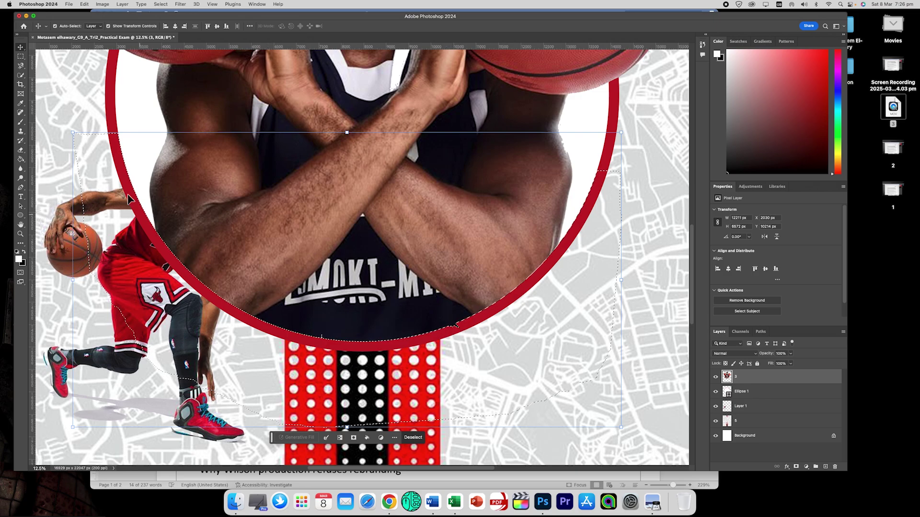
Deselect, set the Eraser to an 83 px hard round brush, and fit the poster in view.
{"action": "left_click", "coordinate": [20, 56]}
{"action": "left_click", "coordinate": [65, 59]}
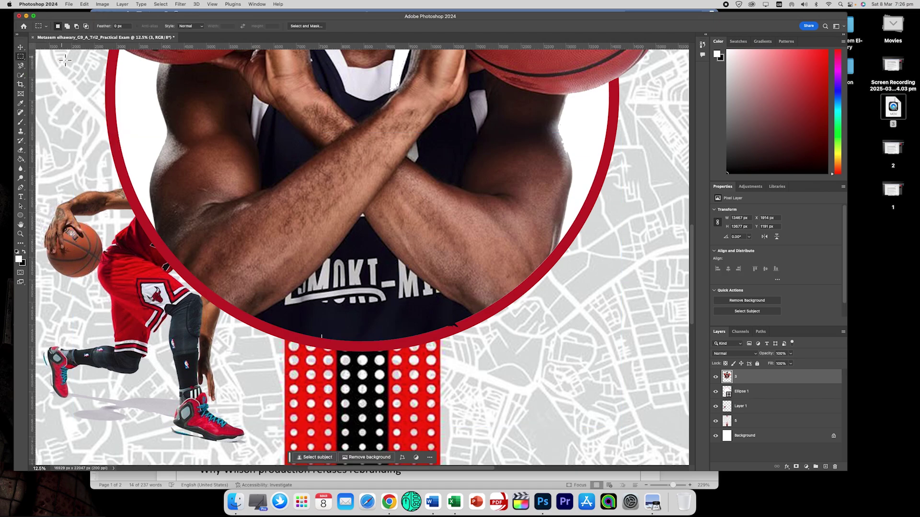
{"action": "left_click", "coordinate": [21, 150]}
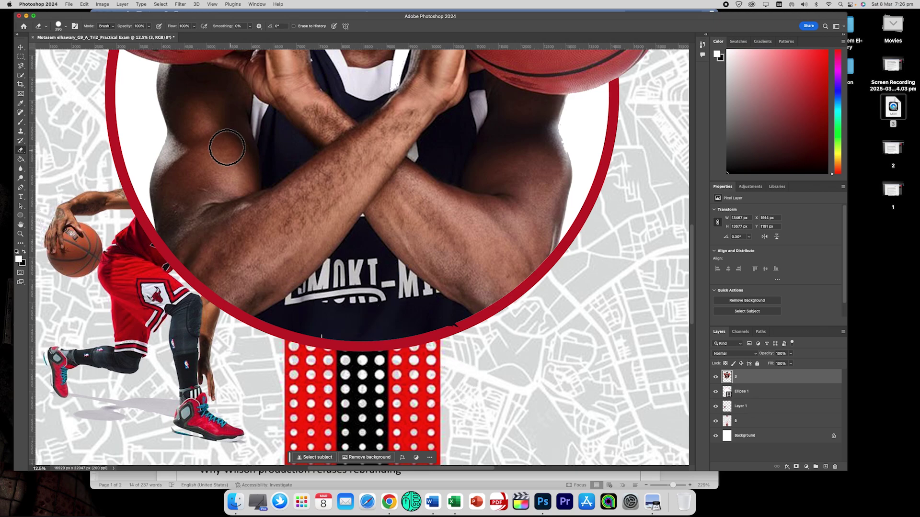
{"action": "left_click", "coordinate": [66, 27]}
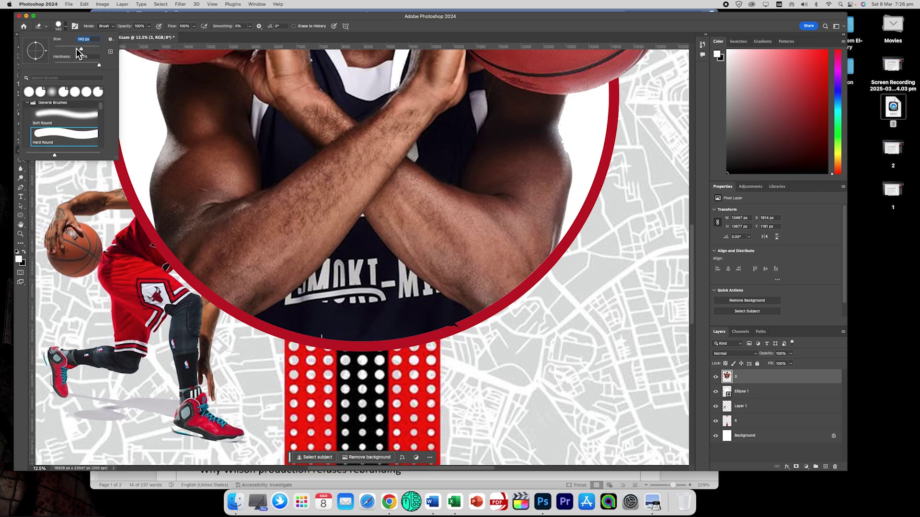
{"action": "left_click_drag", "start_coordinate": [75, 49], "coordinate": [73, 48]}
{"action": "left_click", "coordinate": [463, 328]}
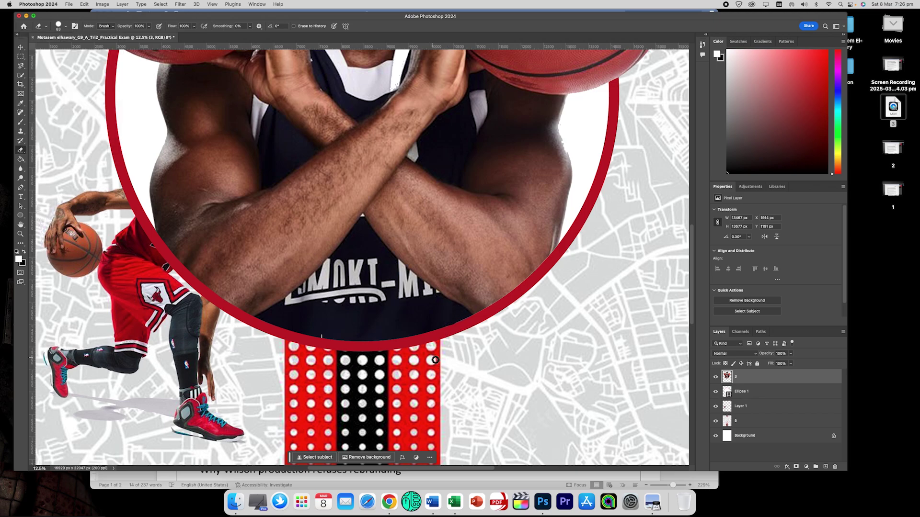
{"action": "key", "text": "super+0"}
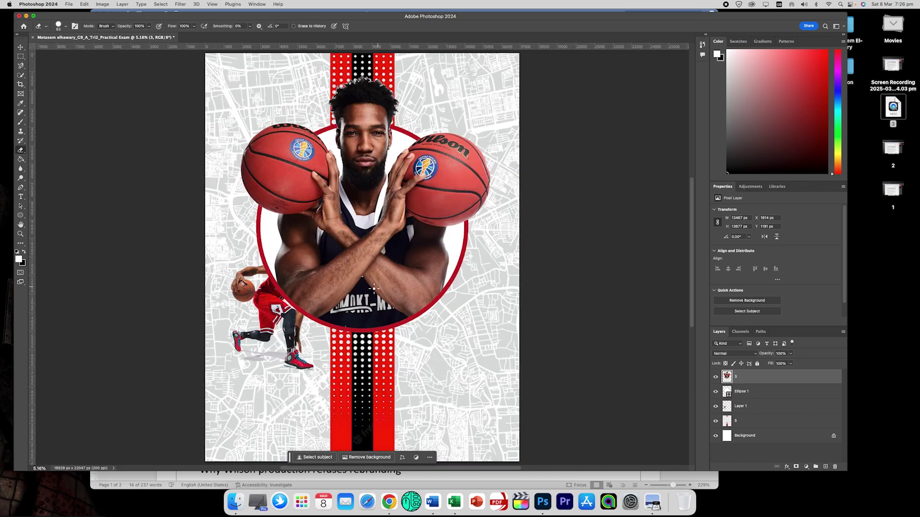
Move the dribbling player layer to the top, enlarge it and place it over the circle's right side.
{"action": "left_click", "coordinate": [21, 47]}
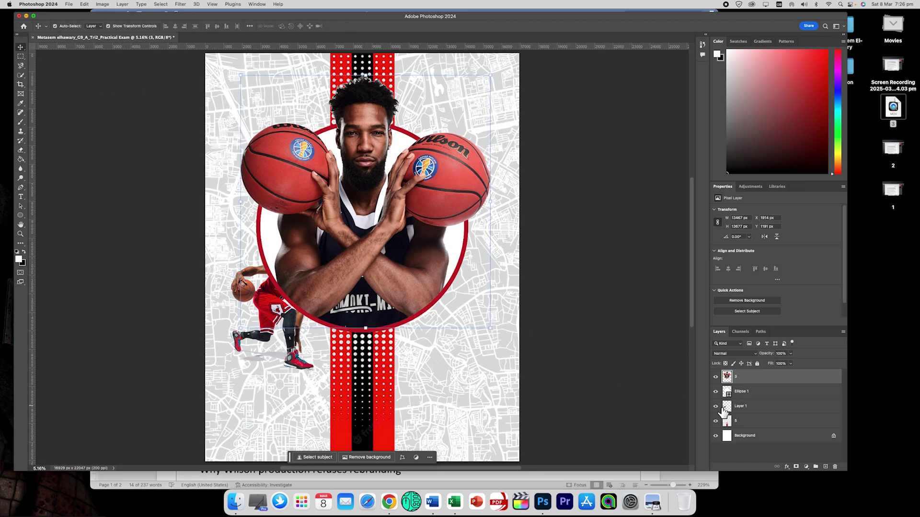
{"action": "left_click_drag", "start_coordinate": [744, 411], "coordinate": [743, 375]}
{"action": "left_click_drag", "start_coordinate": [317, 298], "coordinate": [475, 293]}
{"action": "left_click_drag", "start_coordinate": [389, 369], "coordinate": [337, 431]}
{"action": "left_click_drag", "start_coordinate": [362, 306], "coordinate": [372, 285]}
{"action": "key", "text": "Return"}
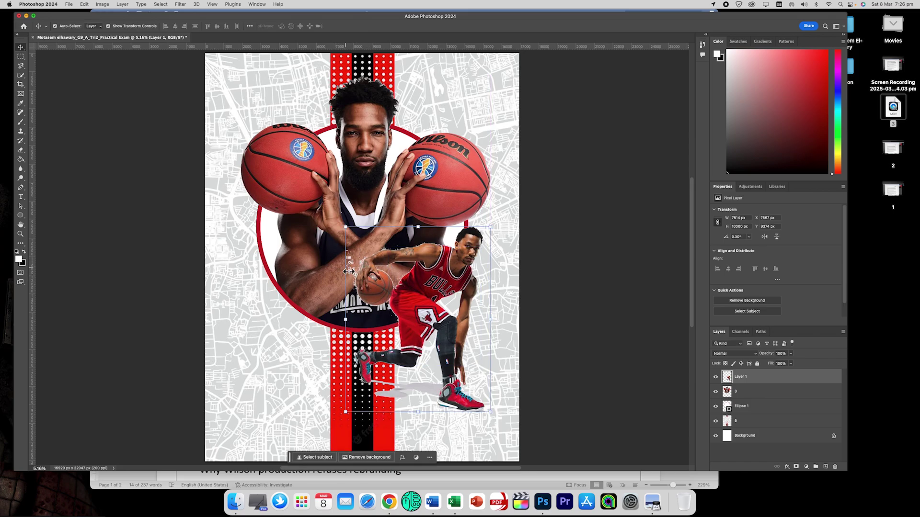
With a 508 px eraser, remove the player's overlap and leftover shadow around forearm, ball and shoe.
{"action": "left_click", "coordinate": [22, 151]}
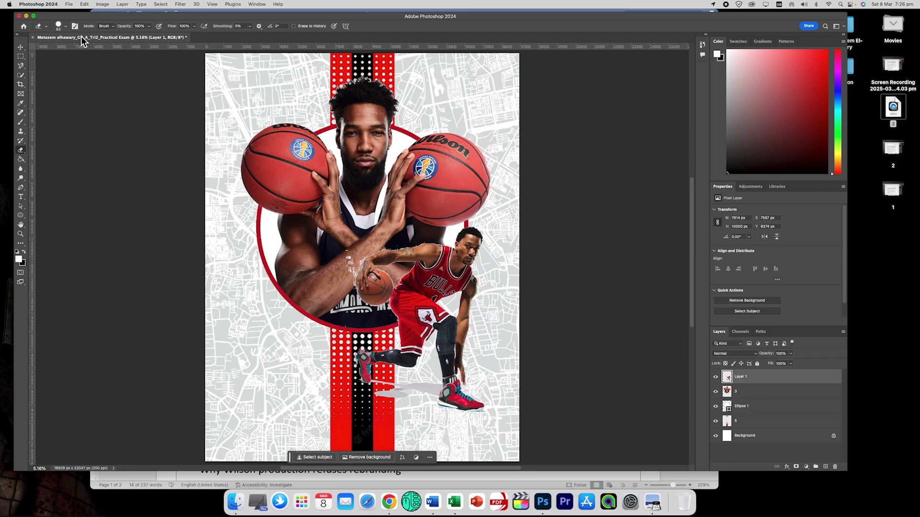
{"action": "left_click", "coordinate": [66, 26]}
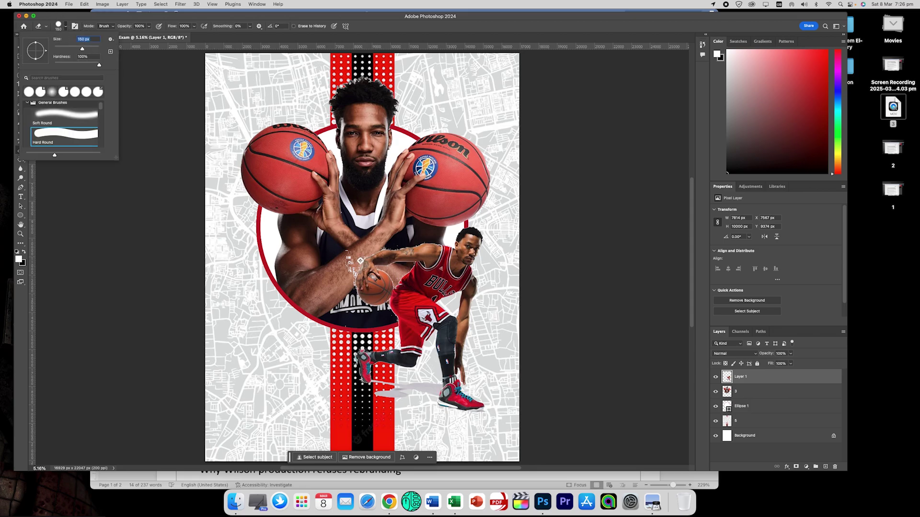
{"action": "left_click", "coordinate": [352, 252]}
{"action": "left_click", "coordinate": [67, 27]}
{"action": "left_click", "coordinate": [96, 48]}
{"action": "left_click", "coordinate": [352, 262]}
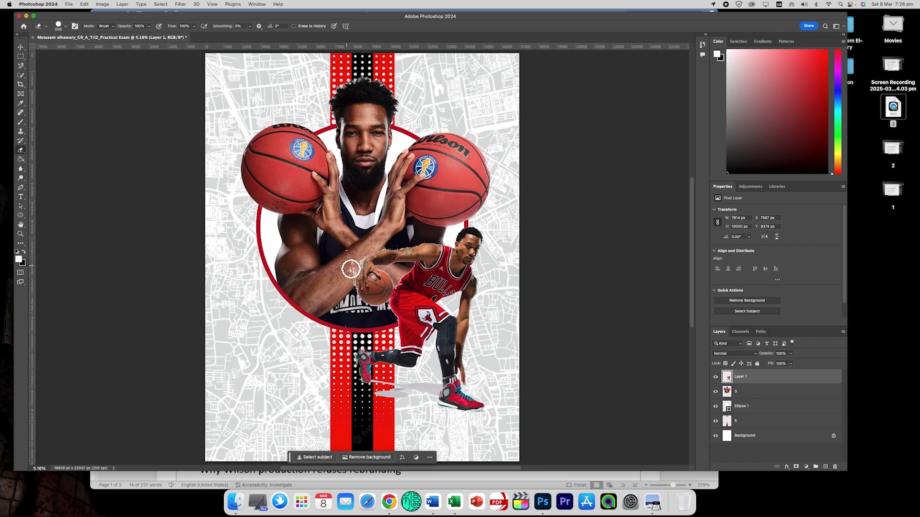
{"action": "mouse_move", "coordinate": [343, 255]}
{"action": "left_mouse_down"}
{"action": "mouse_move", "coordinate": [354, 293]}
{"action": "mouse_move", "coordinate": [363, 255]}
{"action": "mouse_move", "coordinate": [431, 246]}
{"action": "left_mouse_up"}
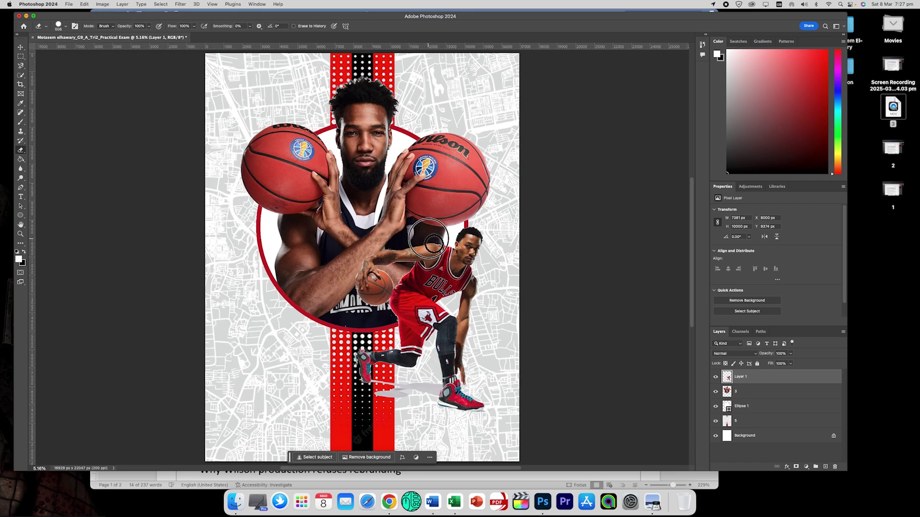
{"action": "mouse_move", "coordinate": [357, 363]}
{"action": "left_mouse_down"}
{"action": "mouse_move", "coordinate": [362, 388]}
{"action": "mouse_move", "coordinate": [363, 352]}
{"action": "left_mouse_up"}
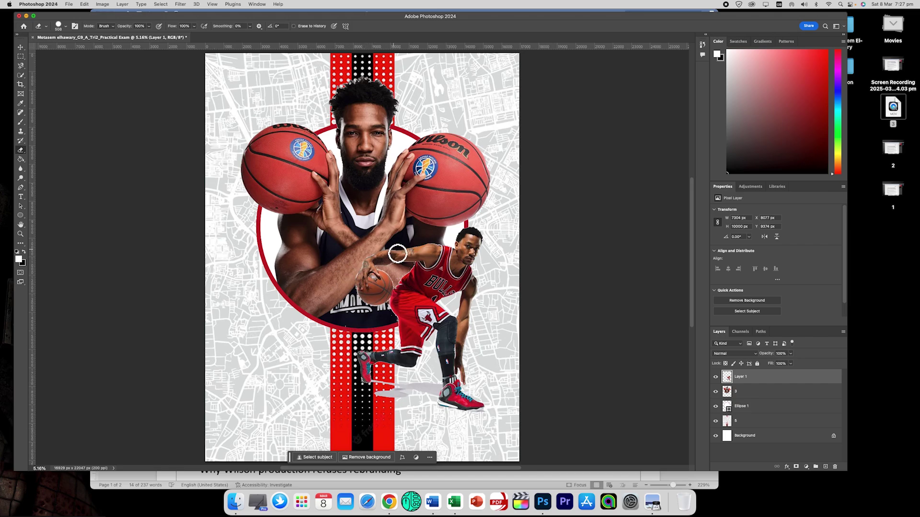
{"action": "left_click_drag", "start_coordinate": [396, 250], "coordinate": [385, 251]}
{"action": "left_click_drag", "start_coordinate": [351, 286], "coordinate": [351, 295]}
{"action": "mouse_move", "coordinate": [377, 380]}
{"action": "left_mouse_down"}
{"action": "mouse_move", "coordinate": [381, 400]}
{"action": "mouse_move", "coordinate": [420, 384]}
{"action": "mouse_move", "coordinate": [404, 403]}
{"action": "mouse_move", "coordinate": [422, 385]}
{"action": "mouse_move", "coordinate": [438, 387]}
{"action": "mouse_move", "coordinate": [390, 384]}
{"action": "left_mouse_up"}
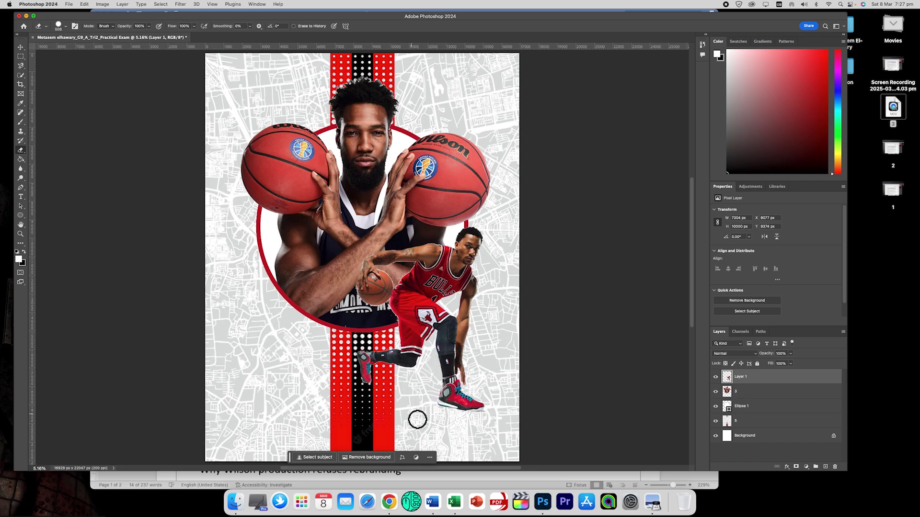
Fade map layer 5 to about 60% opacity and 73% fill.
{"action": "left_click", "coordinate": [21, 47]}
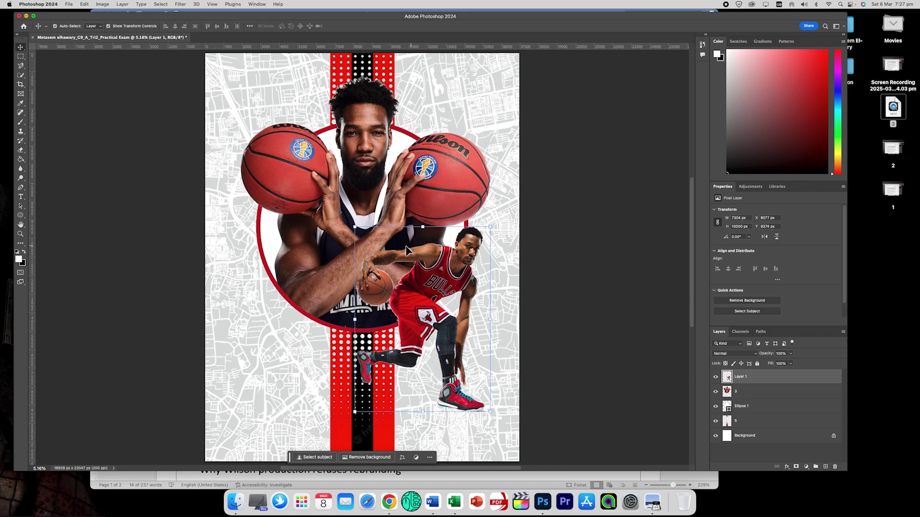
{"action": "left_click", "coordinate": [540, 247]}
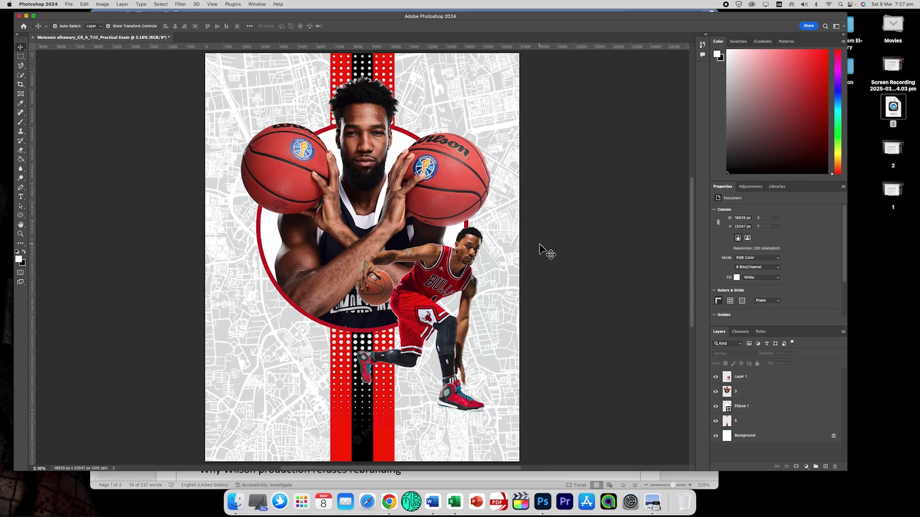
{"action": "left_click", "coordinate": [218, 79]}
{"action": "left_click", "coordinate": [790, 354]}
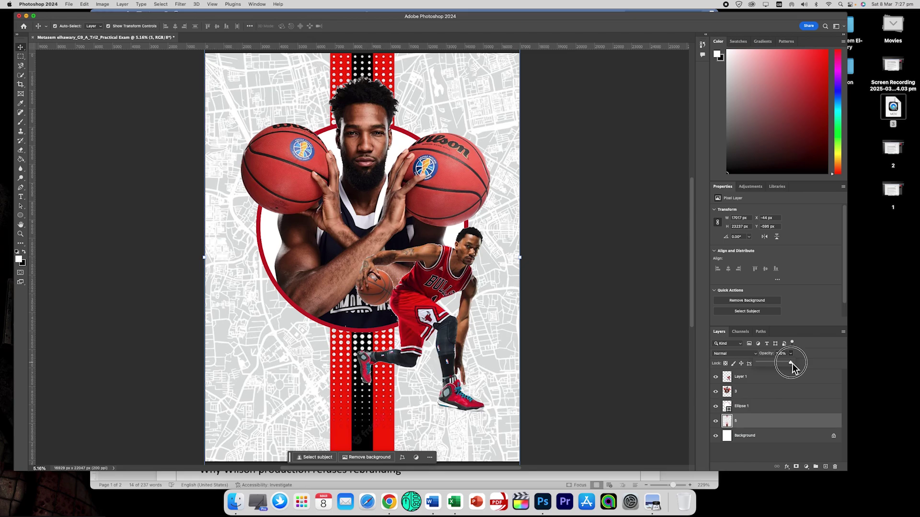
{"action": "left_click_drag", "start_coordinate": [777, 364], "coordinate": [772, 362]}
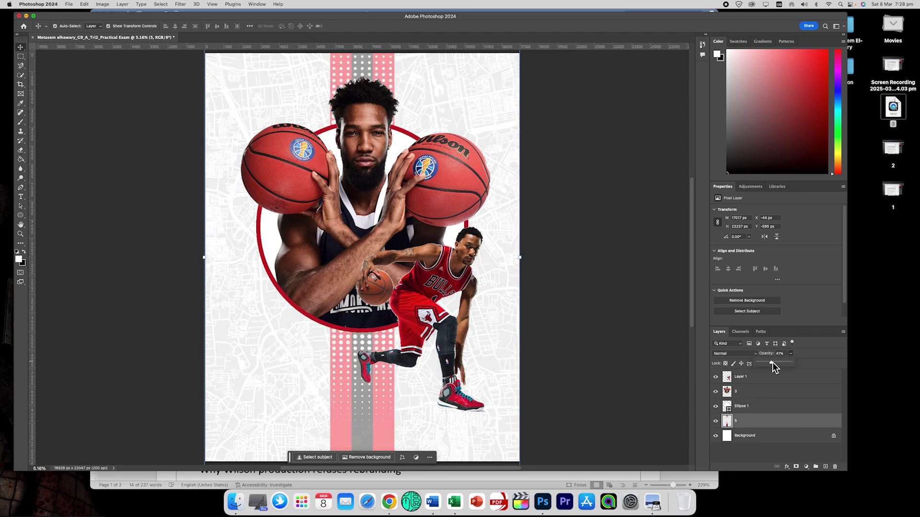
{"action": "left_click", "coordinate": [798, 359]}
{"action": "left_click_drag", "start_coordinate": [786, 372], "coordinate": [783, 373]}
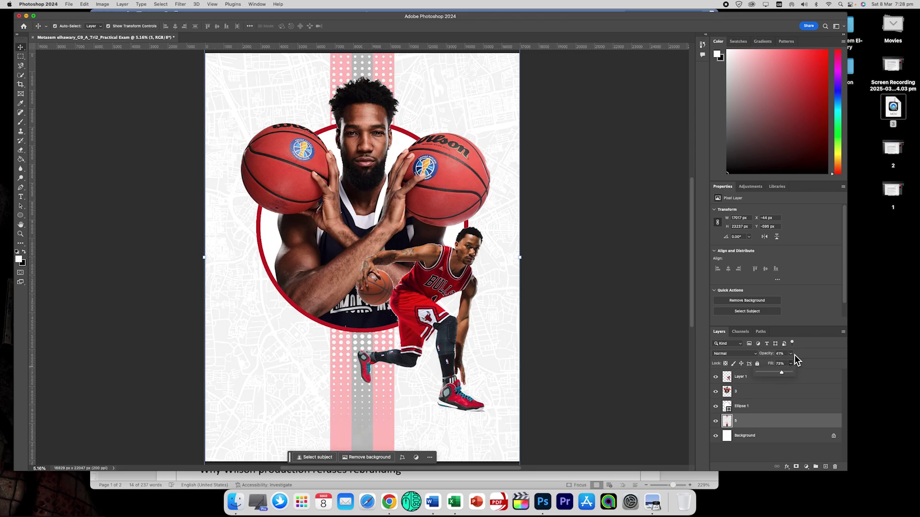
{"action": "left_click_drag", "start_coordinate": [795, 363], "coordinate": [797, 363]}
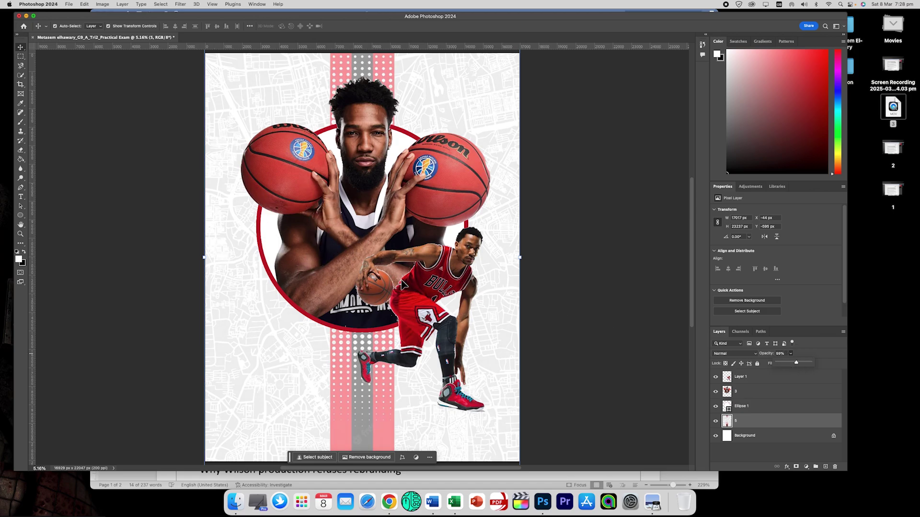
{"action": "left_click", "coordinate": [21, 152]}
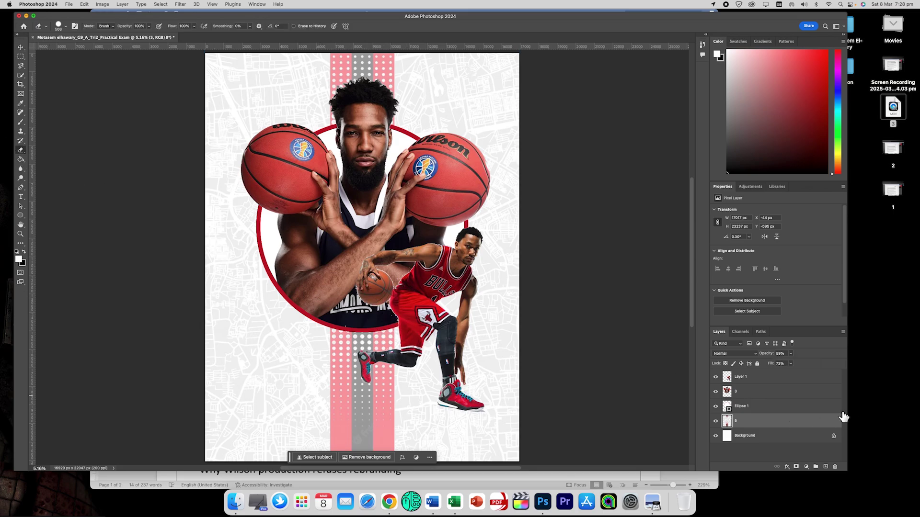
Erase Layer 1's white halo along the armpit, jersey, ball and shorts, then switch to Word.
{"action": "left_click", "coordinate": [753, 377]}
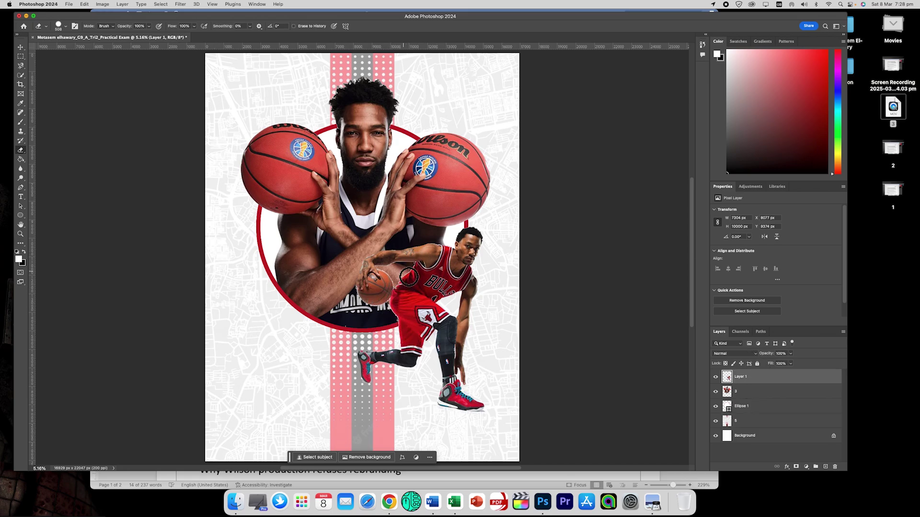
{"action": "scroll", "coordinate": [409, 277], "scroll_direction": "up", "scroll_amount": 5}
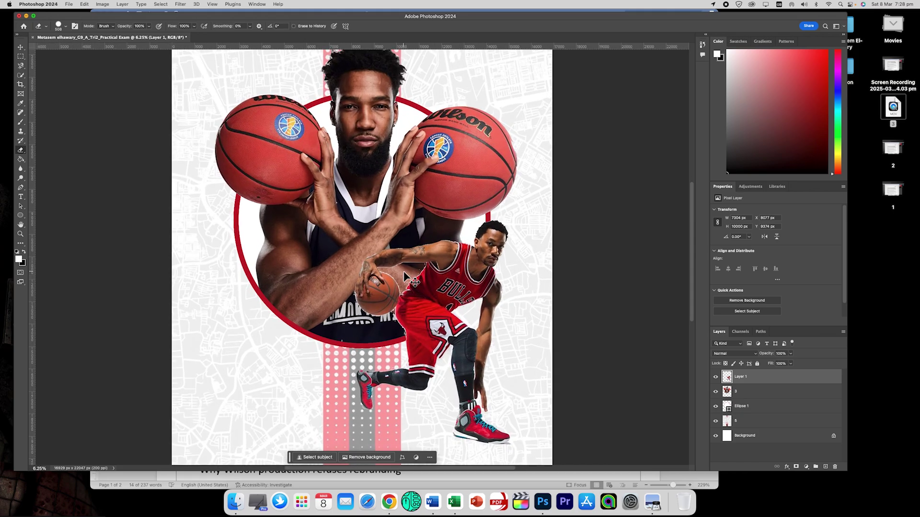
{"action": "mouse_move", "coordinate": [460, 310]}
{"action": "left_mouse_down"}
{"action": "mouse_move", "coordinate": [477, 282]}
{"action": "mouse_move", "coordinate": [463, 295]}
{"action": "mouse_move", "coordinate": [437, 291]}
{"action": "left_mouse_up"}
{"action": "left_click", "coordinate": [66, 27]}
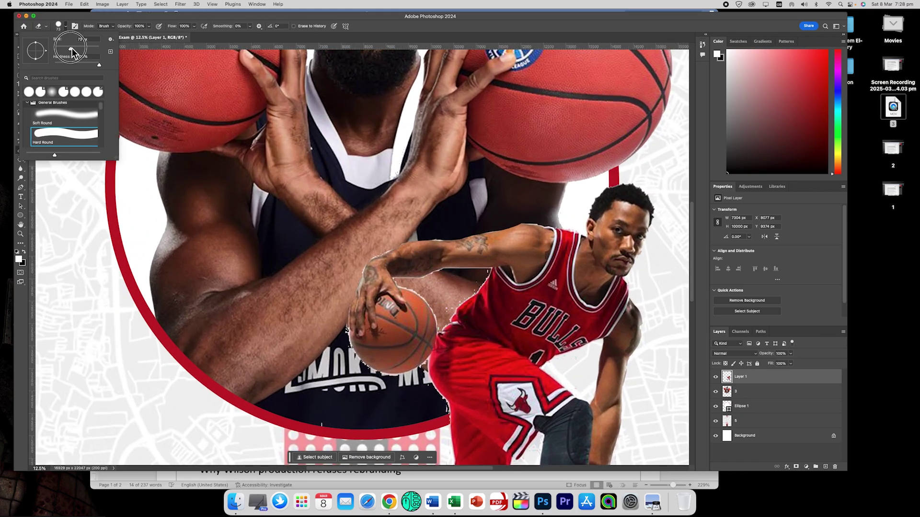
{"action": "mouse_move", "coordinate": [478, 282]}
{"action": "left_mouse_down"}
{"action": "mouse_move", "coordinate": [476, 294]}
{"action": "mouse_move", "coordinate": [486, 273]}
{"action": "mouse_move", "coordinate": [440, 328]}
{"action": "left_mouse_up"}
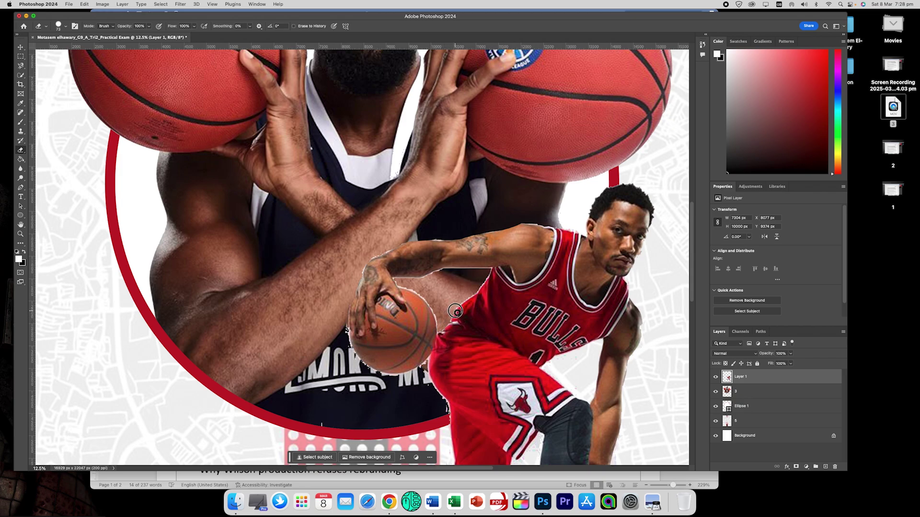
{"action": "mouse_move", "coordinate": [458, 307]}
{"action": "left_mouse_down"}
{"action": "mouse_move", "coordinate": [490, 269]}
{"action": "mouse_move", "coordinate": [397, 280]}
{"action": "mouse_move", "coordinate": [428, 303]}
{"action": "mouse_move", "coordinate": [438, 331]}
{"action": "mouse_move", "coordinate": [391, 361]}
{"action": "left_mouse_up"}
{"action": "mouse_move", "coordinate": [347, 330]}
{"action": "left_mouse_down"}
{"action": "mouse_move", "coordinate": [369, 369]}
{"action": "mouse_move", "coordinate": [403, 374]}
{"action": "mouse_move", "coordinate": [424, 363]}
{"action": "mouse_move", "coordinate": [452, 266]}
{"action": "mouse_move", "coordinate": [431, 246]}
{"action": "left_mouse_up"}
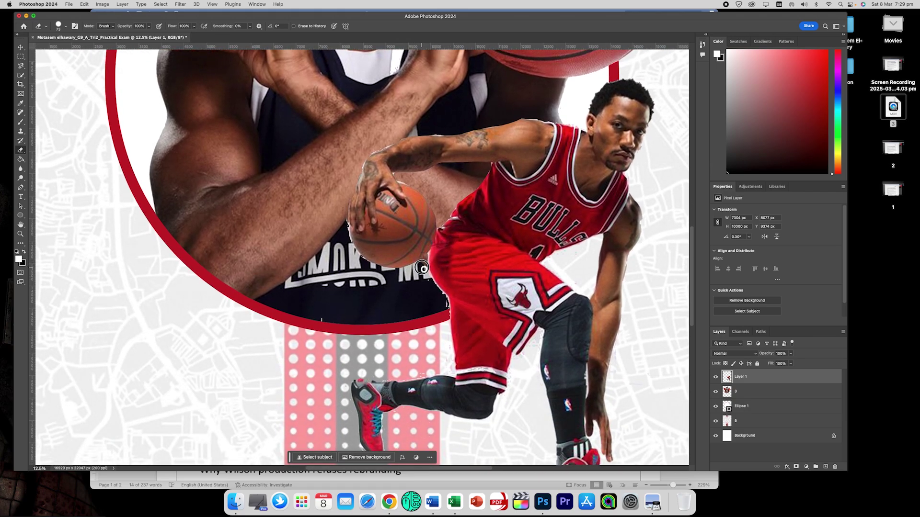
{"action": "mouse_move", "coordinate": [428, 257]}
{"action": "left_mouse_down"}
{"action": "mouse_move", "coordinate": [448, 298]}
{"action": "mouse_move", "coordinate": [449, 320]}
{"action": "mouse_move", "coordinate": [430, 282]}
{"action": "left_mouse_up"}
{"action": "key", "text": "super+0"}
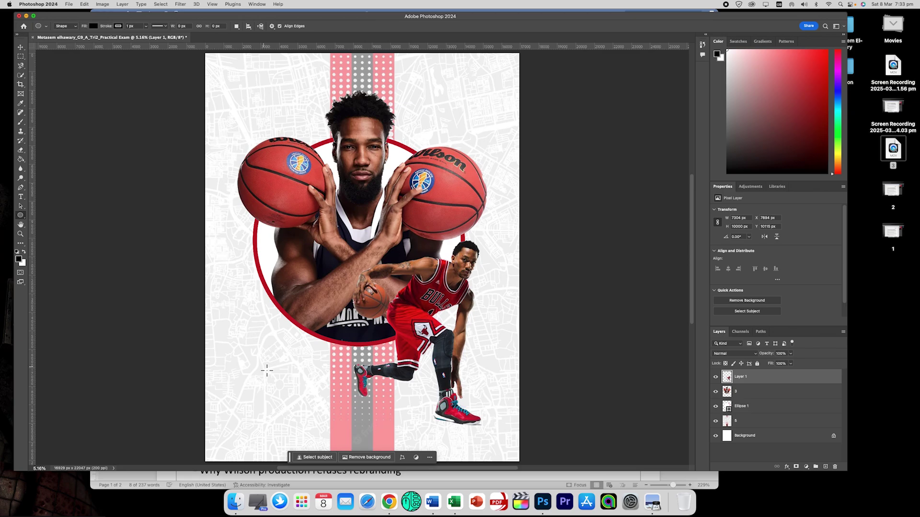
{"action": "left_click", "coordinate": [144, 479]}
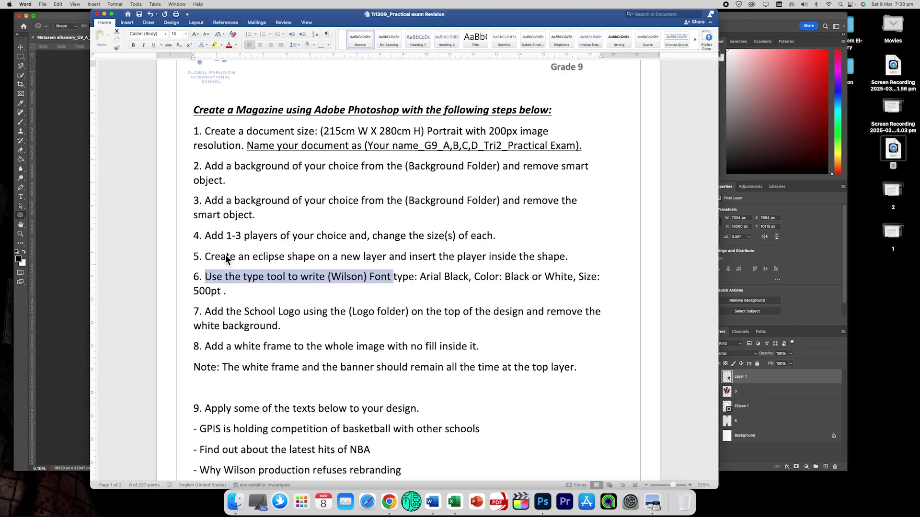
Highlight step 6's '(Wilson) Font' requirement in the Word sheet to review it.
{"action": "left_click", "coordinate": [207, 280]}
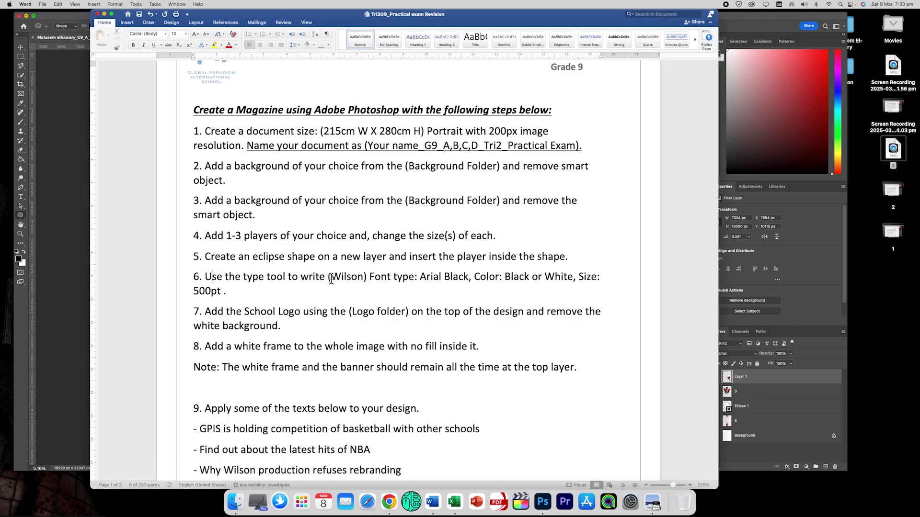
{"action": "left_click_drag", "start_coordinate": [330, 278], "coordinate": [383, 275]}
{"action": "left_click", "coordinate": [395, 279]}
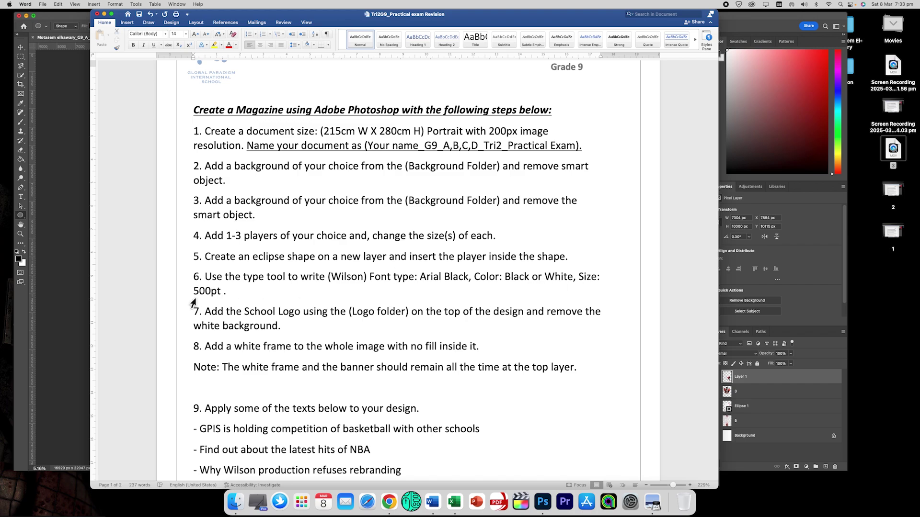
Type the title WILSON near the poster's top-left, keeping the text colour black.
{"action": "left_click", "coordinate": [51, 157]}
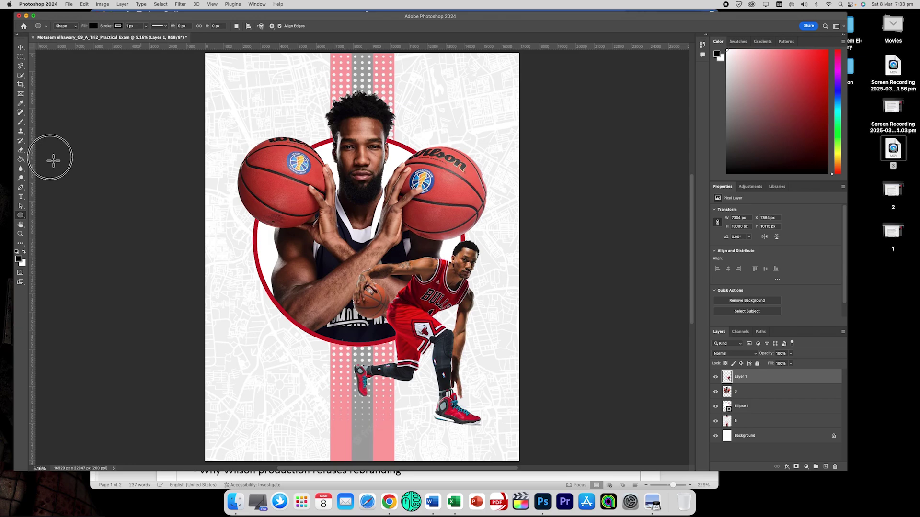
{"action": "left_click", "coordinate": [21, 197]}
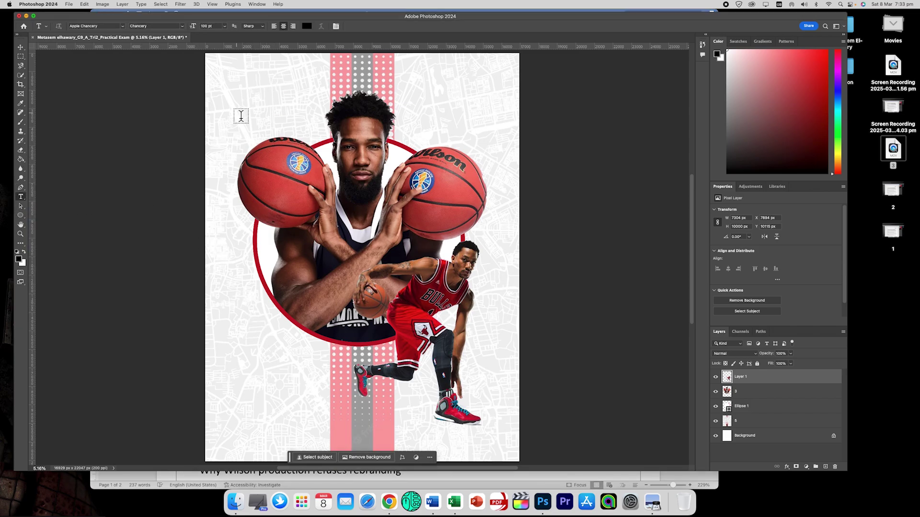
{"action": "left_click", "coordinate": [236, 93]}
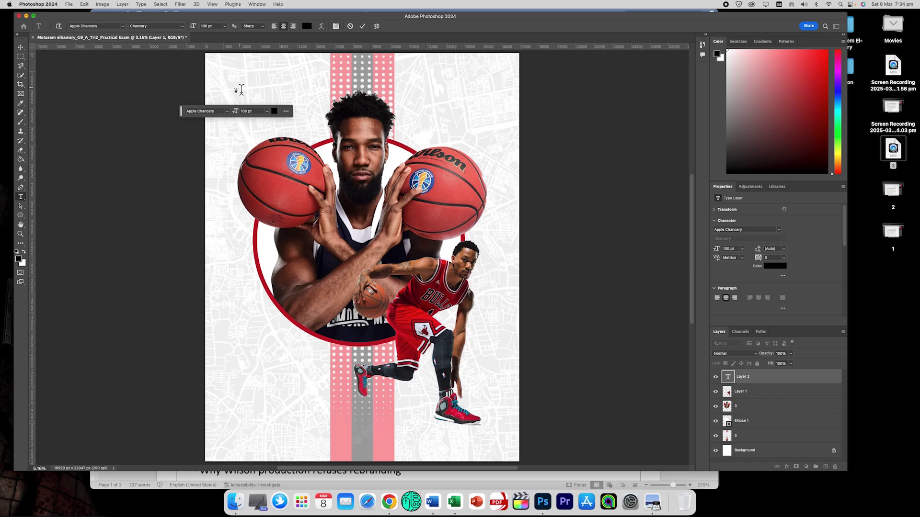
{"action": "type", "text": "Wil"}
{"action": "left_click_drag", "start_coordinate": [247, 92], "coordinate": [206, 85]}
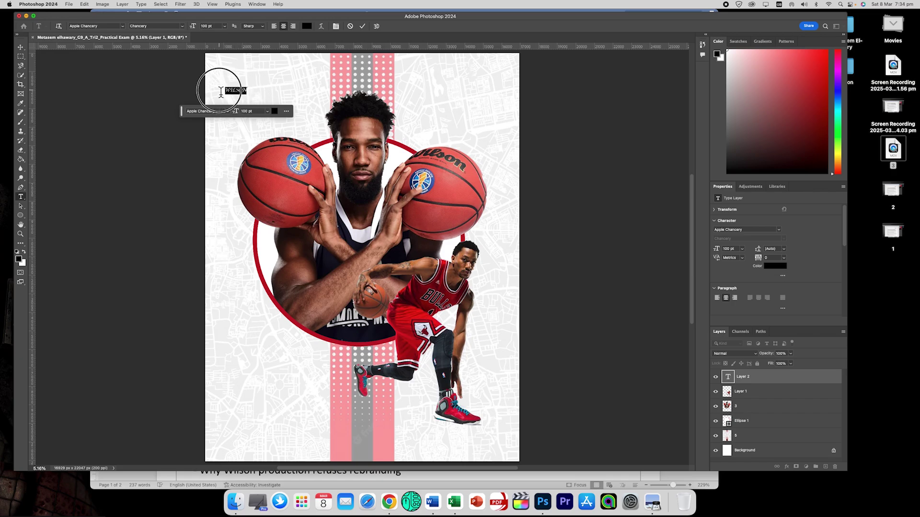
{"action": "left_click", "coordinate": [19, 260]}
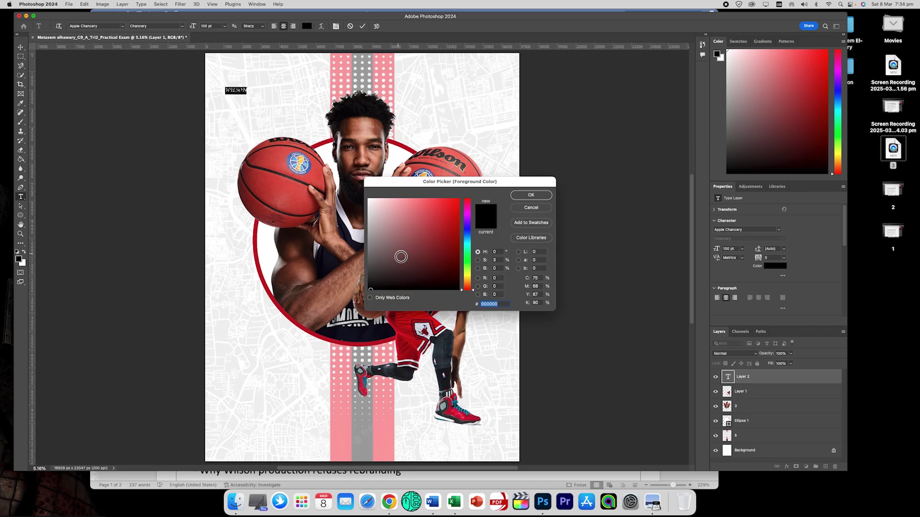
{"action": "left_click", "coordinate": [530, 199]}
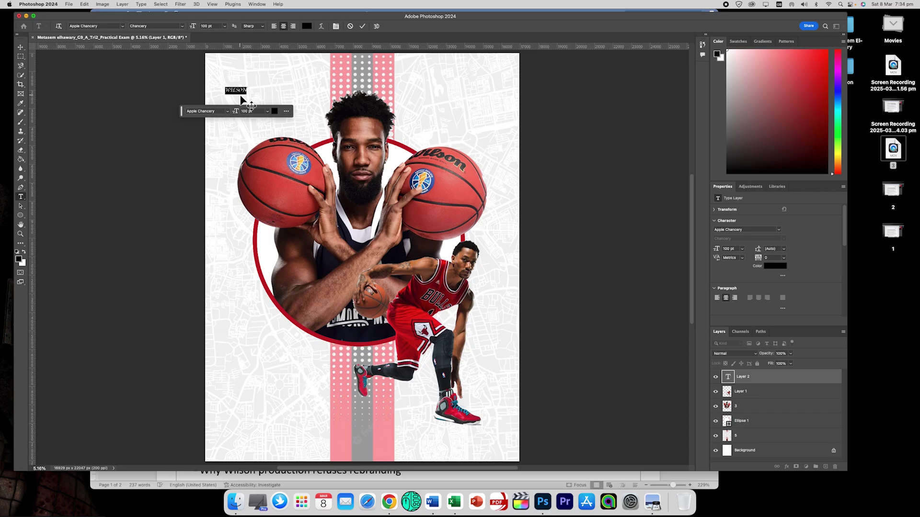
Set WILSON to Arial Black at 500 pt, commit it, and move it inside the top-left.
{"action": "left_click", "coordinate": [118, 28]}
{"action": "type", "text": "aria"}
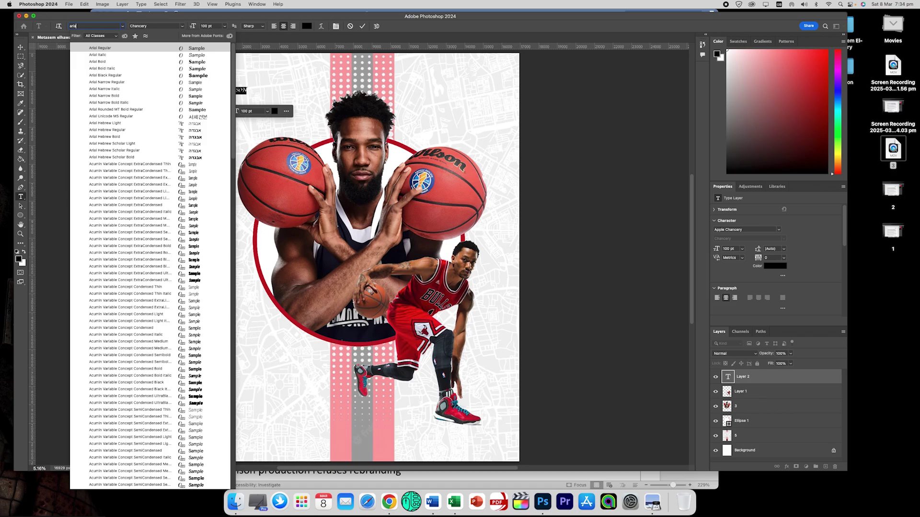
{"action": "type", "text": "l"}
{"action": "key", "text": "Down"}
{"action": "key", "text": "Down"}
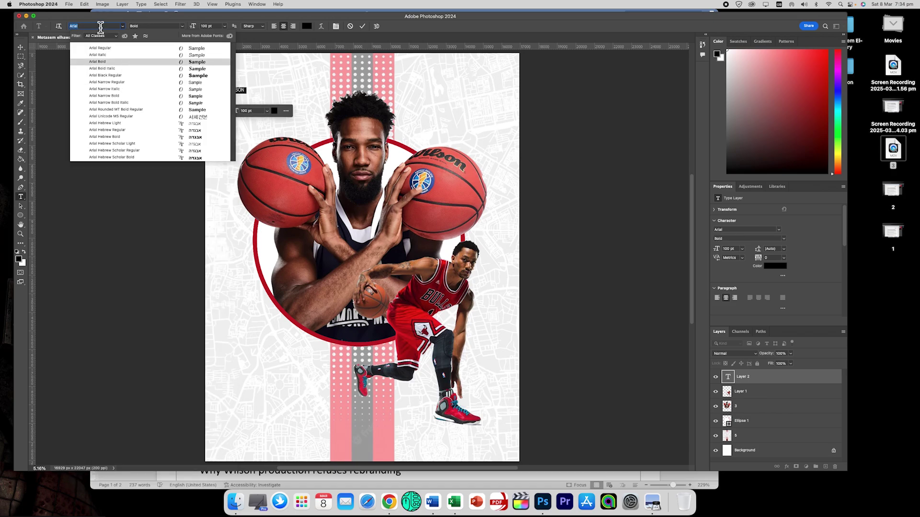
{"action": "key", "text": "Right"}
{"action": "type", "text": "bla"}
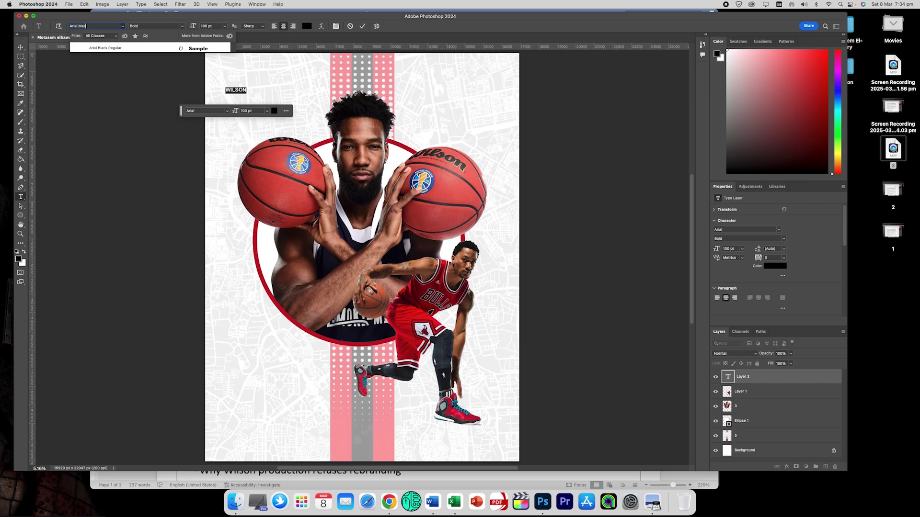
{"action": "left_click", "coordinate": [107, 48]}
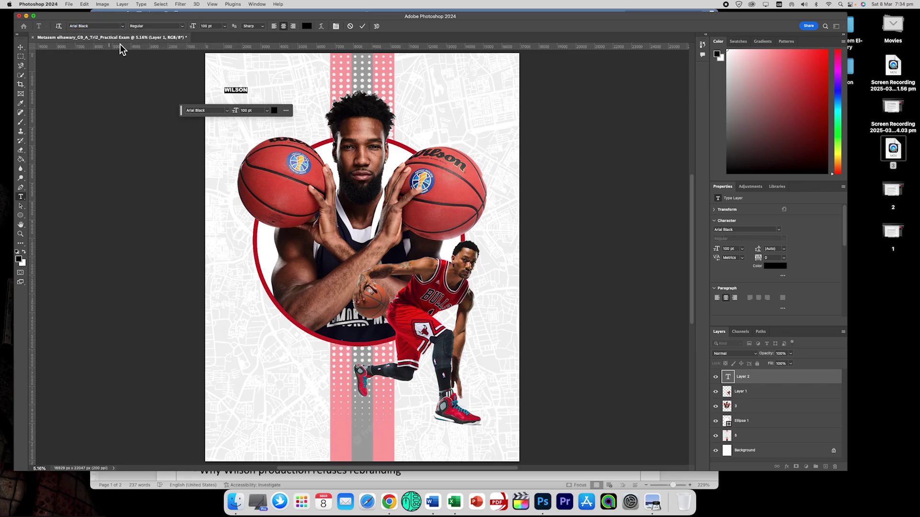
{"action": "left_click", "coordinate": [212, 26]}
{"action": "type", "text": "500"}
{"action": "key", "text": "Return"}
{"action": "left_click", "coordinate": [20, 47]}
{"action": "left_click_drag", "start_coordinate": [257, 88], "coordinate": [295, 81]}
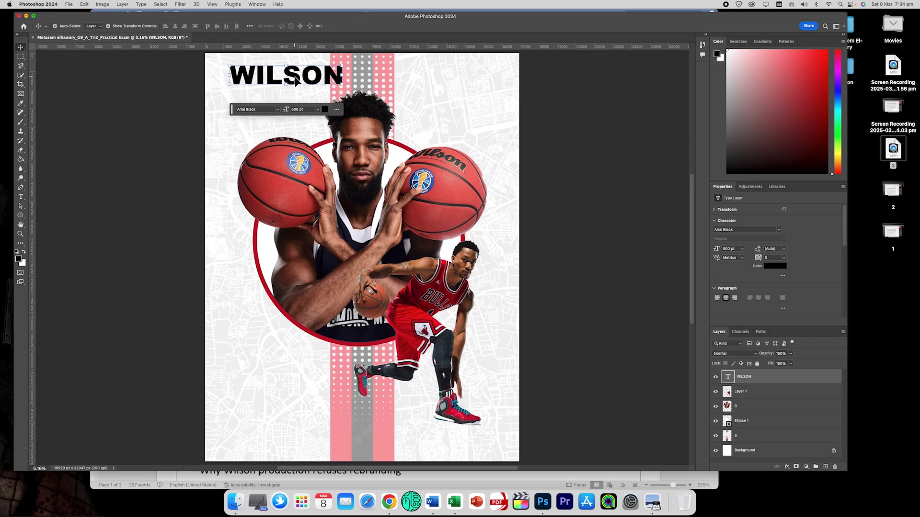
Drag the WILSON title from the top of the poster to its lower left, checking the Word instructions.
{"action": "left_click", "coordinate": [144, 476]}
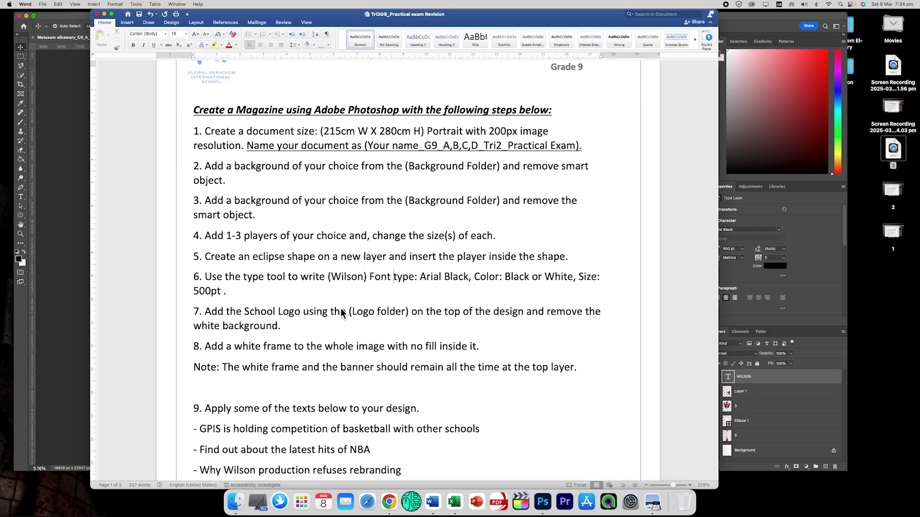
{"action": "left_click", "coordinate": [62, 249]}
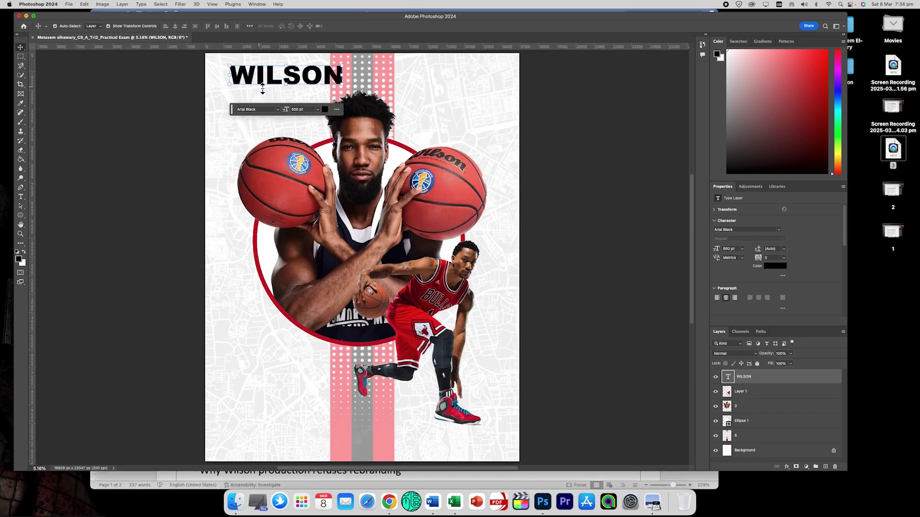
{"action": "left_click_drag", "start_coordinate": [271, 79], "coordinate": [265, 362]}
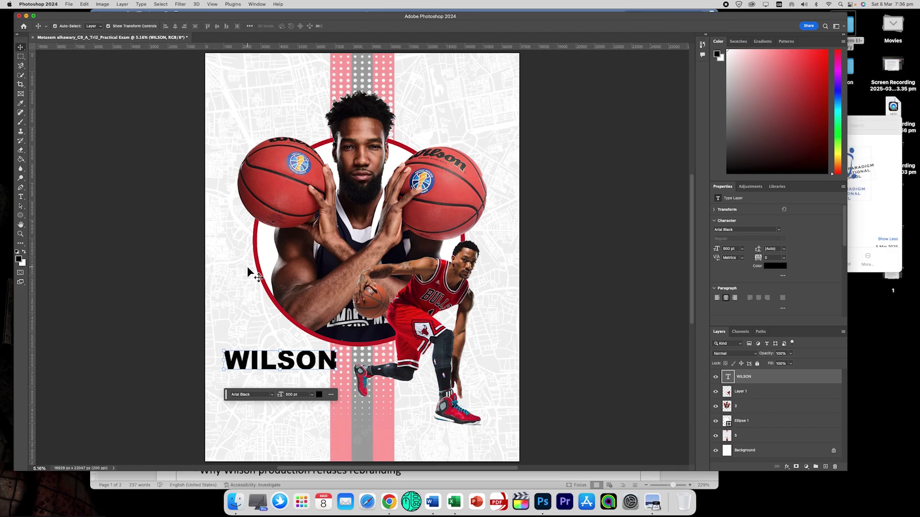
{"action": "left_click", "coordinate": [188, 483]}
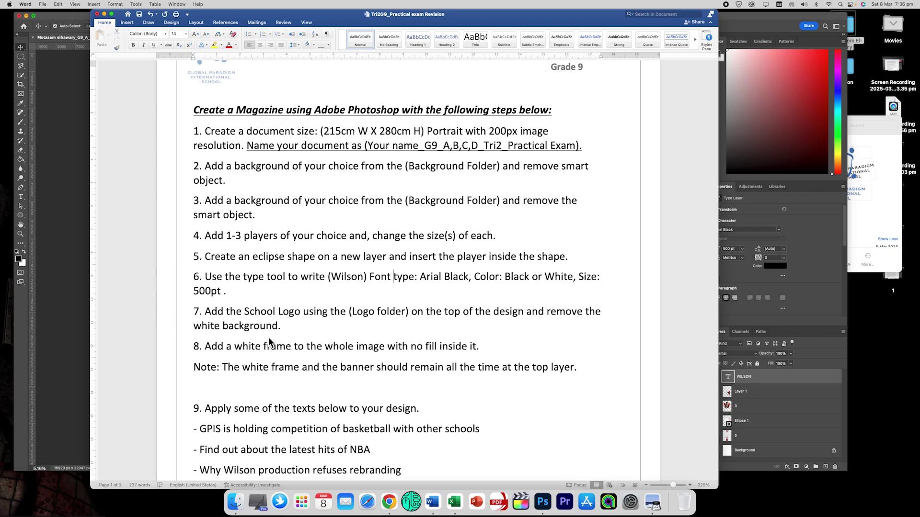
{"action": "left_click", "coordinate": [74, 257]}
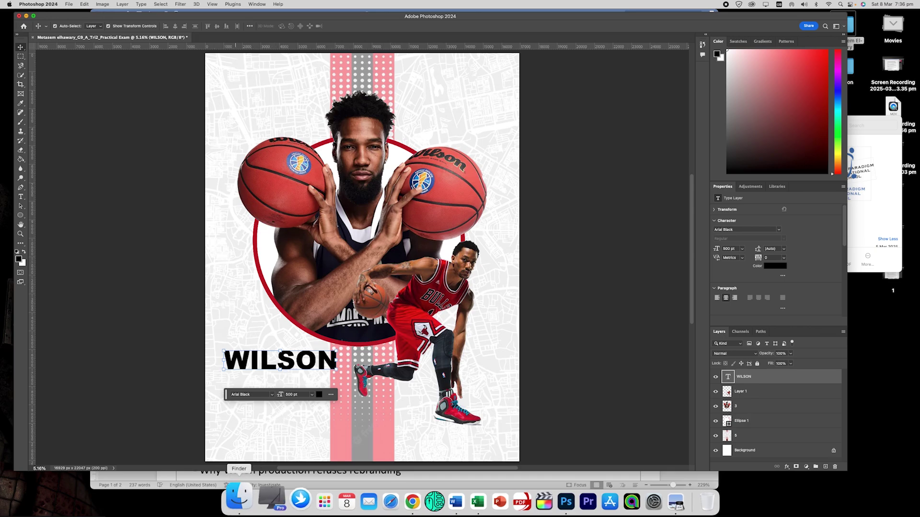
Drag Logo 2.png from Revision > Background onto the poster, enlarge it and move it to the top.
{"action": "left_click", "coordinate": [234, 501]}
{"action": "left_click", "coordinate": [610, 146]}
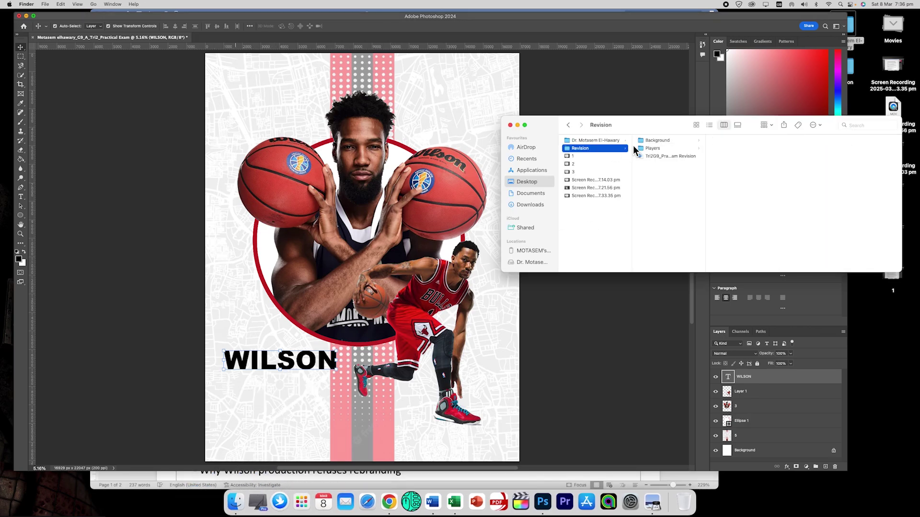
{"action": "left_click", "coordinate": [657, 140]}
{"action": "left_click", "coordinate": [728, 204]}
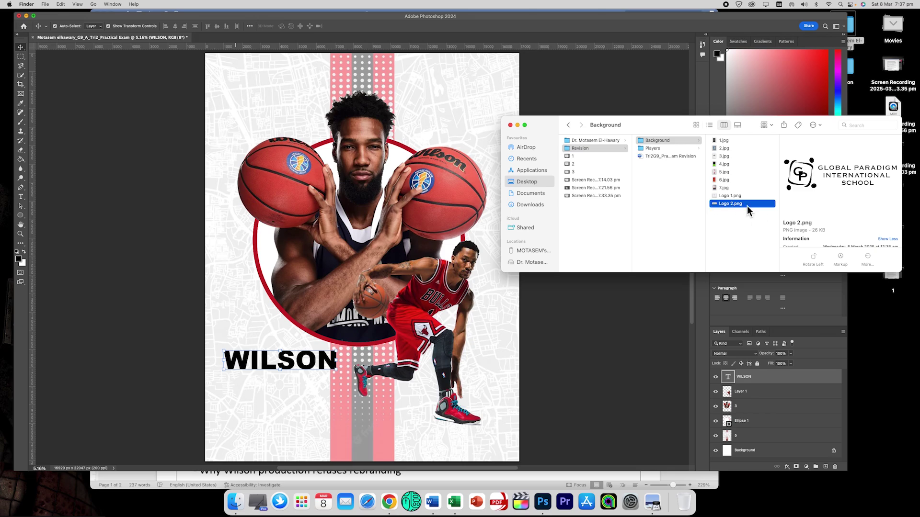
{"action": "left_click_drag", "start_coordinate": [740, 206], "coordinate": [277, 128]}
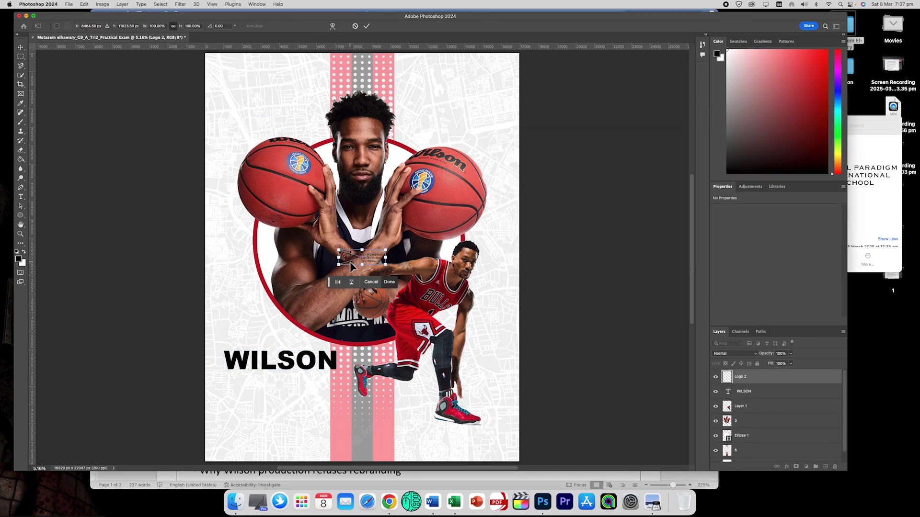
{"action": "left_click_drag", "start_coordinate": [339, 250], "coordinate": [194, 203]}
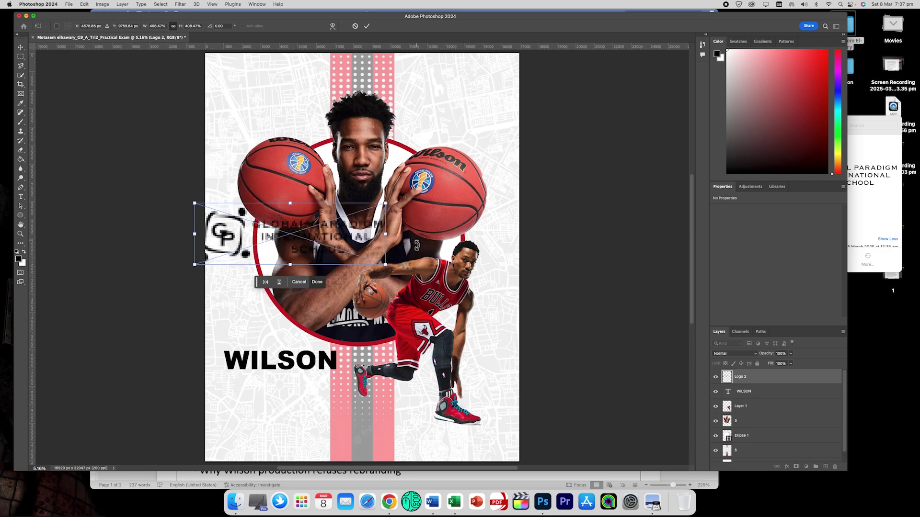
{"action": "left_click_drag", "start_coordinate": [386, 264], "coordinate": [395, 267]}
{"action": "left_click", "coordinate": [329, 228]}
{"action": "left_click_drag", "start_coordinate": [330, 228], "coordinate": [404, 76]}
{"action": "key", "text": "Return"}
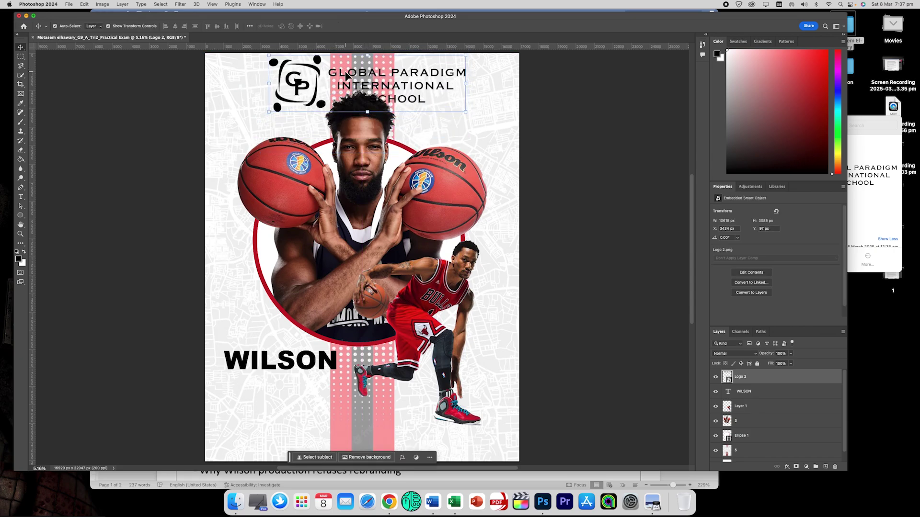
Resize the logo again with Free Transform and settle it in the poster's top-right corner.
{"action": "left_click", "coordinate": [366, 79]}
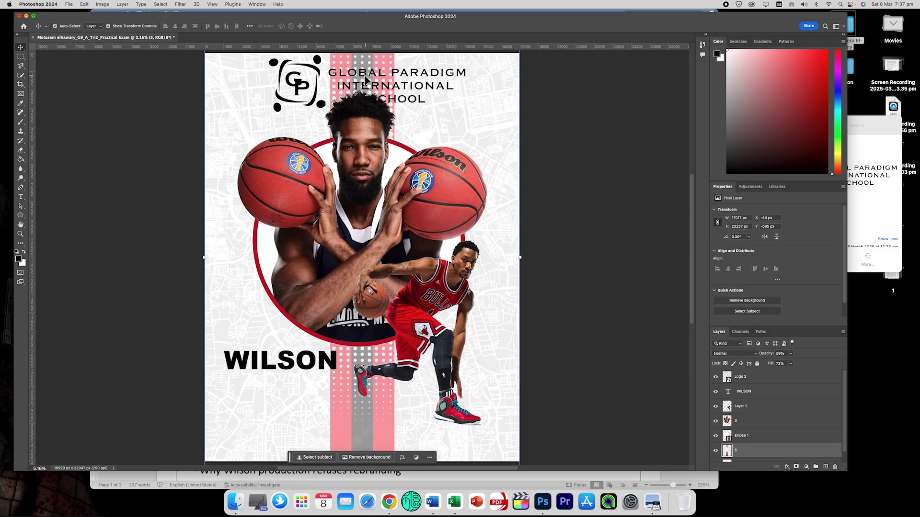
{"action": "left_click", "coordinate": [325, 77]}
{"action": "key", "text": "ctrl+t"}
{"action": "left_click_drag", "start_coordinate": [267, 113], "coordinate": [254, 122]}
{"action": "left_click_drag", "start_coordinate": [462, 120], "coordinate": [488, 129]}
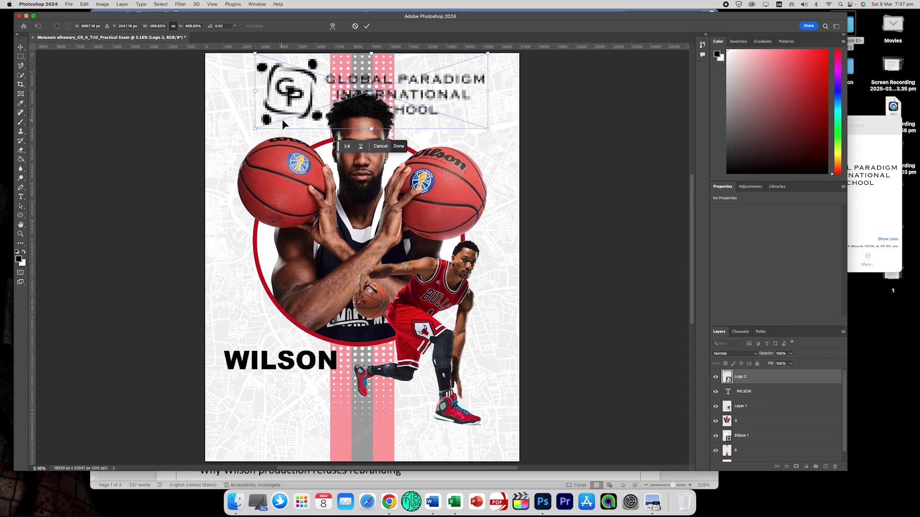
{"action": "left_click_drag", "start_coordinate": [318, 89], "coordinate": [305, 54]}
{"action": "key", "text": "Return"}
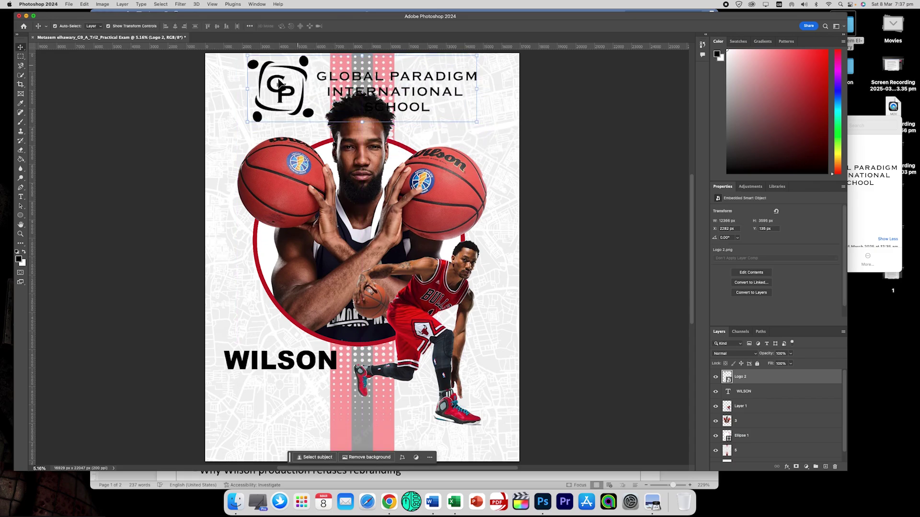
{"action": "left_click_drag", "start_coordinate": [253, 124], "coordinate": [381, 96]}
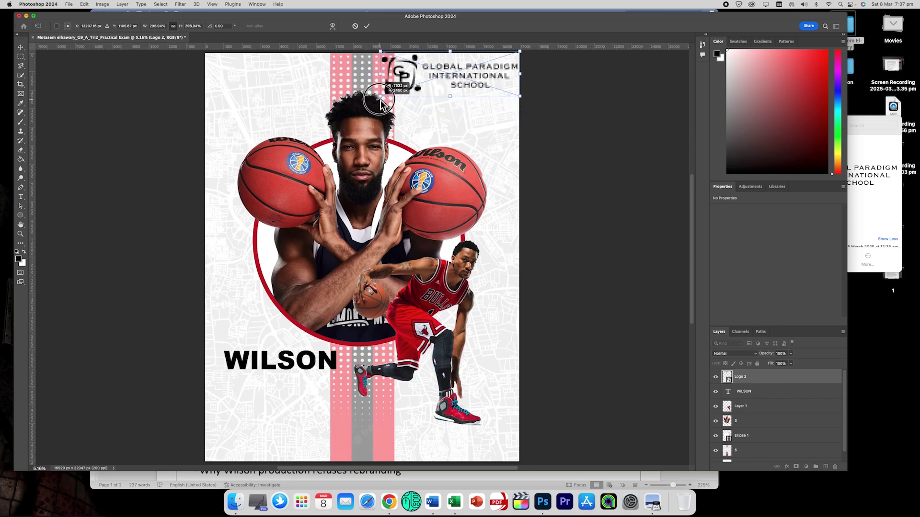
{"action": "key", "text": "Return"}
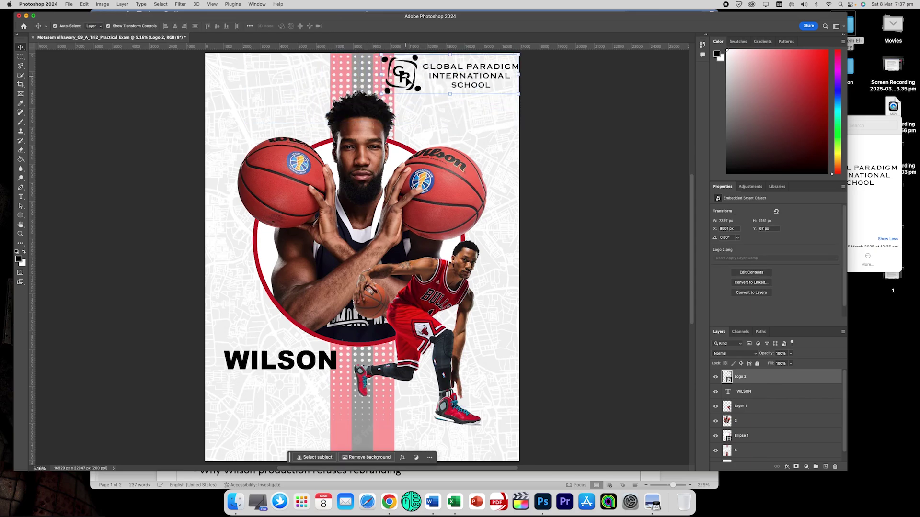
{"action": "left_click_drag", "start_coordinate": [404, 79], "coordinate": [397, 81]}
{"action": "left_click", "coordinate": [538, 123]}
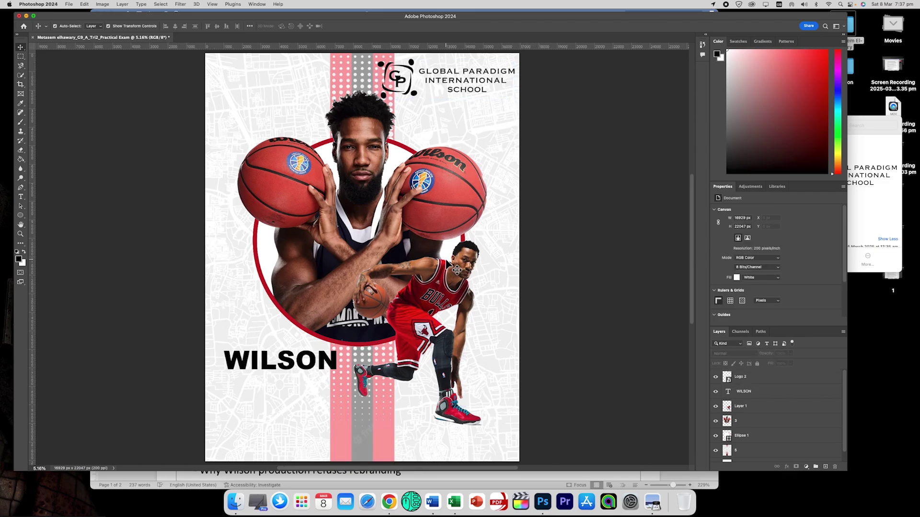
Scroll through the remaining Word instructions, then return to Photoshop and pick the Rectangle Tool.
{"action": "left_click", "coordinate": [193, 484]}
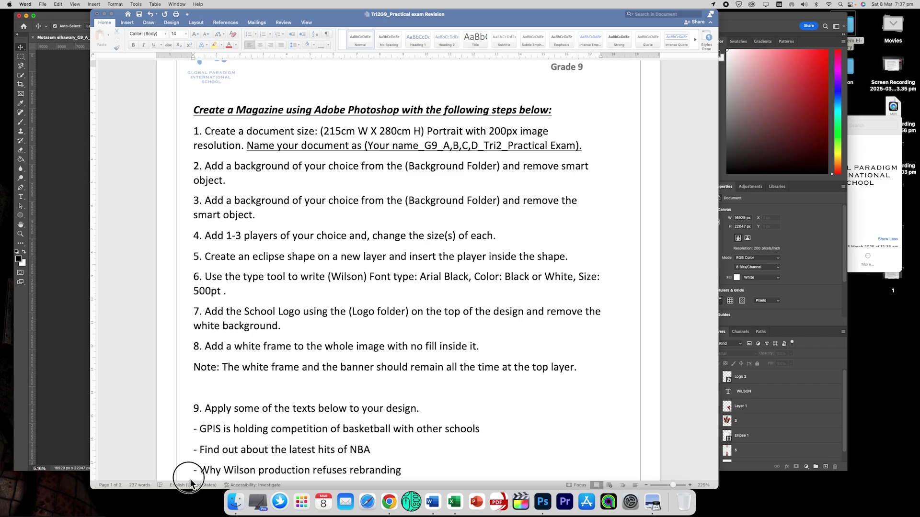
{"action": "scroll", "coordinate": [235, 344], "scroll_direction": "down", "scroll_amount": 2}
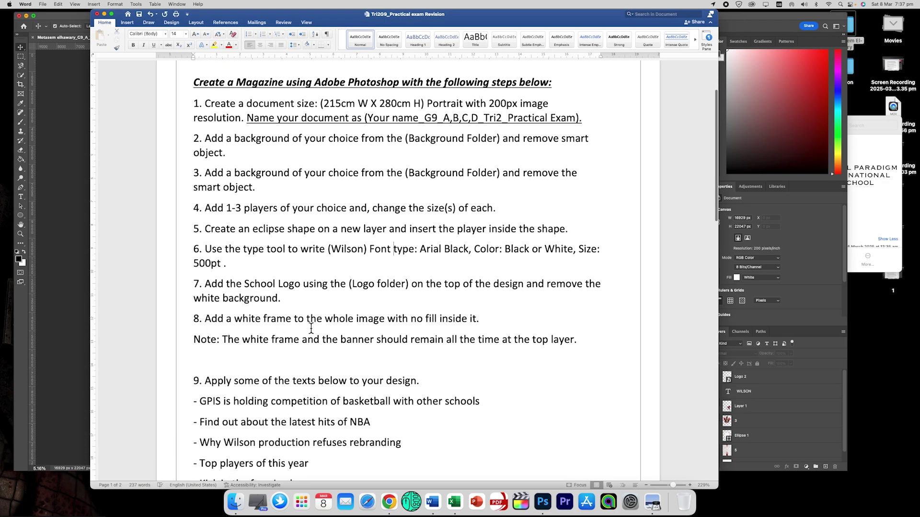
{"action": "left_click", "coordinate": [54, 275]}
{"action": "left_click_drag", "start_coordinate": [20, 216], "coordinate": [67, 215]}
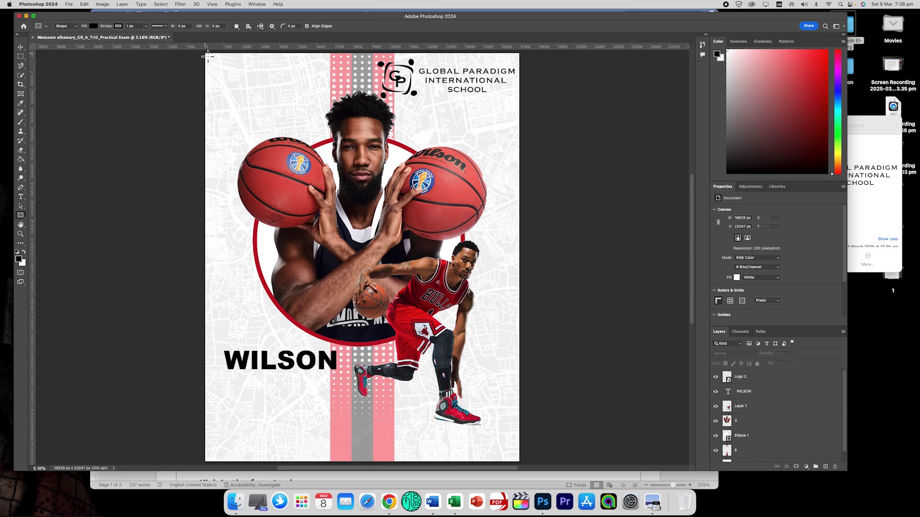
Draw a poster-sized rectangle with no fill and a thick white 406 px stroke.
{"action": "left_click_drag", "start_coordinate": [205, 52], "coordinate": [522, 464]}
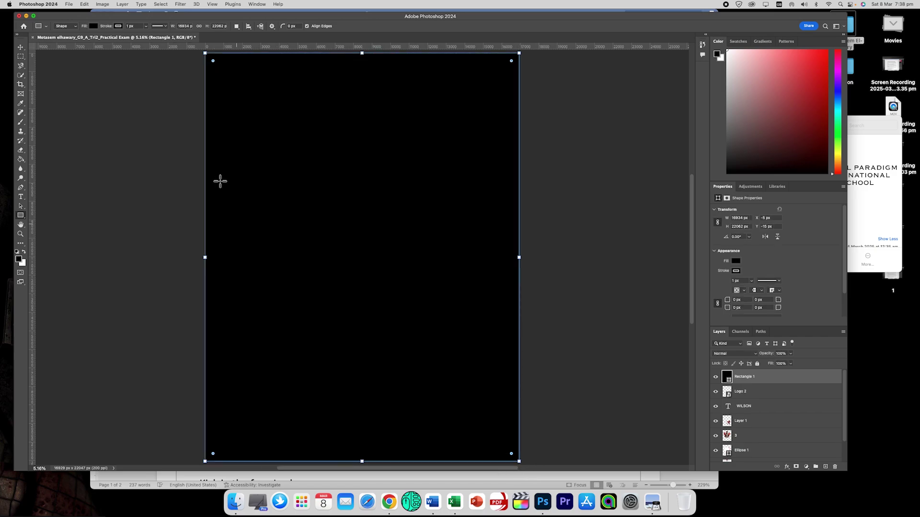
{"action": "left_click", "coordinate": [95, 27]}
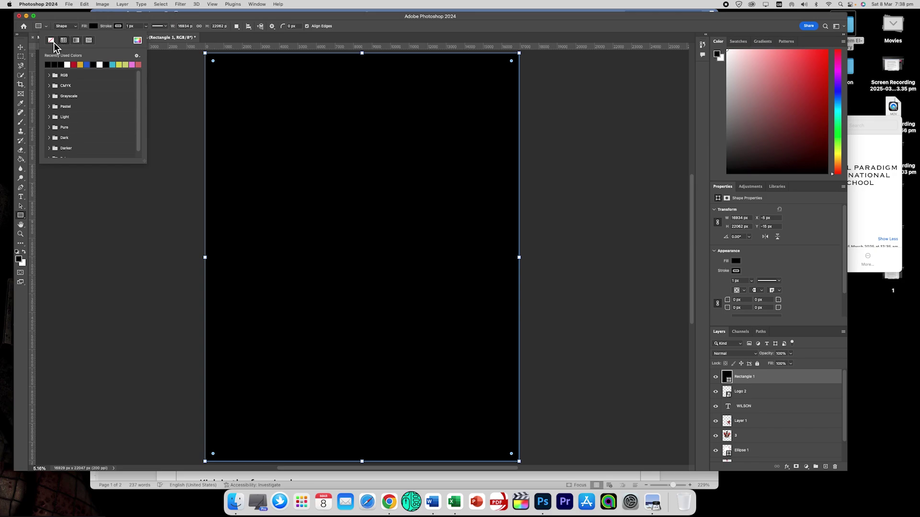
{"action": "left_click", "coordinate": [51, 41]}
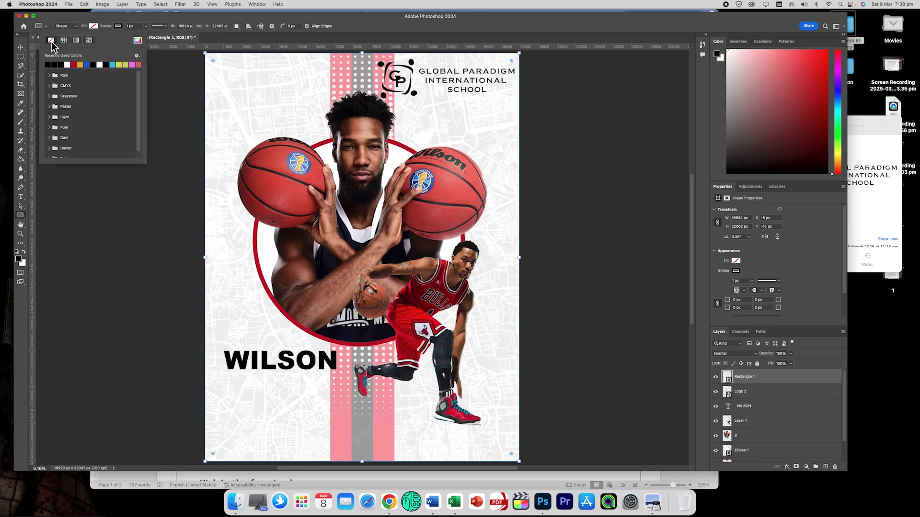
{"action": "left_click", "coordinate": [117, 27]}
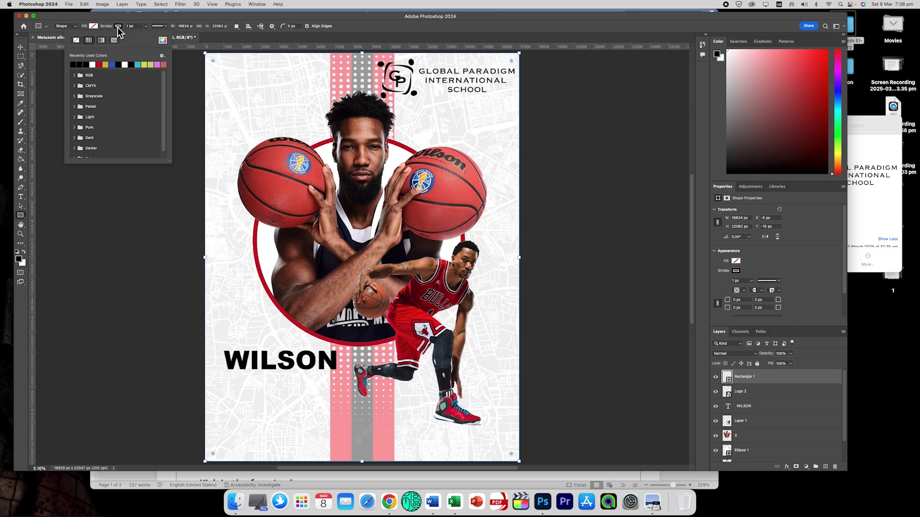
{"action": "left_click", "coordinate": [93, 65]}
{"action": "mouse_move", "coordinate": [111, 26]}
{"action": "left_mouse_down"}
{"action": "mouse_move", "coordinate": [226, 32]}
{"action": "mouse_move", "coordinate": [214, 33]}
{"action": "left_mouse_up"}
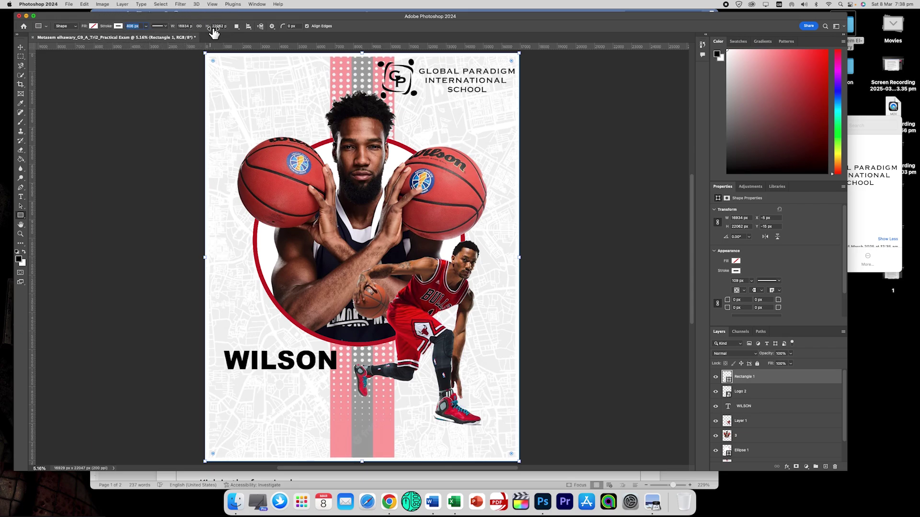
Check the frame edge, then nudge and re-transform the Logo 2 logo at the top right.
{"action": "left_click", "coordinate": [20, 47]}
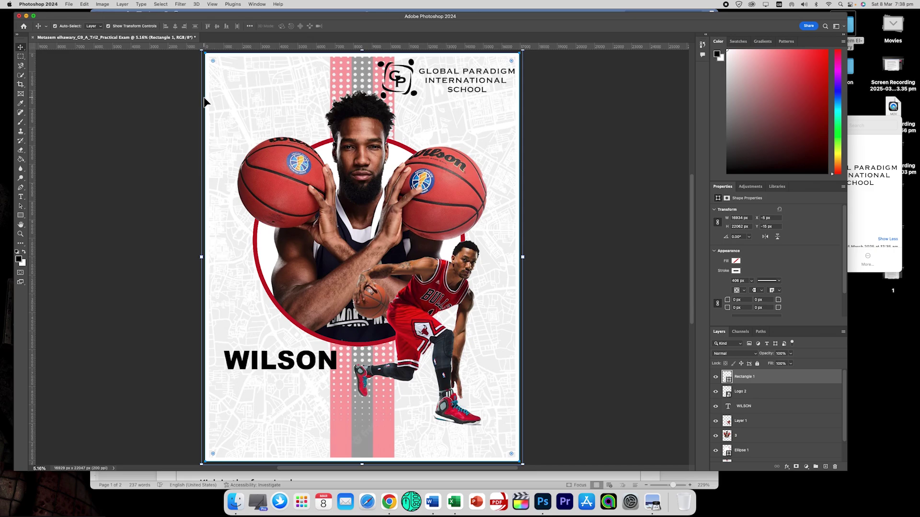
{"action": "key", "text": "super+equal"}
{"action": "key", "text": "super+equal"}
{"action": "key", "text": "super+equal"}
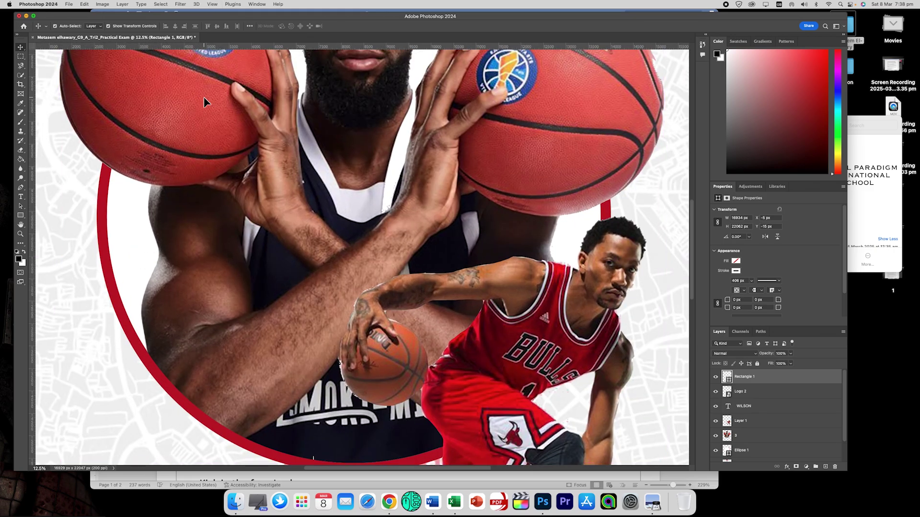
{"action": "left_click_drag", "start_coordinate": [399, 468], "coordinate": [331, 465]}
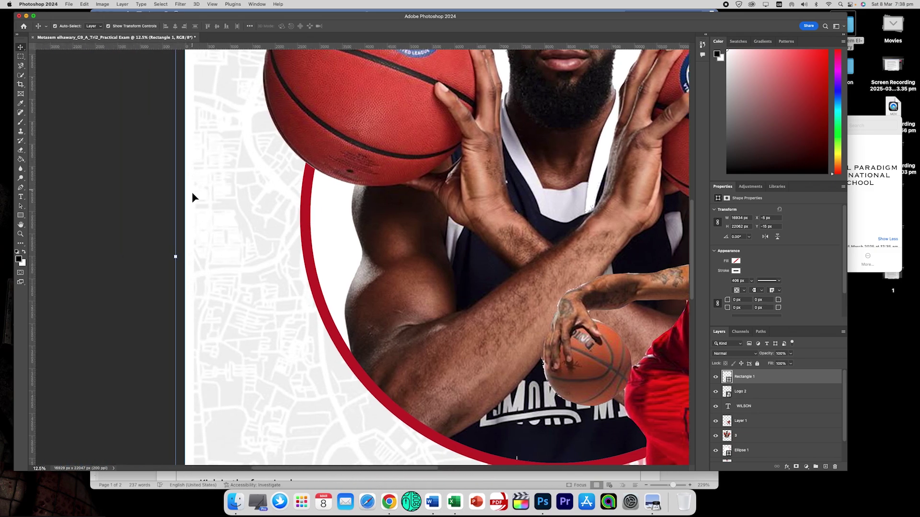
{"action": "key", "text": "super+0"}
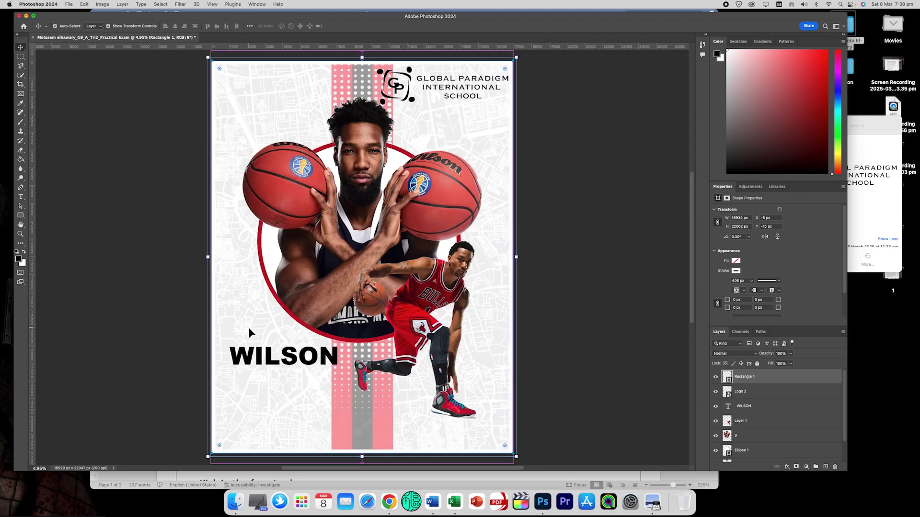
{"action": "left_click", "coordinate": [87, 236]}
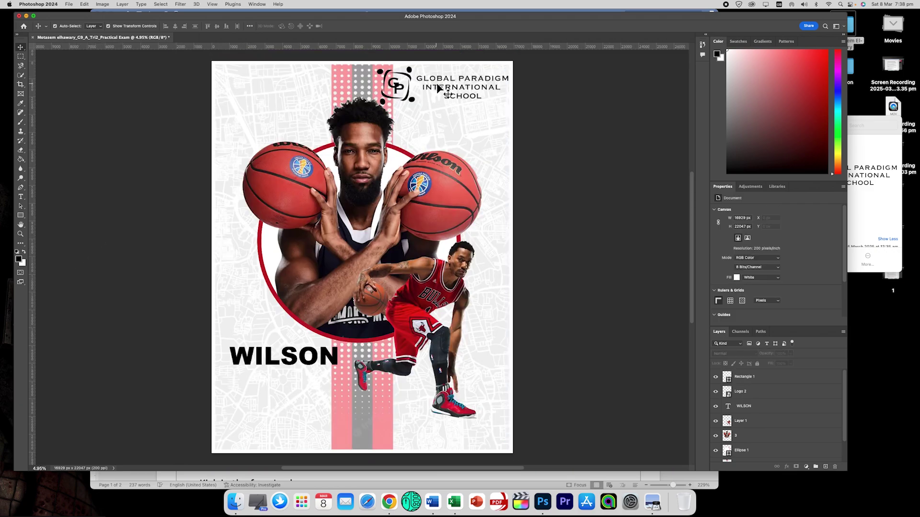
{"action": "left_click", "coordinate": [410, 71]}
{"action": "mouse_move", "coordinate": [410, 72]}
{"action": "left_mouse_down"}
{"action": "mouse_move", "coordinate": [382, 72]}
{"action": "mouse_move", "coordinate": [420, 77]}
{"action": "mouse_move", "coordinate": [414, 72]}
{"action": "left_mouse_up"}
{"action": "key", "text": "super+t"}
{"action": "key", "text": "Return"}
{"action": "left_click", "coordinate": [563, 132]}
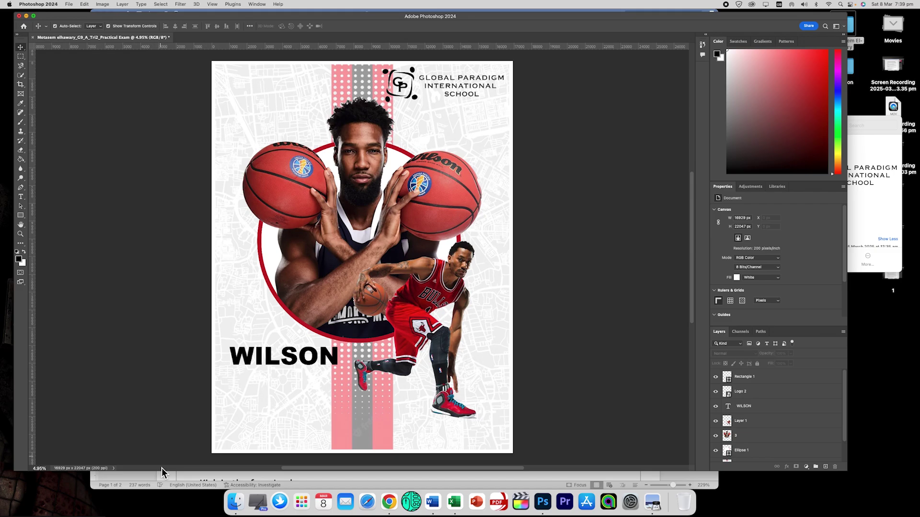
{"action": "left_click", "coordinate": [164, 482]}
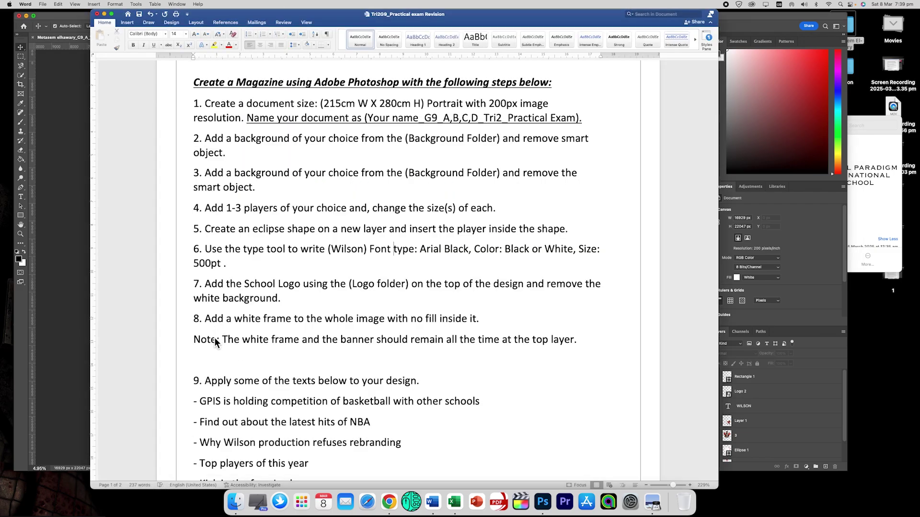
Select the item 9 line 'GPIS is holding competition of basketball with other schools' in Word.
{"action": "scroll", "coordinate": [268, 341], "scroll_direction": "down", "scroll_amount": 2}
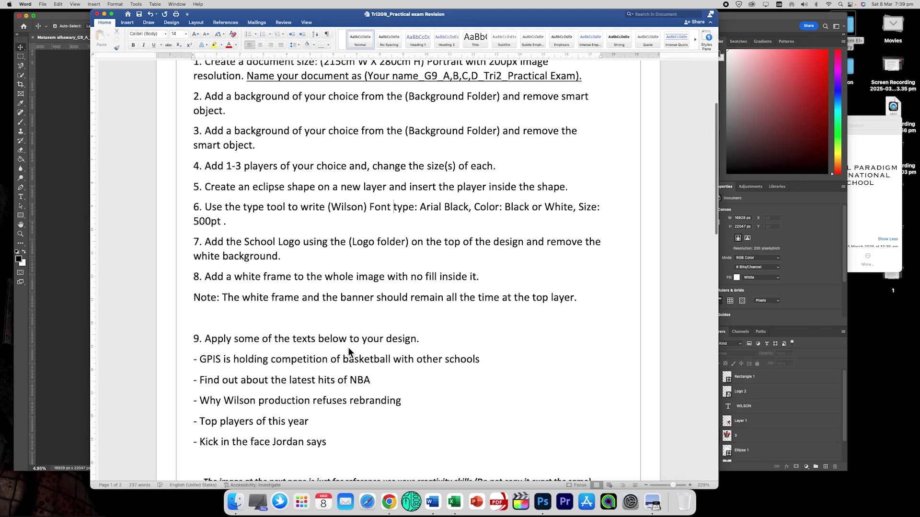
{"action": "scroll", "coordinate": [348, 350], "scroll_direction": "down", "scroll_amount": 2}
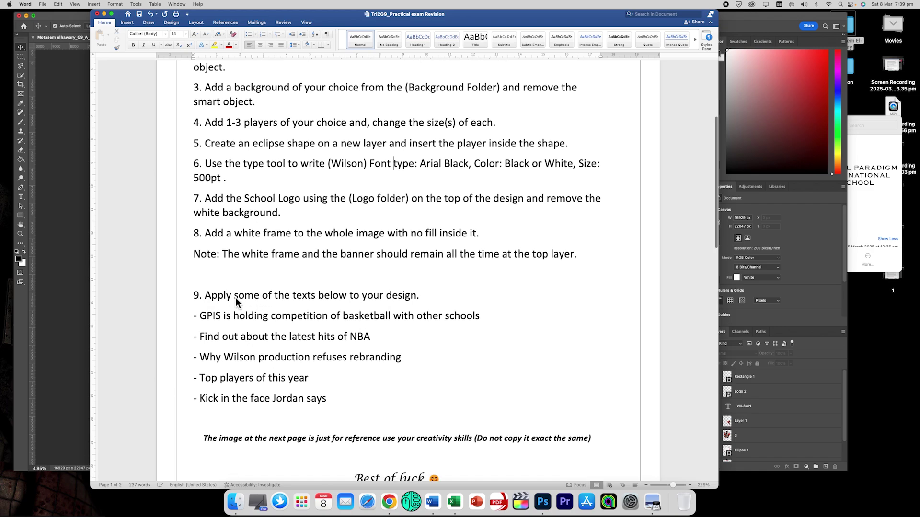
{"action": "left_click_drag", "start_coordinate": [206, 296], "coordinate": [273, 296]}
{"action": "left_click_drag", "start_coordinate": [200, 318], "coordinate": [475, 322]}
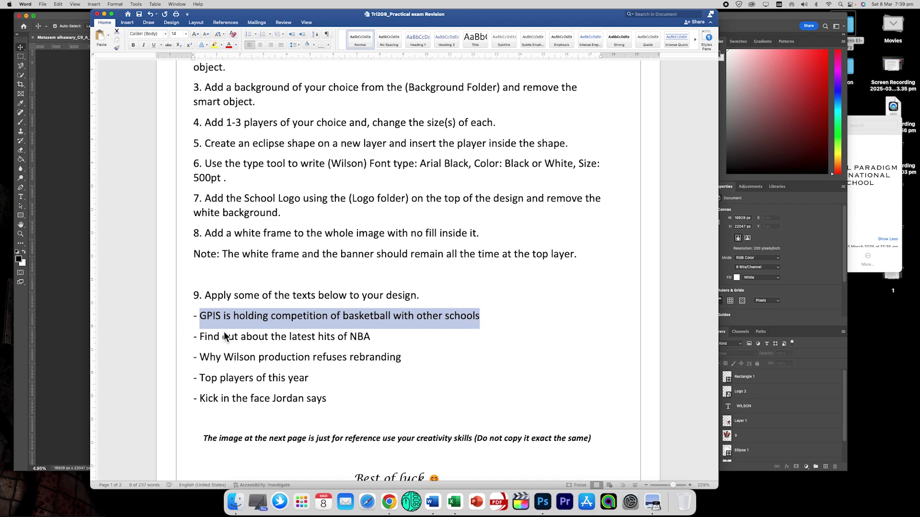
{"action": "left_click", "coordinate": [73, 260]}
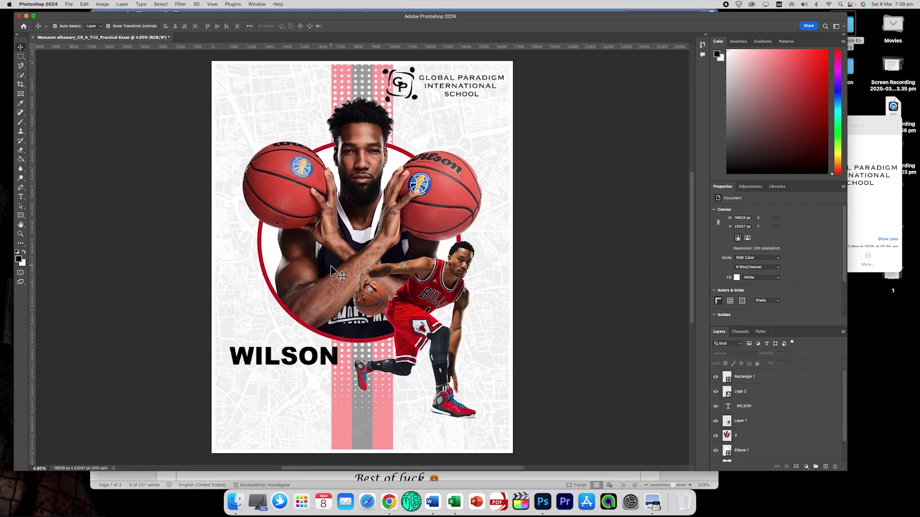
Paste the GPIS caption into a text box drawn below WILSON and select all of it.
{"action": "left_click", "coordinate": [20, 197]}
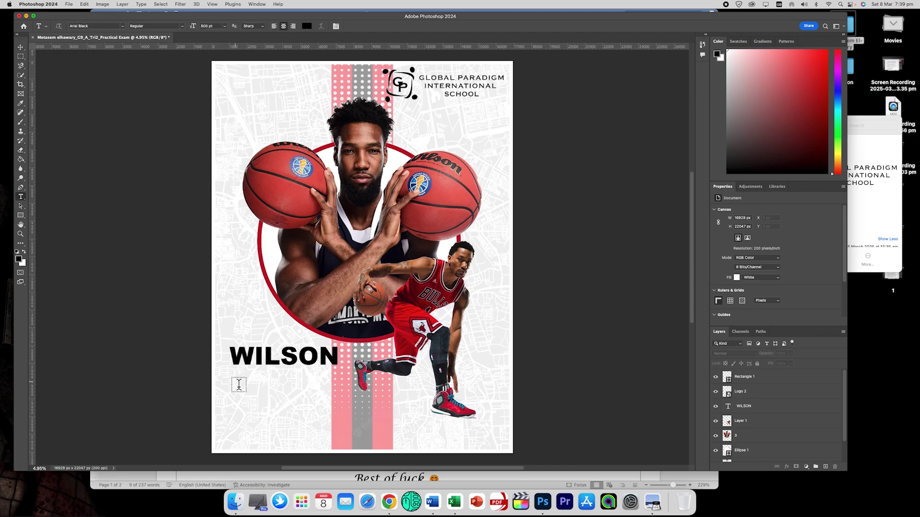
{"action": "left_click_drag", "start_coordinate": [230, 382], "coordinate": [329, 441]}
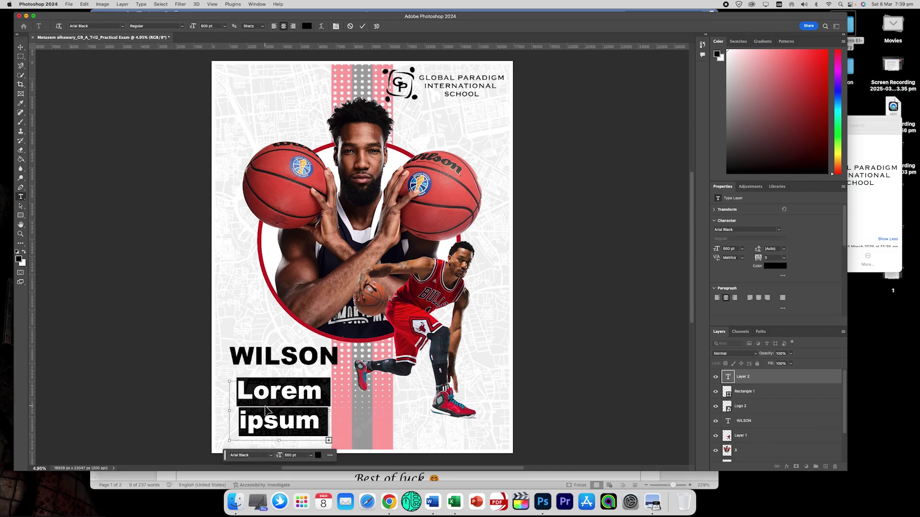
{"action": "type", "text": "GPIS is holding"}
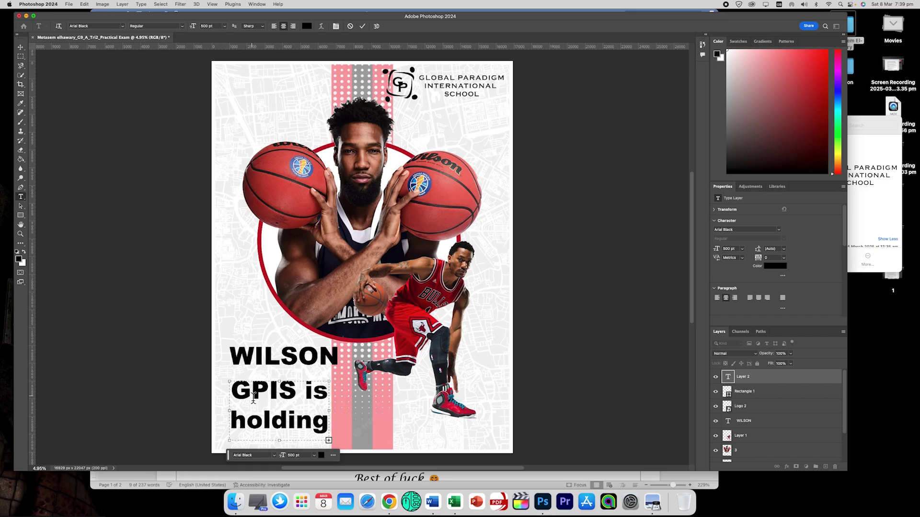
{"action": "double_click", "coordinate": [253, 396]}
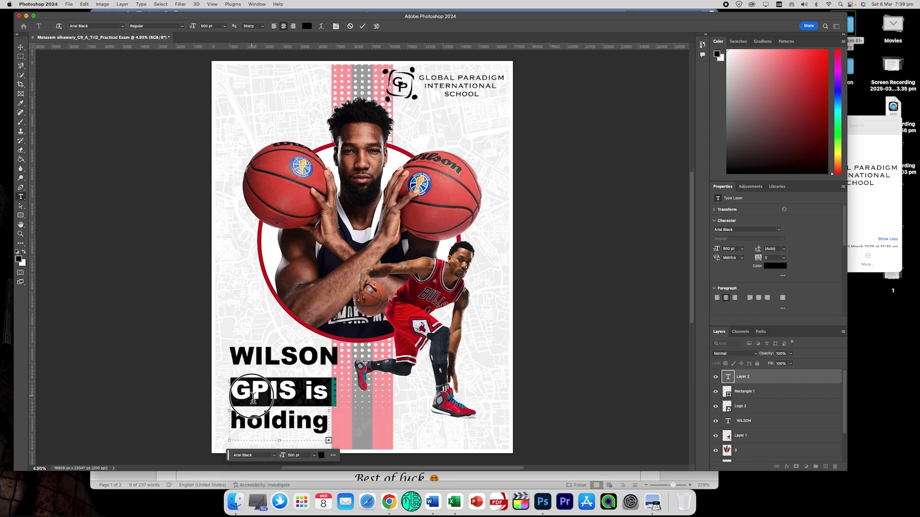
{"action": "double_click", "coordinate": [254, 396]}
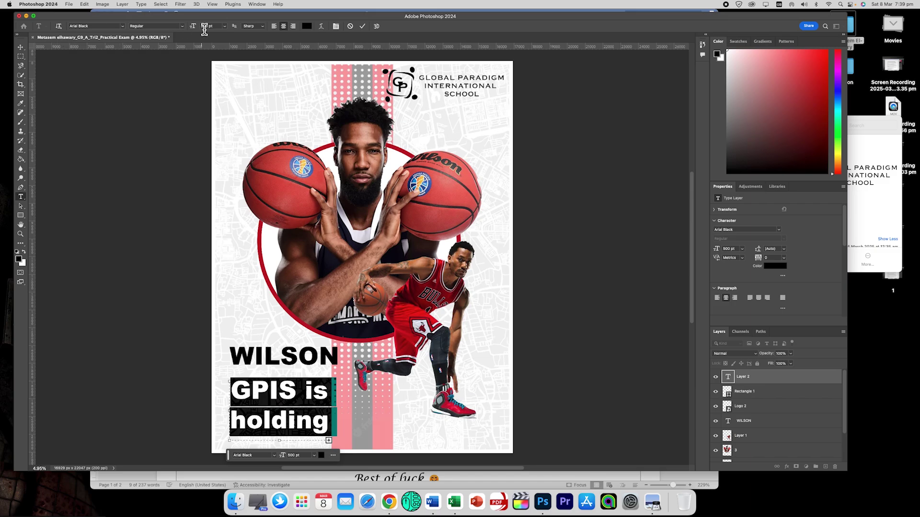
Set the caption to Arial at 213 pt, left-aligned.
{"action": "left_click_drag", "start_coordinate": [196, 32], "coordinate": [93, 29]}
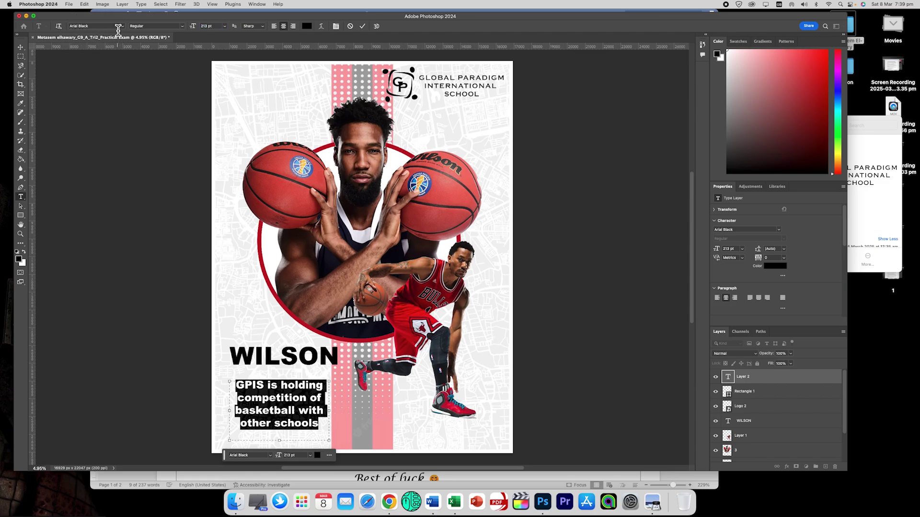
{"action": "left_click", "coordinate": [123, 26]}
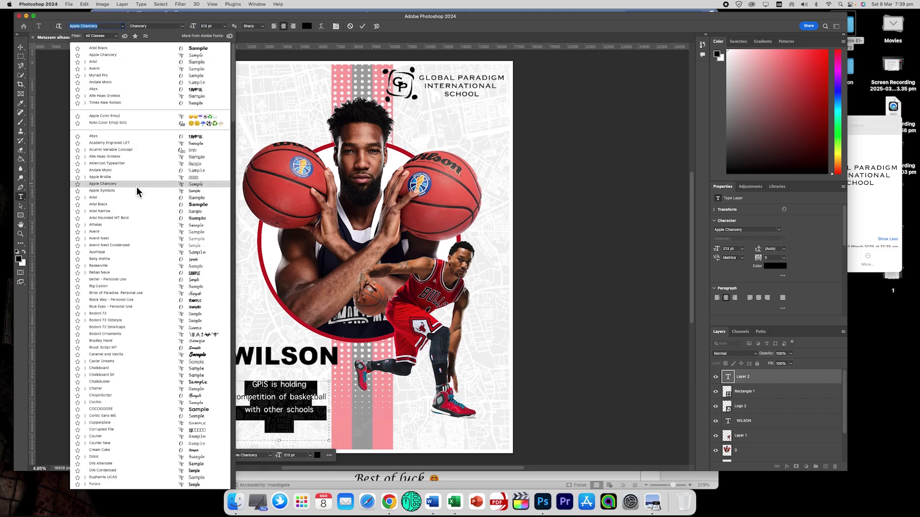
{"action": "left_click", "coordinate": [130, 199]}
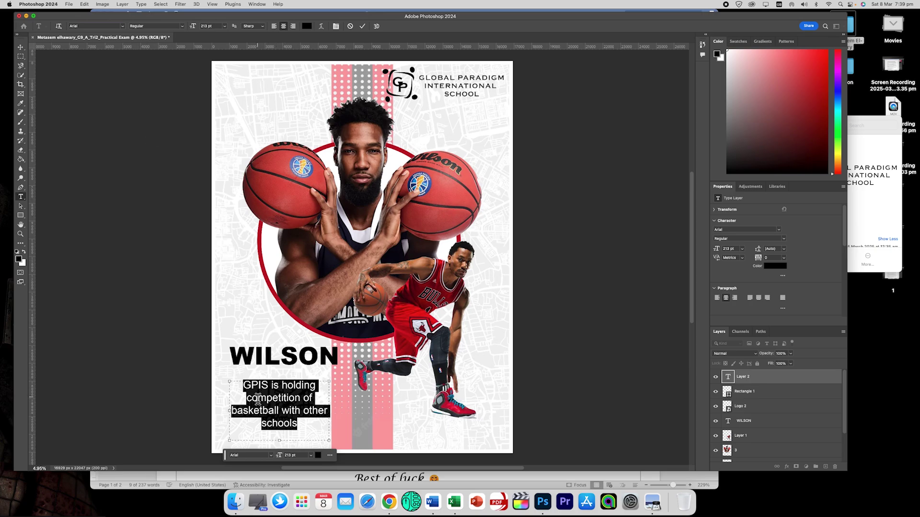
{"action": "left_click", "coordinate": [274, 27]}
Keep the caption left-aligned and colour it dark red #8f0606.
{"action": "left_click", "coordinate": [293, 28]}
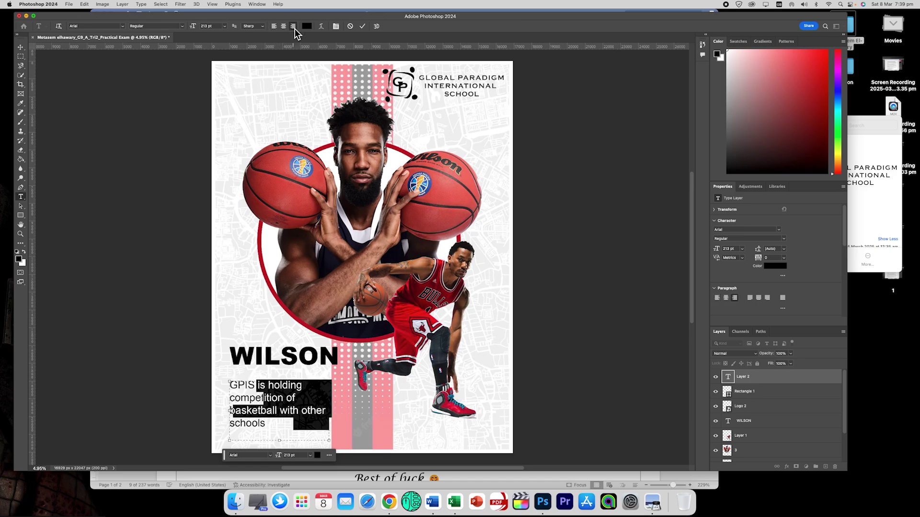
{"action": "left_click", "coordinate": [276, 27]}
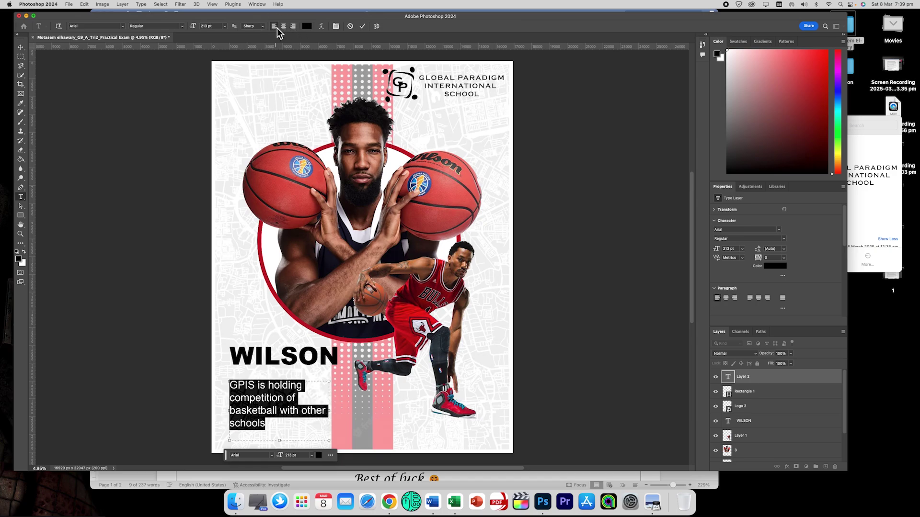
{"action": "left_click", "coordinate": [19, 259]}
{"action": "left_click", "coordinate": [454, 204]}
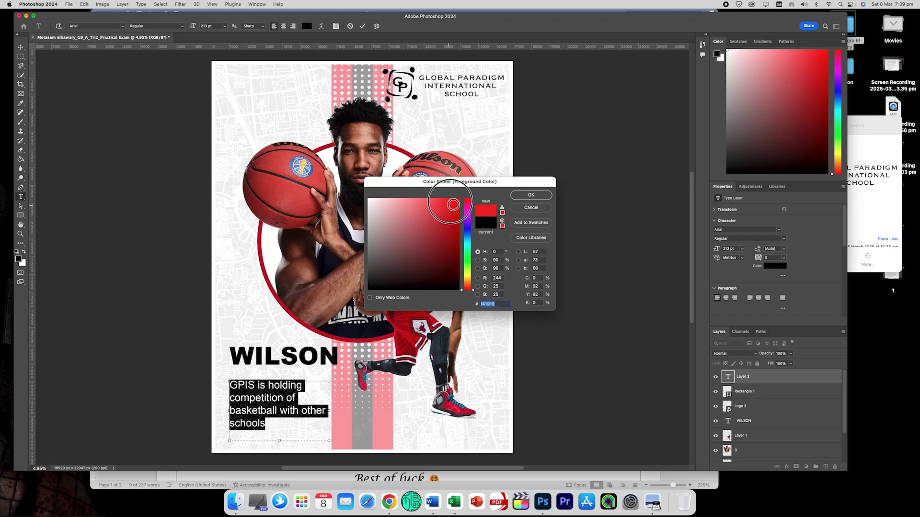
{"action": "mouse_move", "coordinate": [453, 205]}
{"action": "left_mouse_down"}
{"action": "mouse_move", "coordinate": [437, 201]}
{"action": "mouse_move", "coordinate": [458, 232]}
{"action": "left_mouse_up"}
{"action": "left_click", "coordinate": [530, 196]}
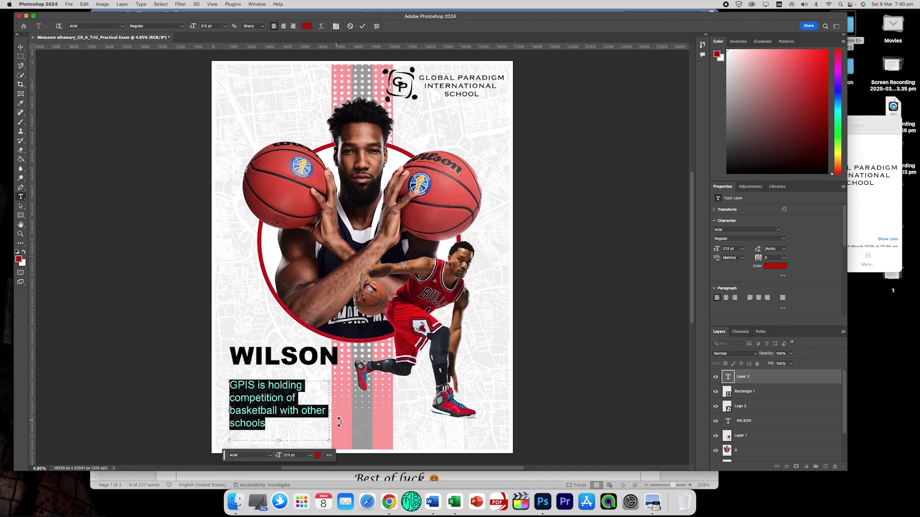
Widen the text box so the caption wraps to four lines, commit, and nudge it up.
{"action": "mouse_move", "coordinate": [331, 415]}
{"action": "left_mouse_down"}
{"action": "mouse_move", "coordinate": [356, 415]}
{"action": "mouse_move", "coordinate": [322, 412]}
{"action": "left_mouse_up"}
{"action": "left_click", "coordinate": [21, 47]}
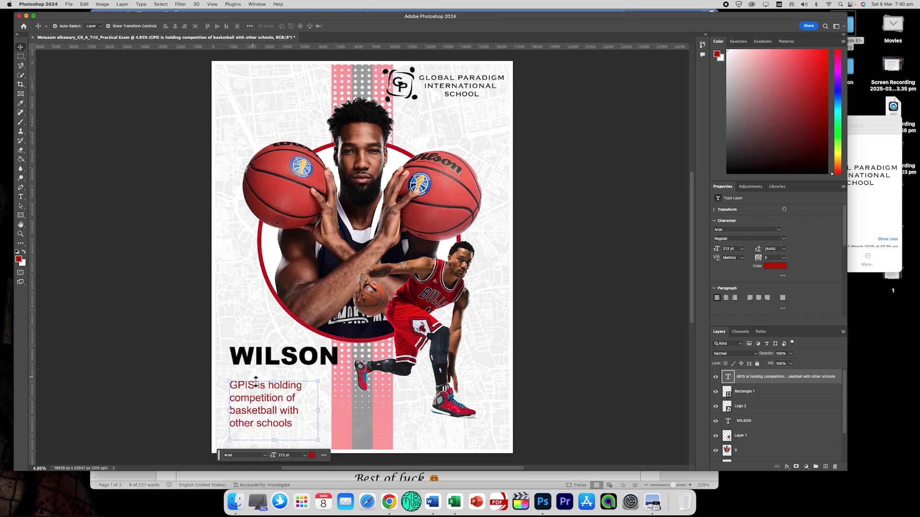
{"action": "left_click_drag", "start_coordinate": [251, 389], "coordinate": [256, 381]}
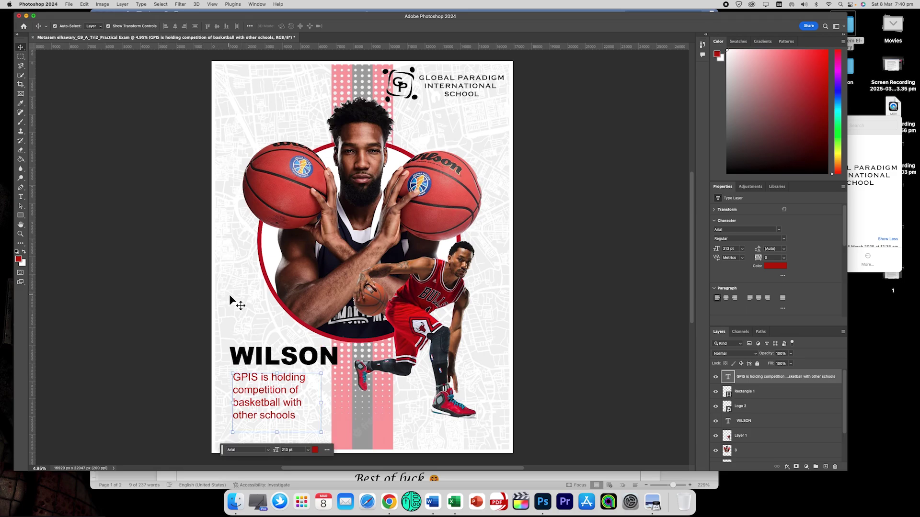
{"action": "left_click", "coordinate": [285, 395]}
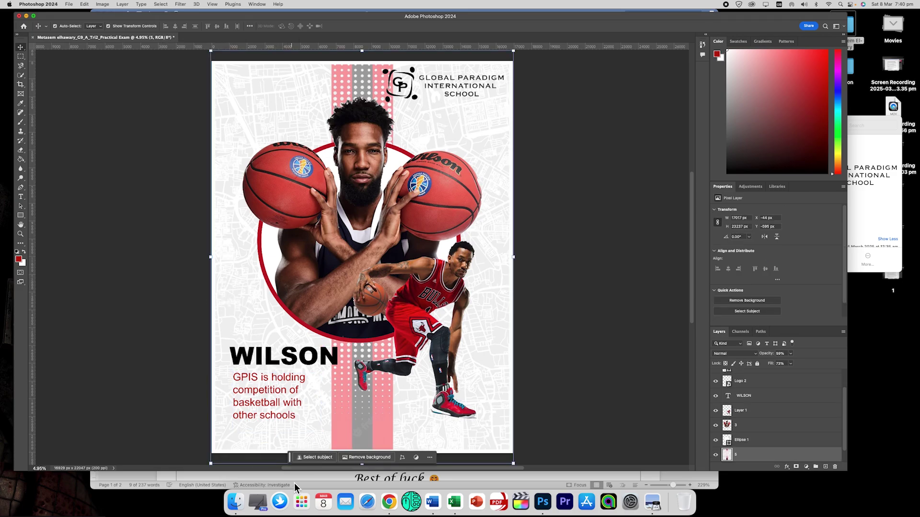
Select the line 'Why Wilson production refuses rebranding' in Word and return to Photoshop.
{"action": "left_click", "coordinate": [191, 474]}
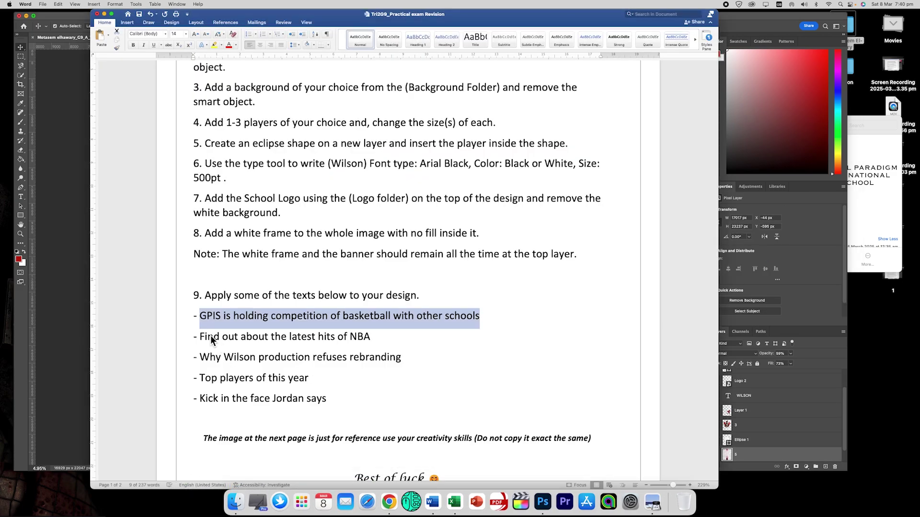
{"action": "left_click_drag", "start_coordinate": [205, 360], "coordinate": [377, 360]}
{"action": "key", "text": "super+c"}
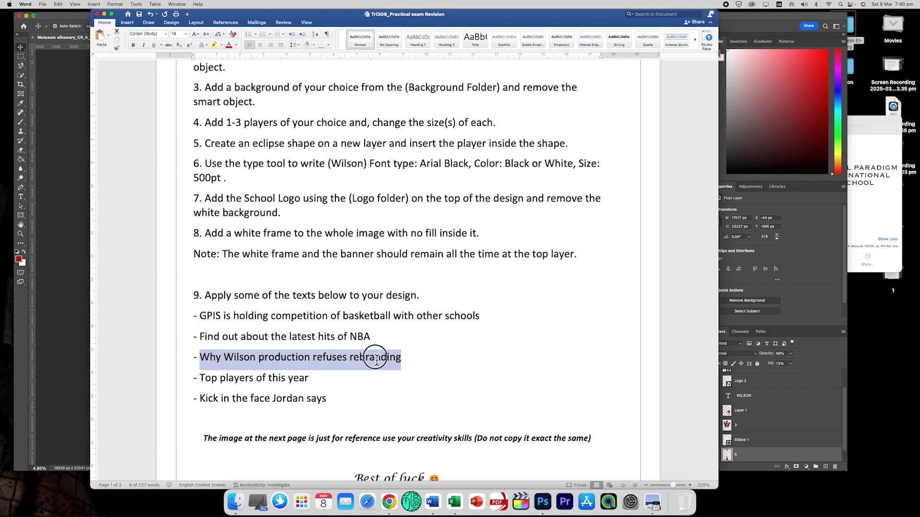
{"action": "left_click", "coordinate": [73, 271]}
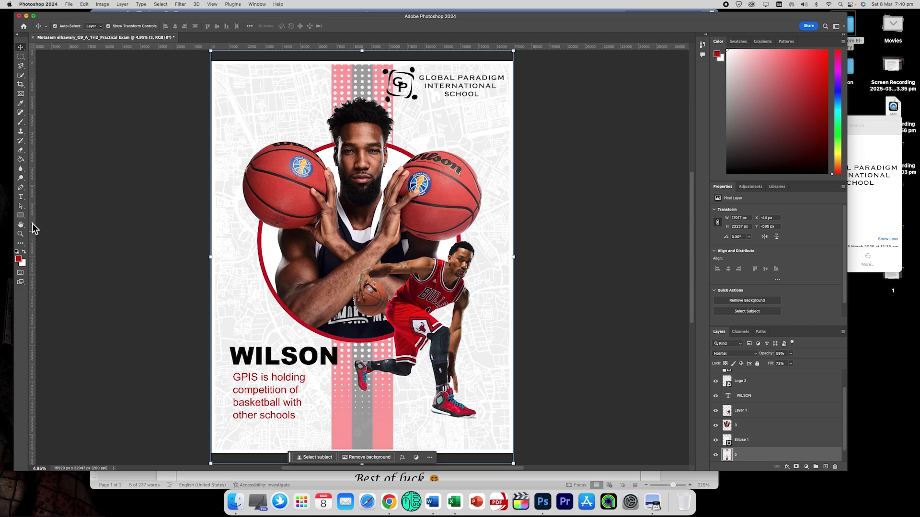
Paste the Why Wilson caption into a lower-right text box, bold and sized onto two lines.
{"action": "left_click", "coordinate": [22, 198]}
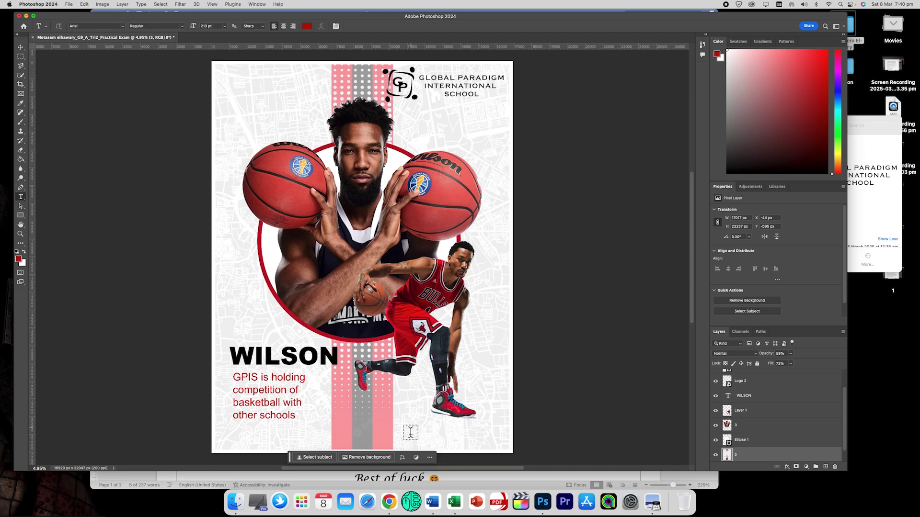
{"action": "left_click_drag", "start_coordinate": [403, 423], "coordinate": [516, 452]}
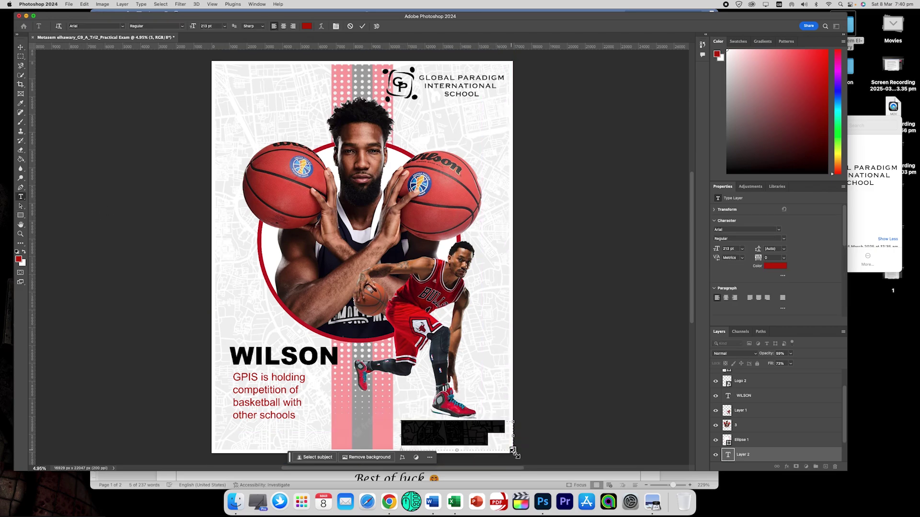
{"action": "key", "text": "super+v"}
{"action": "triple_click", "coordinate": [462, 431]}
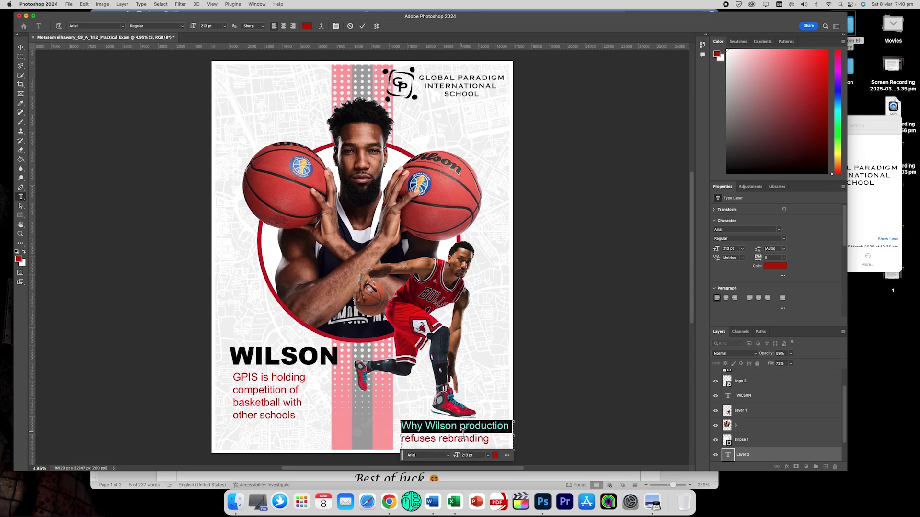
{"action": "left_click_drag", "start_coordinate": [484, 443], "coordinate": [398, 424]}
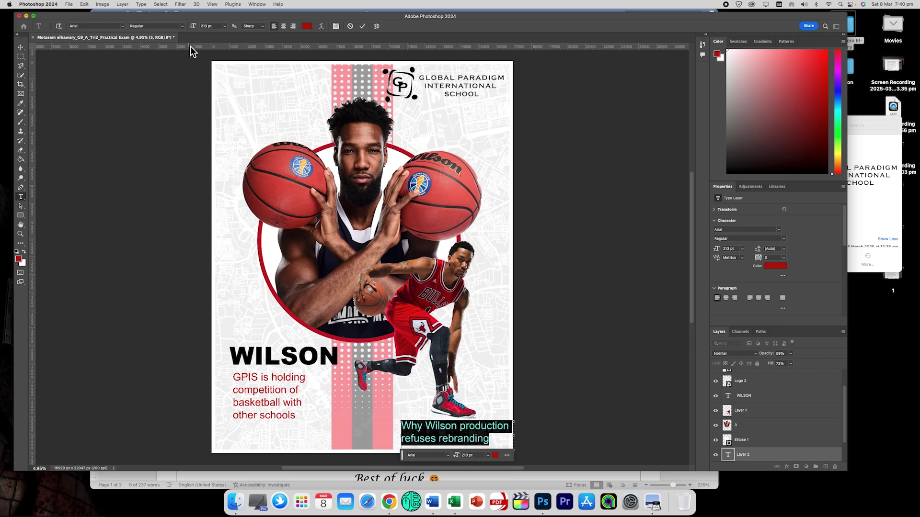
{"action": "left_click", "coordinate": [182, 26]}
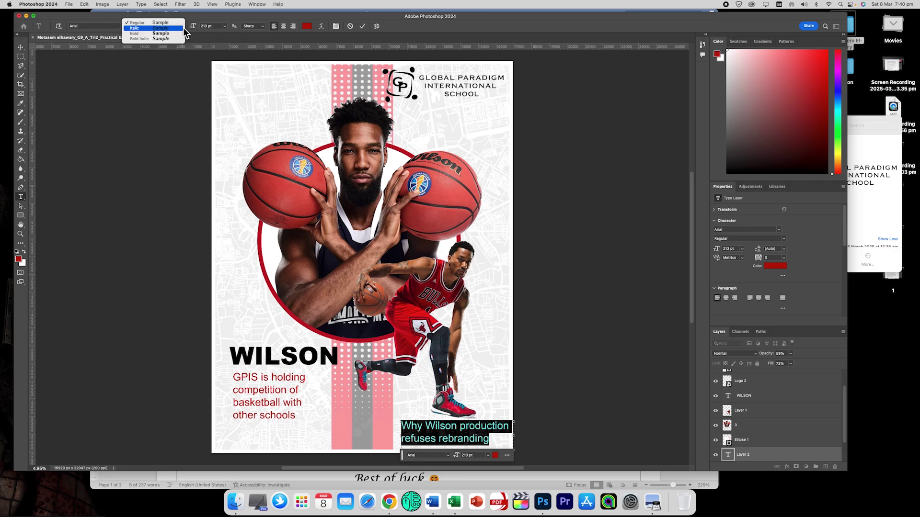
{"action": "left_click", "coordinate": [158, 35]}
{"action": "left_click_drag", "start_coordinate": [192, 27], "coordinate": [184, 29]}
{"action": "left_click", "coordinate": [21, 48]}
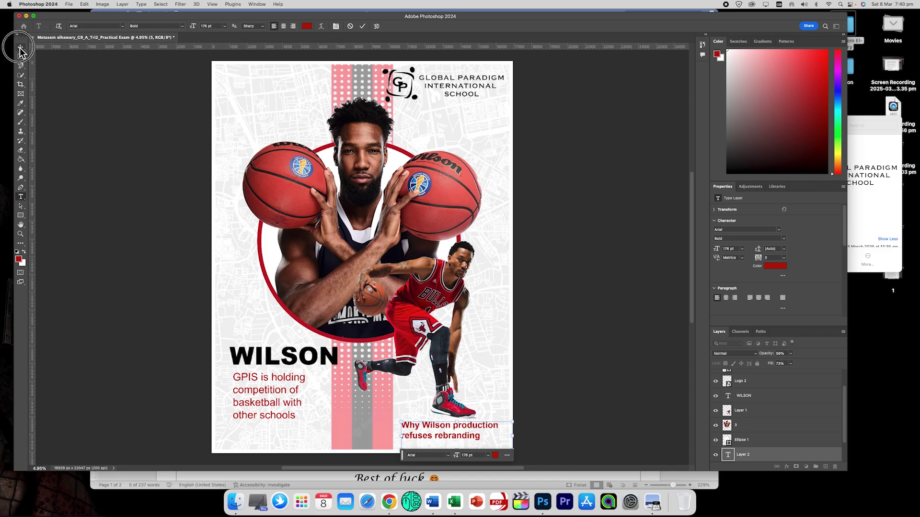
{"action": "left_click_drag", "start_coordinate": [430, 431], "coordinate": [429, 433]}
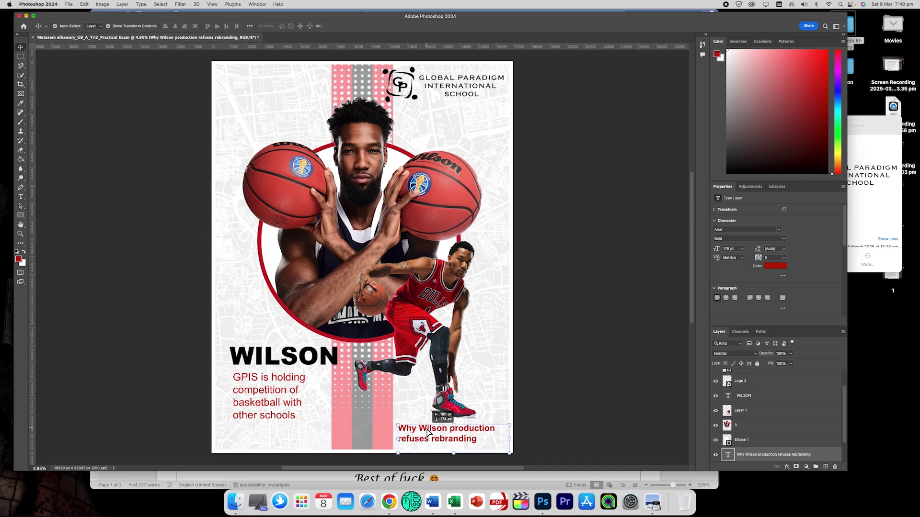
Recolour the Why Wilson caption dark grey #2d2d2d and commit the edit.
{"action": "double_click", "coordinate": [440, 439]}
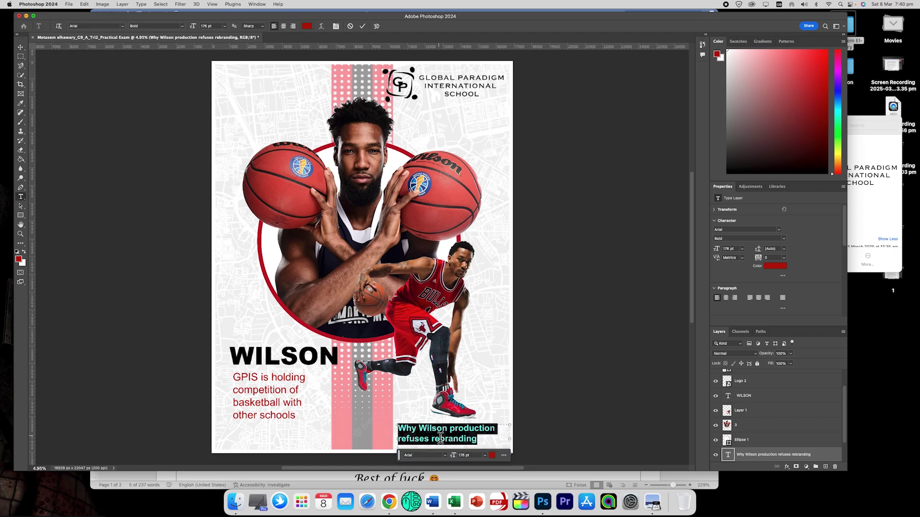
{"action": "left_click", "coordinate": [21, 261]}
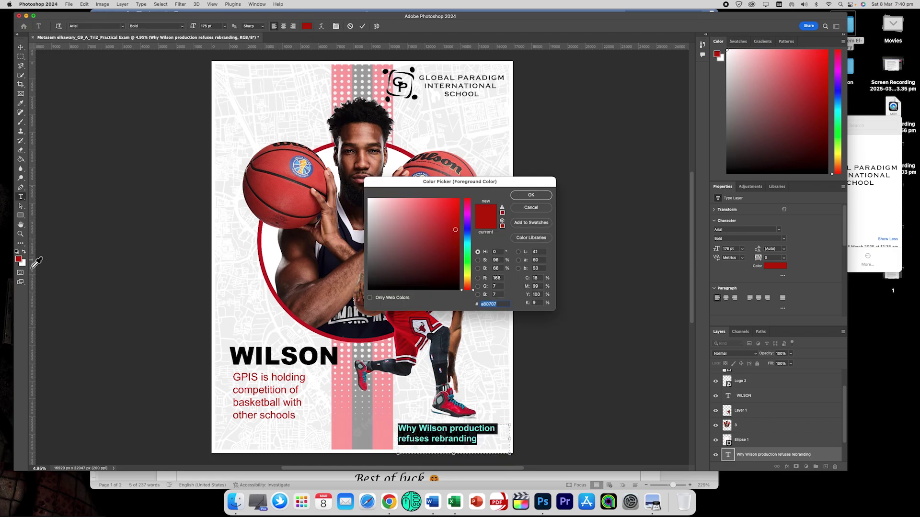
{"action": "left_click", "coordinate": [364, 274]}
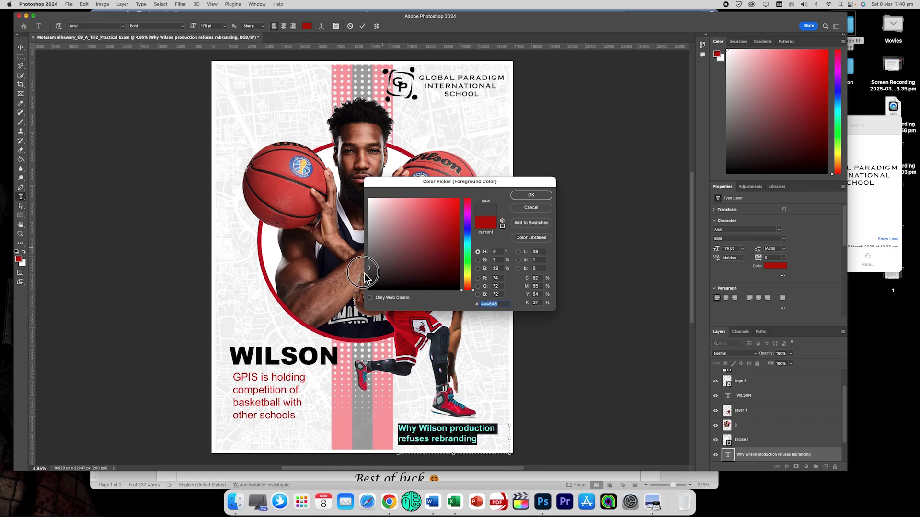
{"action": "left_click", "coordinate": [531, 195]}
{"action": "left_click", "coordinate": [475, 437]}
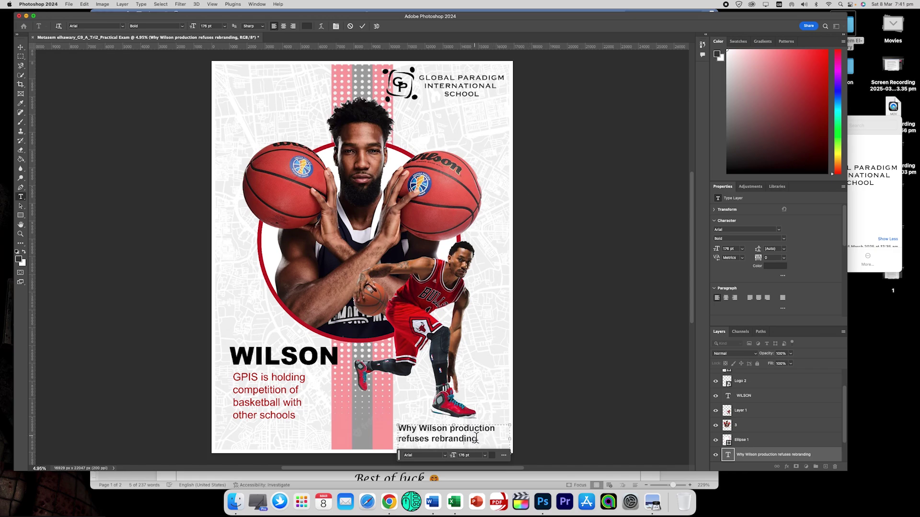
{"action": "key", "text": "Escape"}
{"action": "key", "text": "v"}
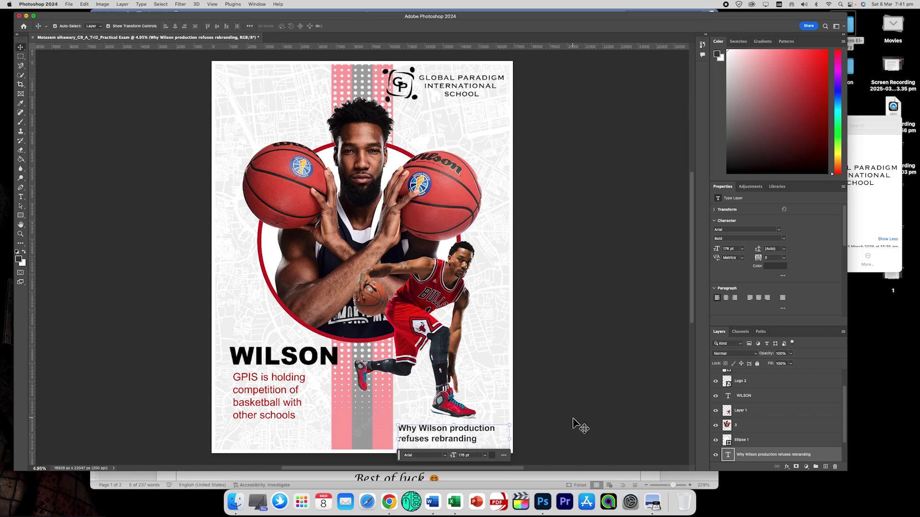
{"action": "left_click", "coordinate": [141, 203]}
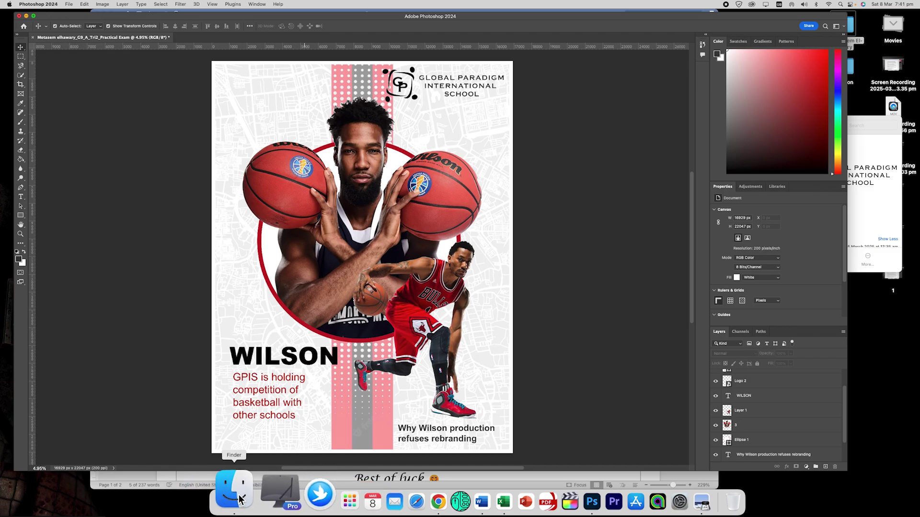
Select the line 'Kick in the face Jordan says' in the Word instructions and return to the poster.
{"action": "left_click", "coordinate": [186, 477]}
{"action": "left_click_drag", "start_coordinate": [202, 399], "coordinate": [332, 402]}
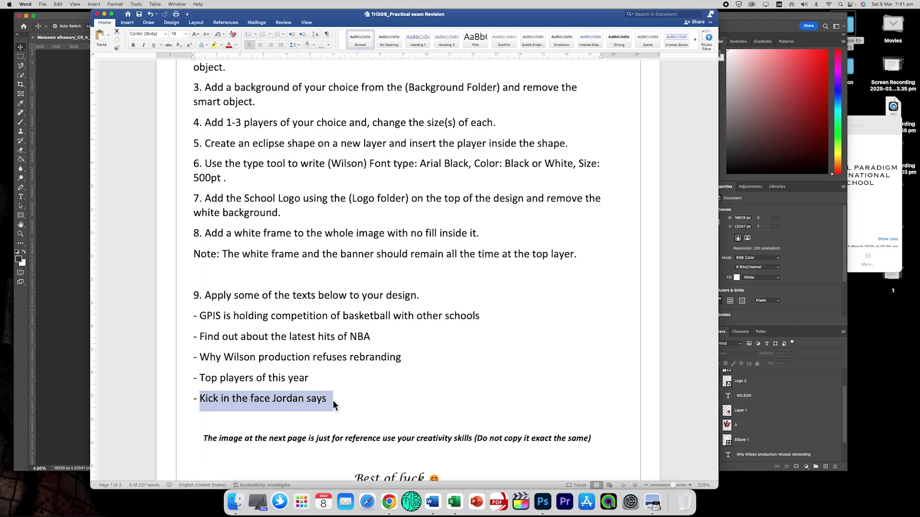
{"action": "left_click", "coordinate": [78, 176]}
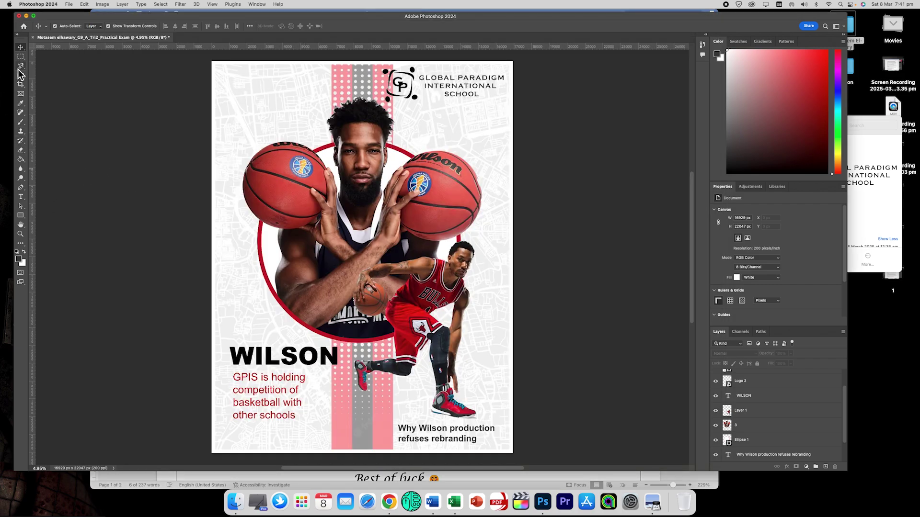
Add a text box with the caption 'Kick in the face Jordan says' and fit it to the text.
{"action": "left_click", "coordinate": [21, 196]}
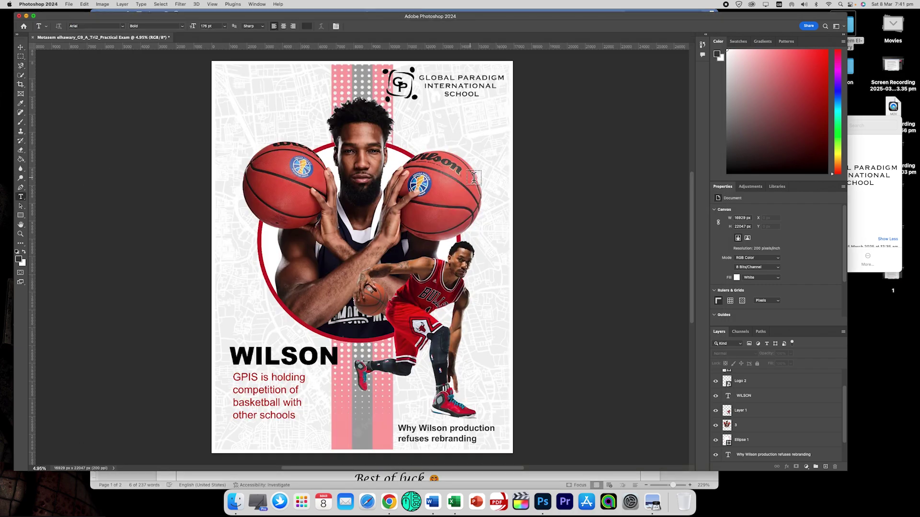
{"action": "left_click_drag", "start_coordinate": [223, 95], "coordinate": [321, 142]}
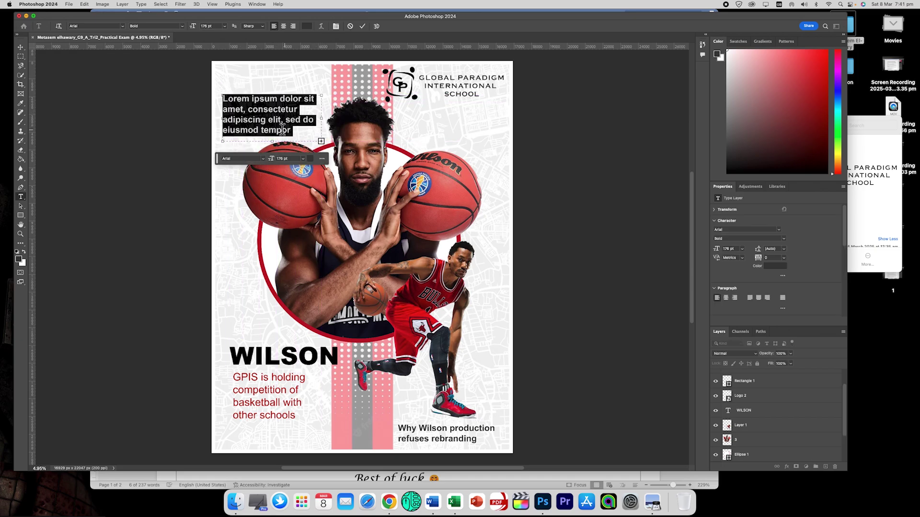
{"action": "type", "text": "Kick in the face Jordan says"}
{"action": "left_click_drag", "start_coordinate": [275, 145], "coordinate": [307, 109]}
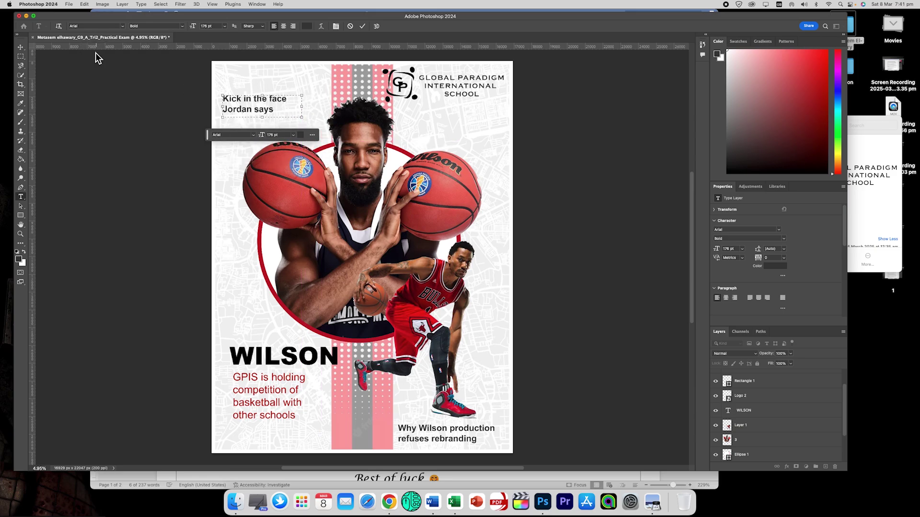
Select both caption lines and colour them mid grey.
{"action": "triple_click", "coordinate": [245, 111]}
{"action": "left_click_drag", "start_coordinate": [280, 114], "coordinate": [204, 122]}
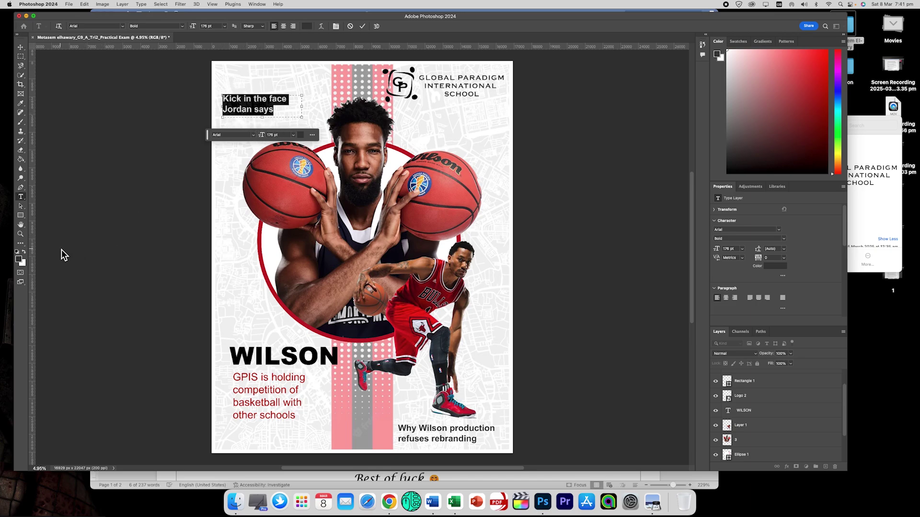
{"action": "left_click", "coordinate": [20, 259]}
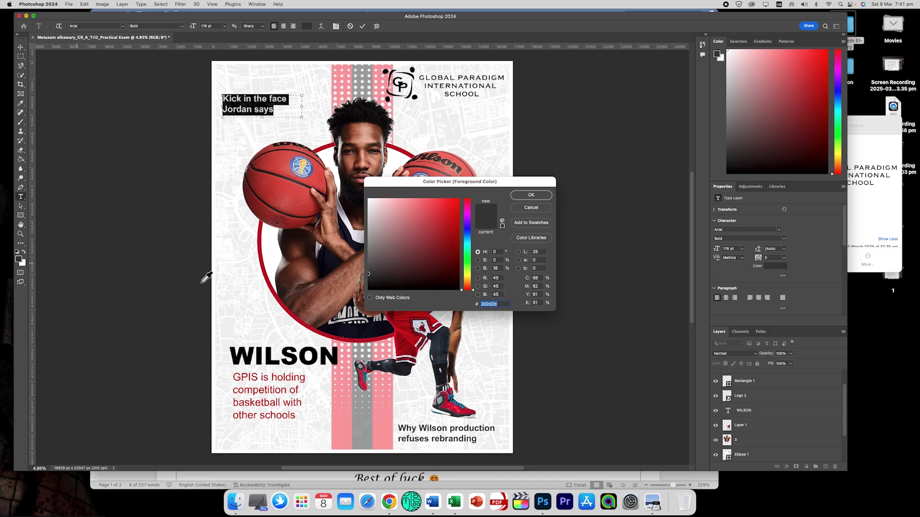
{"action": "left_click", "coordinate": [373, 280]}
{"action": "left_click_drag", "start_coordinate": [373, 281], "coordinate": [370, 262]}
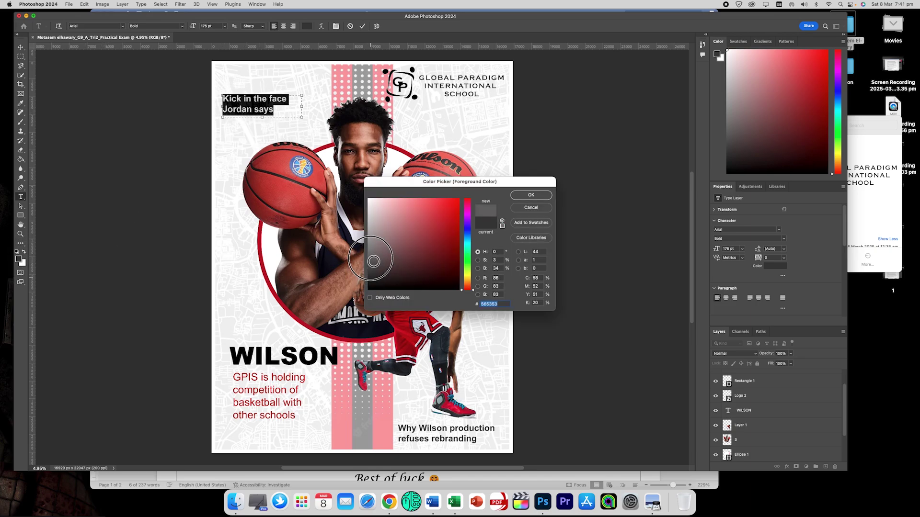
{"action": "left_click", "coordinate": [540, 194]}
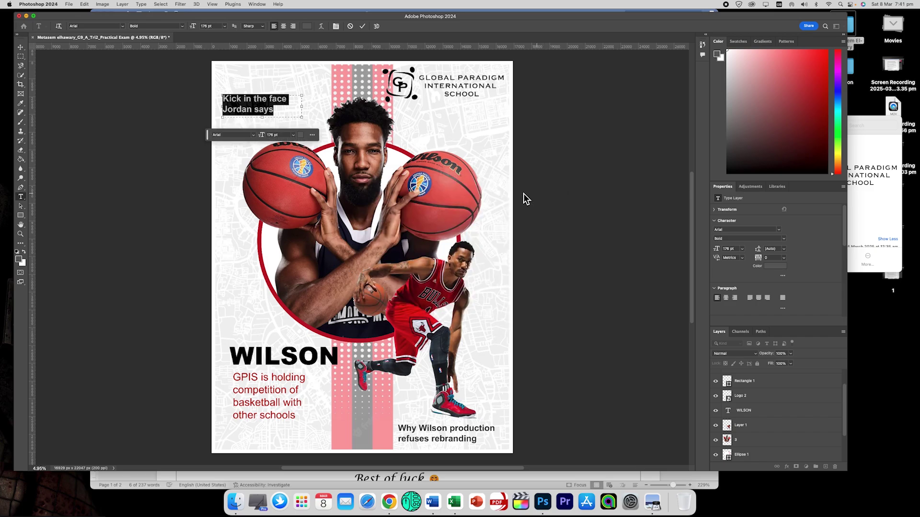
Commit the caption and position it just above the WILSON title.
{"action": "left_click", "coordinate": [21, 46]}
{"action": "left_click_drag", "start_coordinate": [257, 104], "coordinate": [289, 125]}
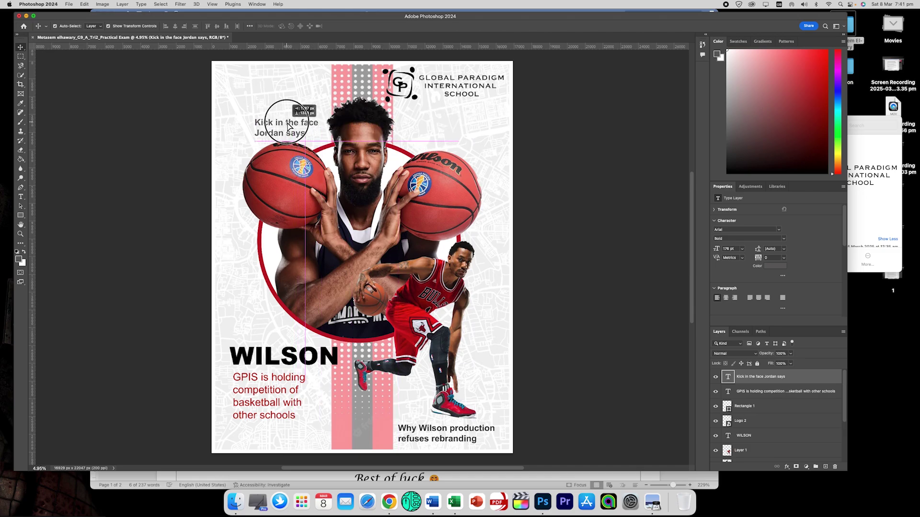
{"action": "left_click_drag", "start_coordinate": [289, 125], "coordinate": [263, 330]}
{"action": "left_click", "coordinate": [191, 306]}
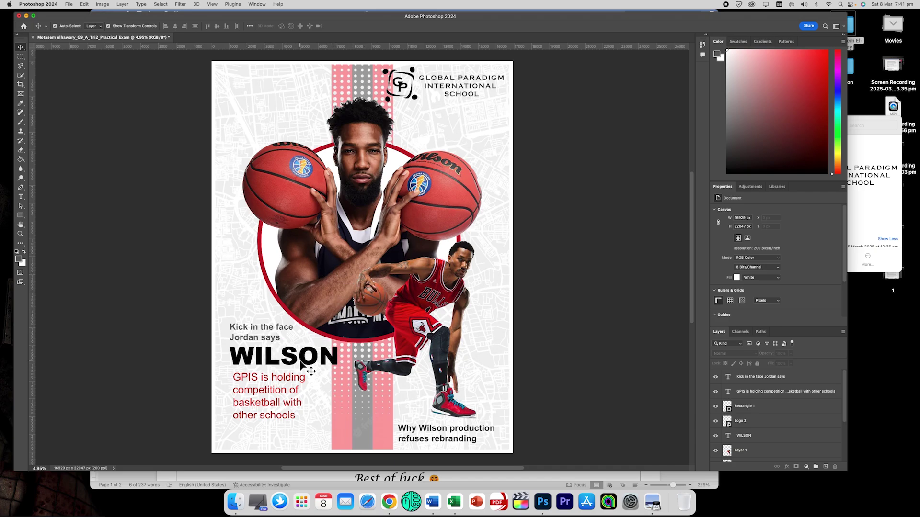
{"action": "left_click", "coordinate": [149, 478]}
{"action": "triple_click", "coordinate": [260, 404]}
{"action": "scroll", "coordinate": [260, 404], "scroll_direction": "down", "scroll_amount": 3}
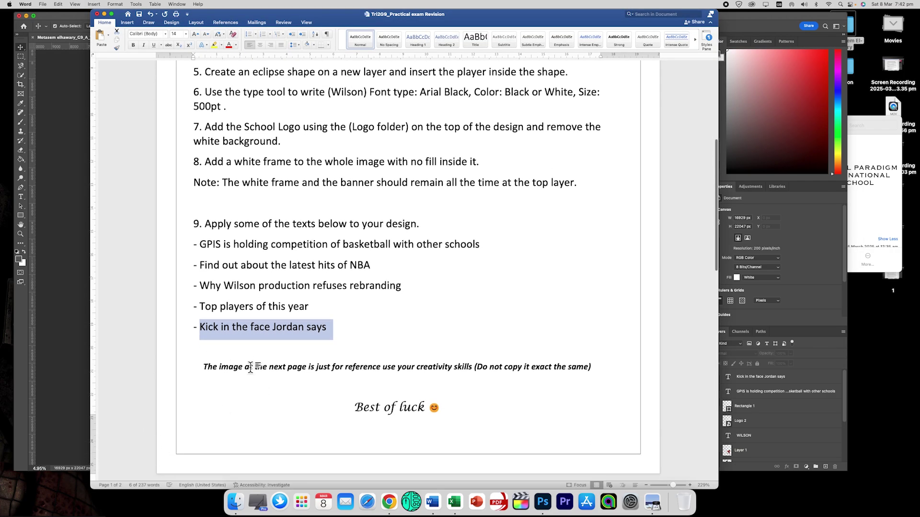
{"action": "scroll", "coordinate": [248, 368], "scroll_direction": "down", "scroll_amount": 10}
{"action": "scroll", "coordinate": [249, 368], "scroll_direction": "down", "scroll_amount": 5}
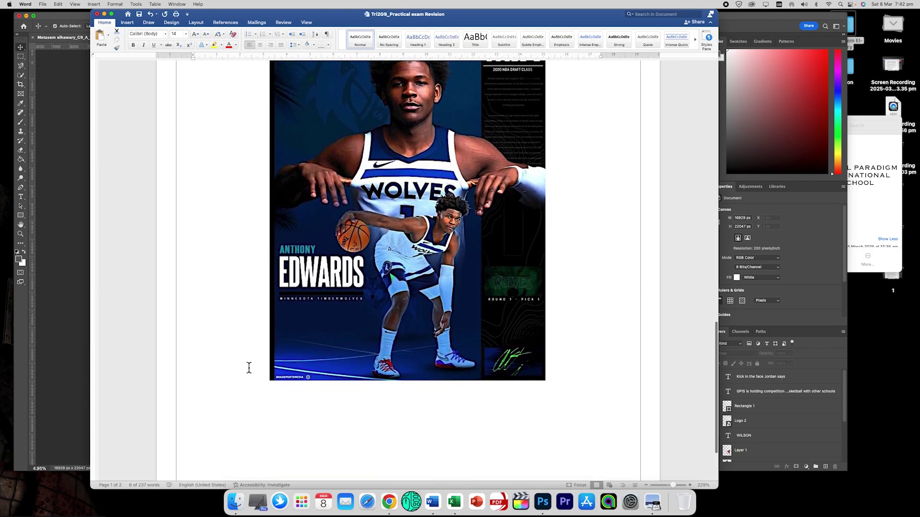
{"action": "scroll", "coordinate": [248, 367], "scroll_direction": "up", "scroll_amount": 2}
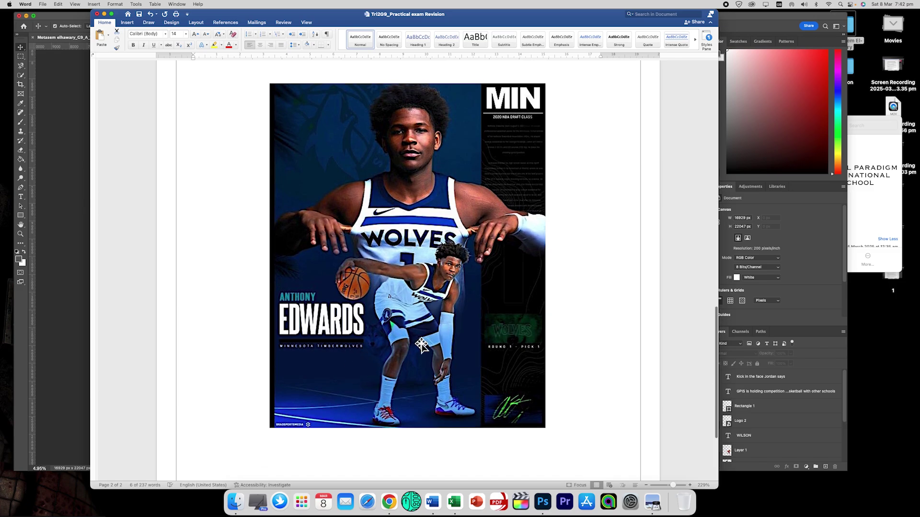
{"action": "left_click", "coordinate": [66, 232]}
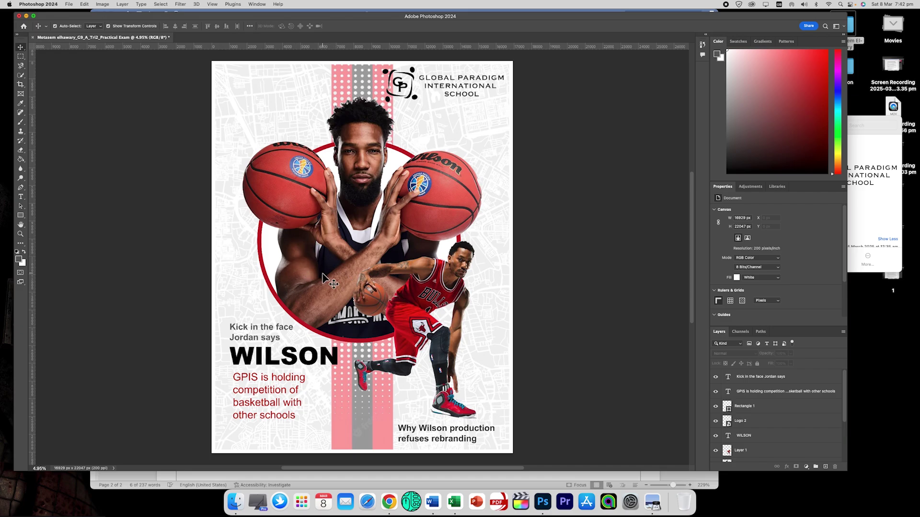
Save the poster to the Desktop in Photoshop PSD format, accepting the default format options.
{"action": "left_click", "coordinate": [70, 5]}
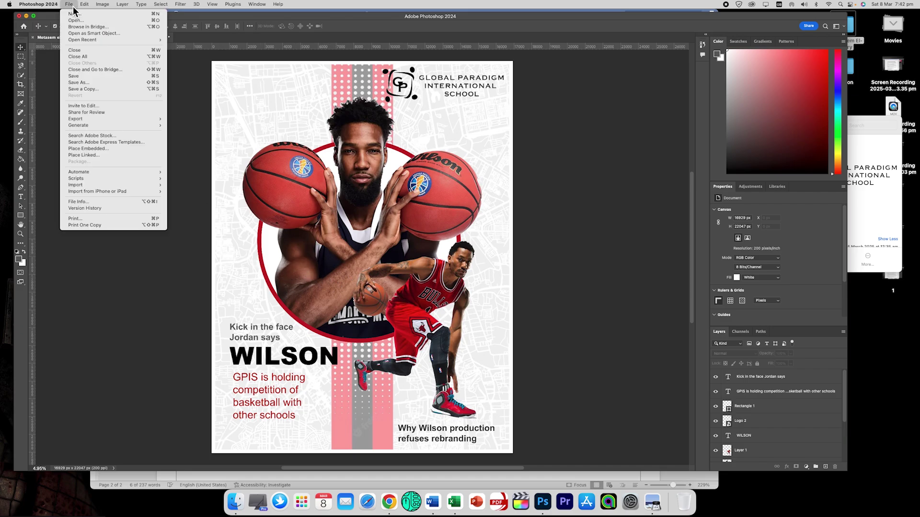
{"action": "left_click", "coordinate": [86, 76]}
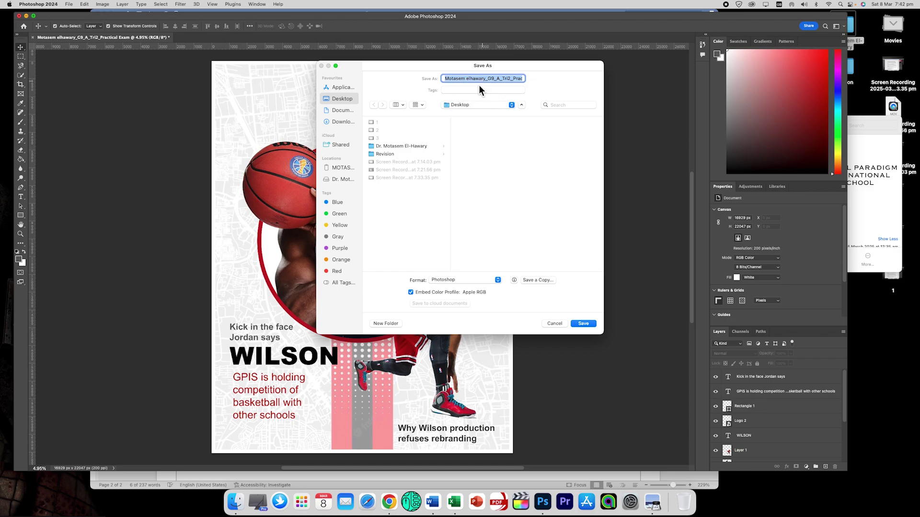
{"action": "left_click", "coordinate": [584, 324]}
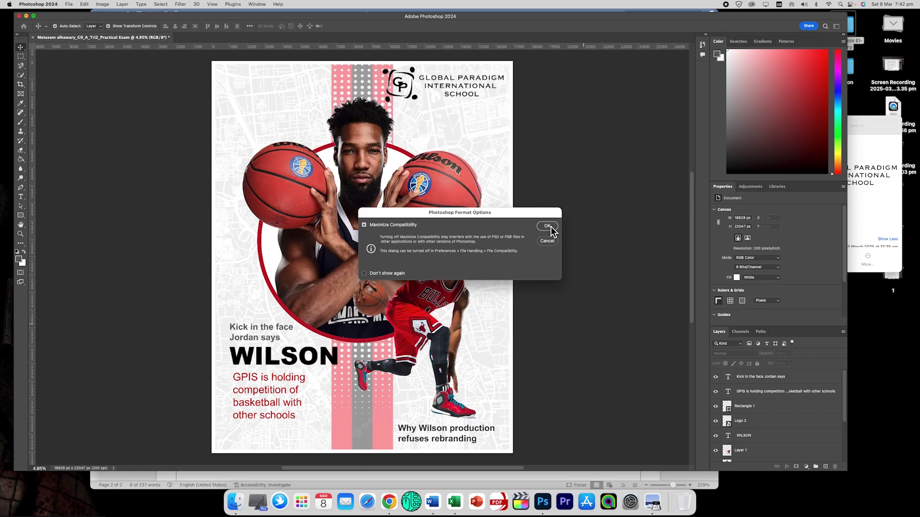
{"action": "left_click", "coordinate": [547, 226]}
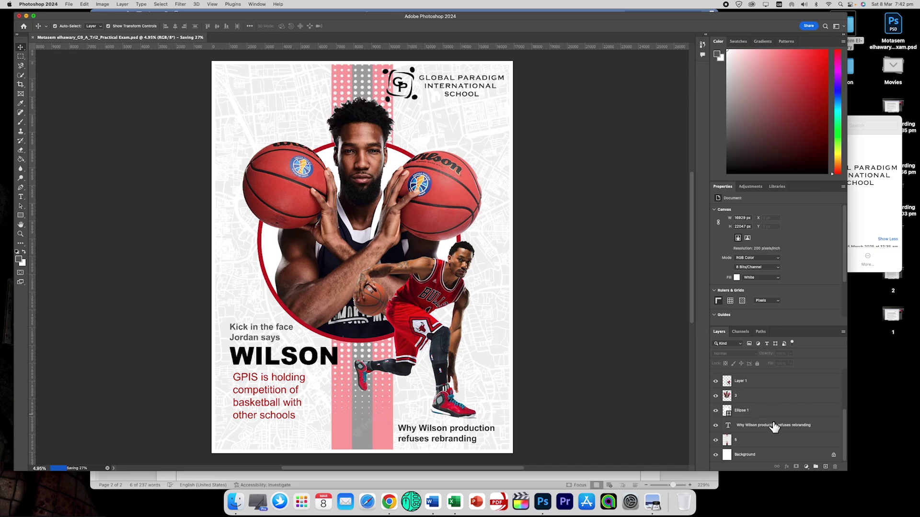
{"action": "scroll", "coordinate": [568, 353], "scroll_direction": "up", "scroll_amount": 3}
{"action": "scroll", "coordinate": [568, 353], "scroll_direction": "down", "scroll_amount": 10}
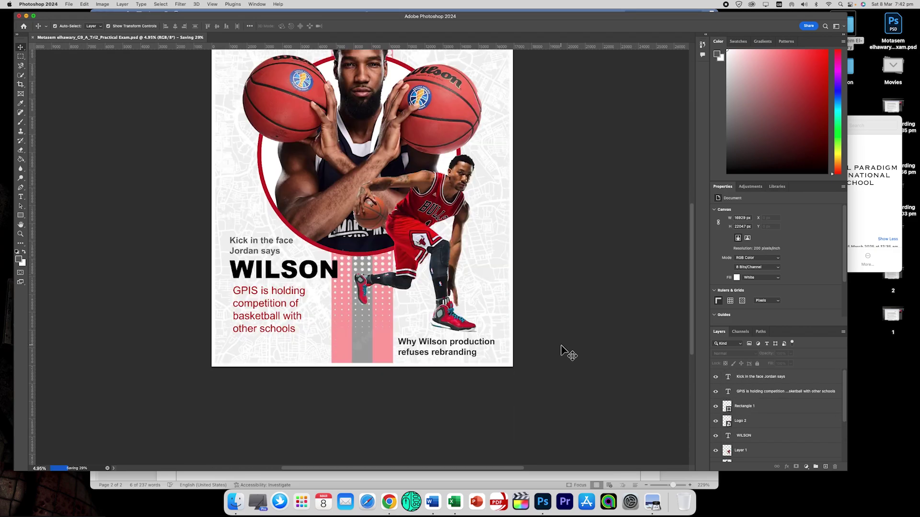
{"action": "scroll", "coordinate": [568, 354], "scroll_direction": "up", "scroll_amount": 2}
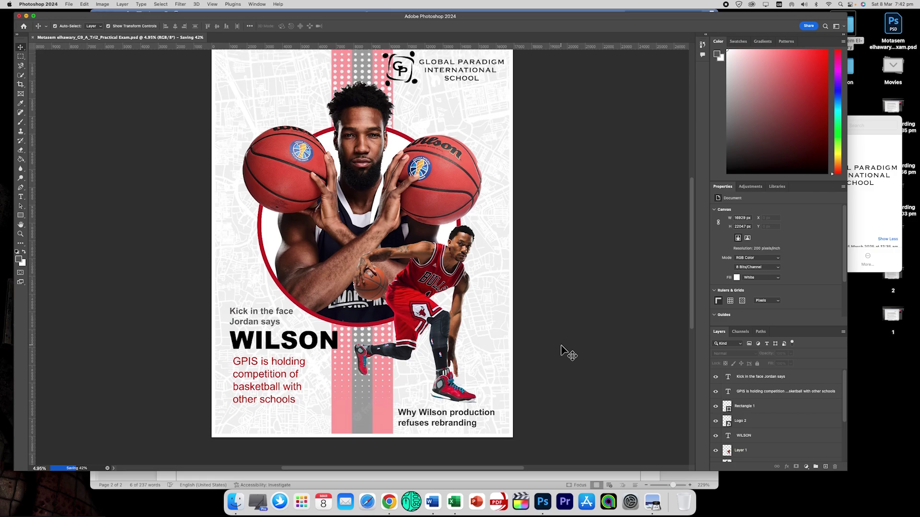
{"action": "scroll", "coordinate": [567, 354], "scroll_direction": "up", "scroll_amount": 1}
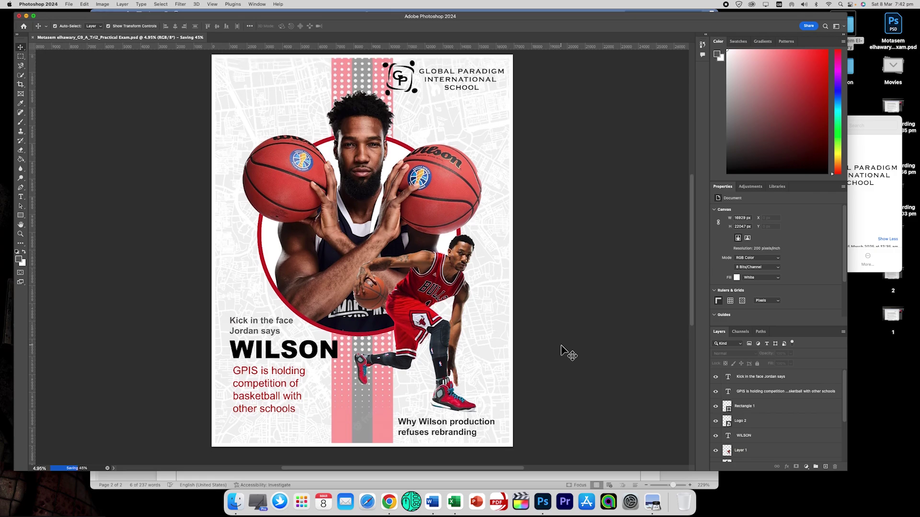